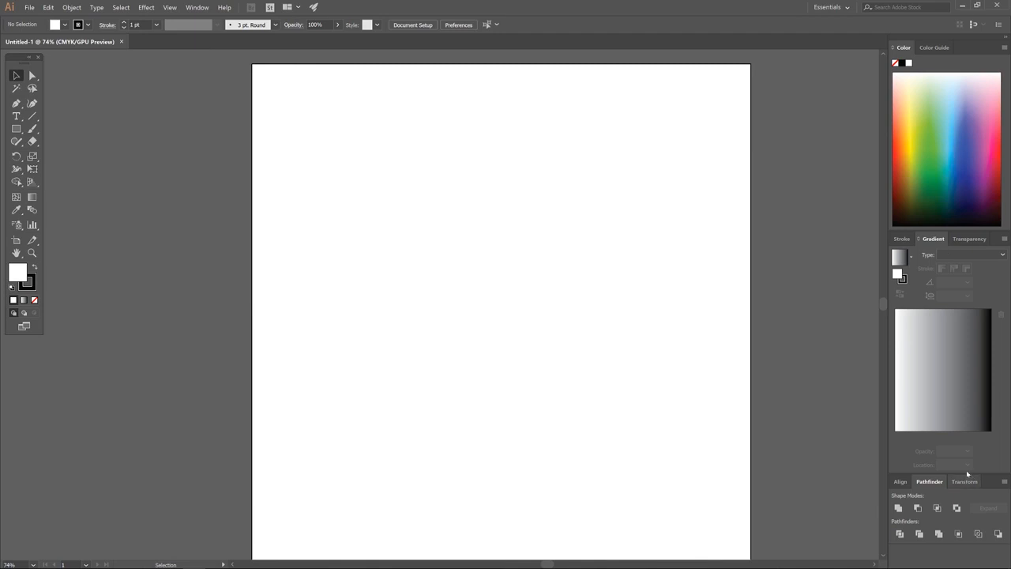
Draw a tall ellipse near the artboard centre with the Ellipse tool.
click(199, 9)
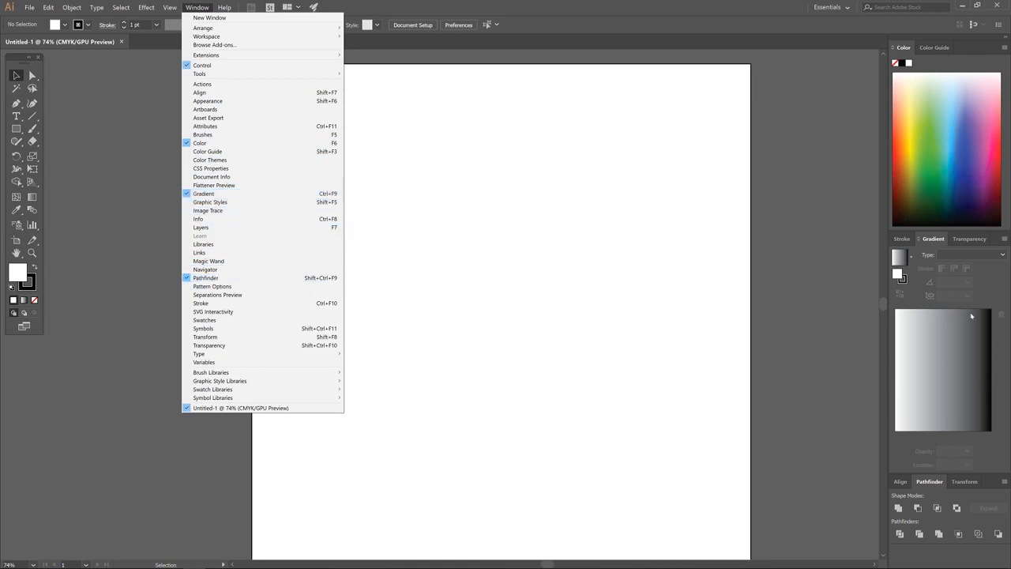
click(547, 214)
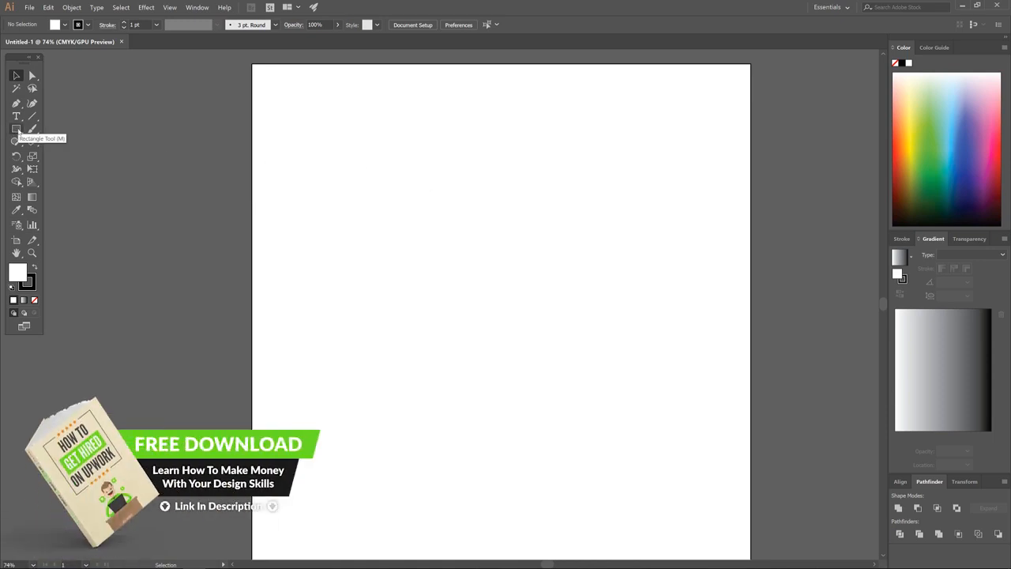
click(17, 130)
click(16, 129)
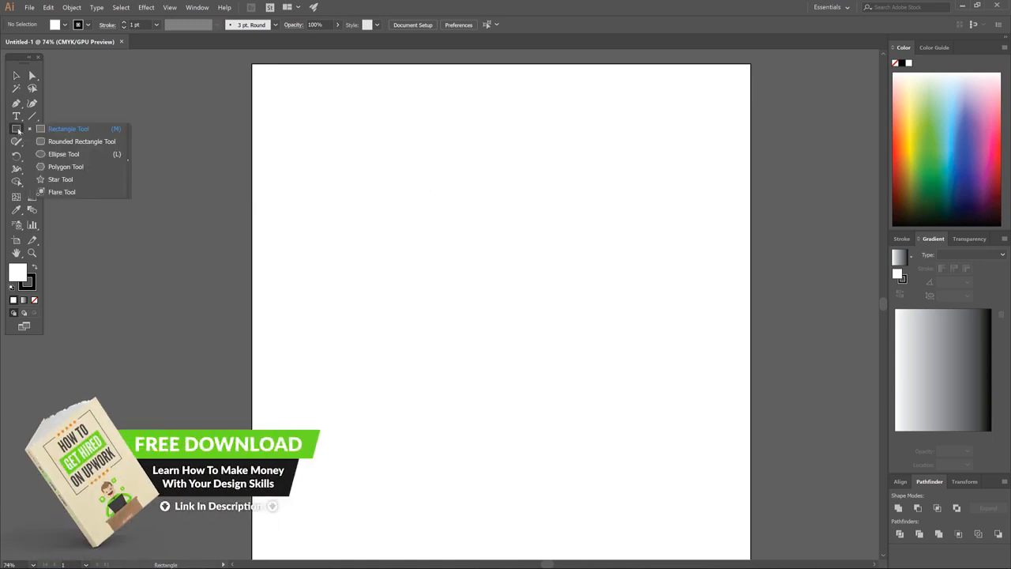
click(62, 158)
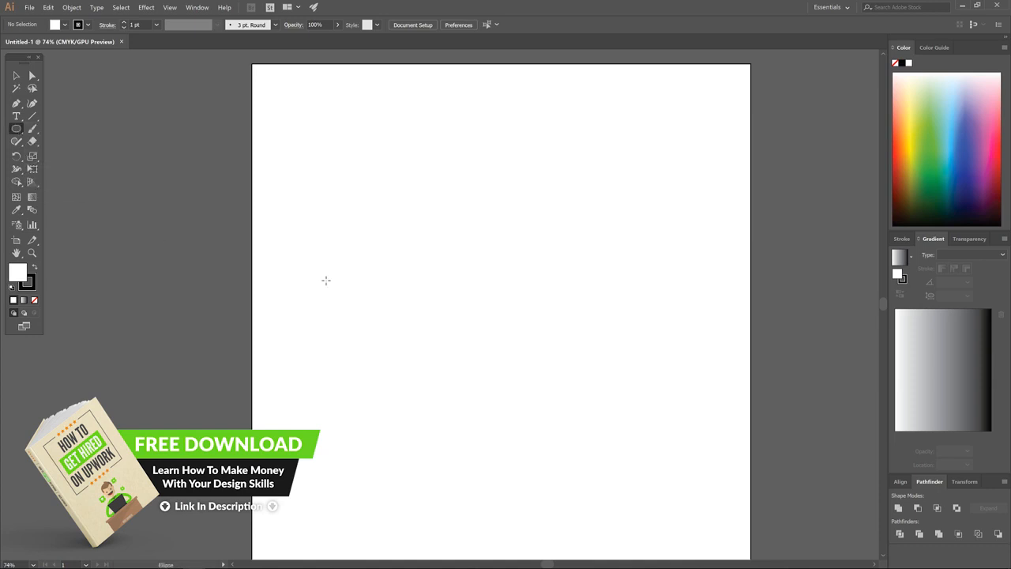
drag(440, 214, 546, 364)
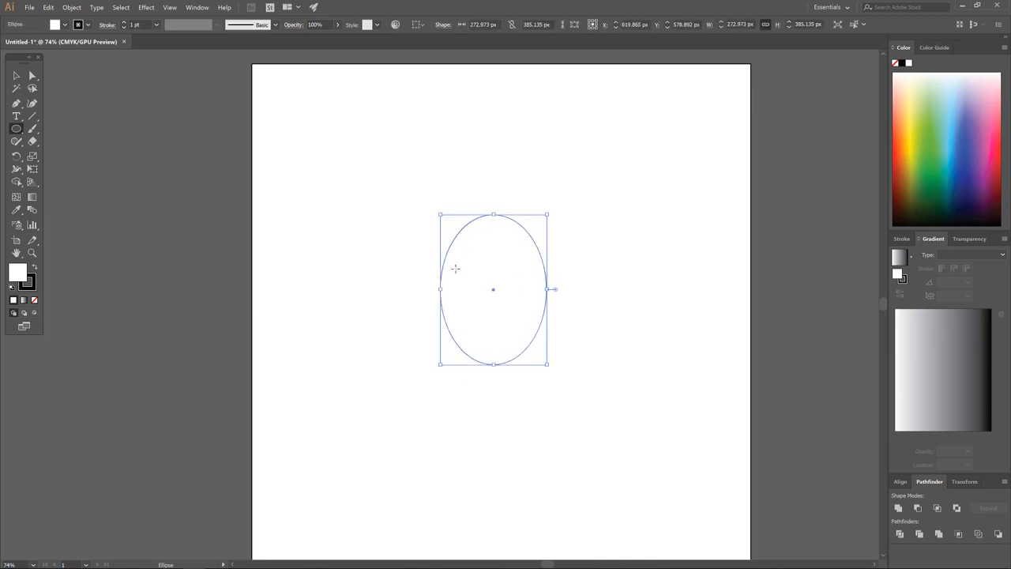
Give the ellipse a black fill, no stroke and 50% opacity.
click(34, 269)
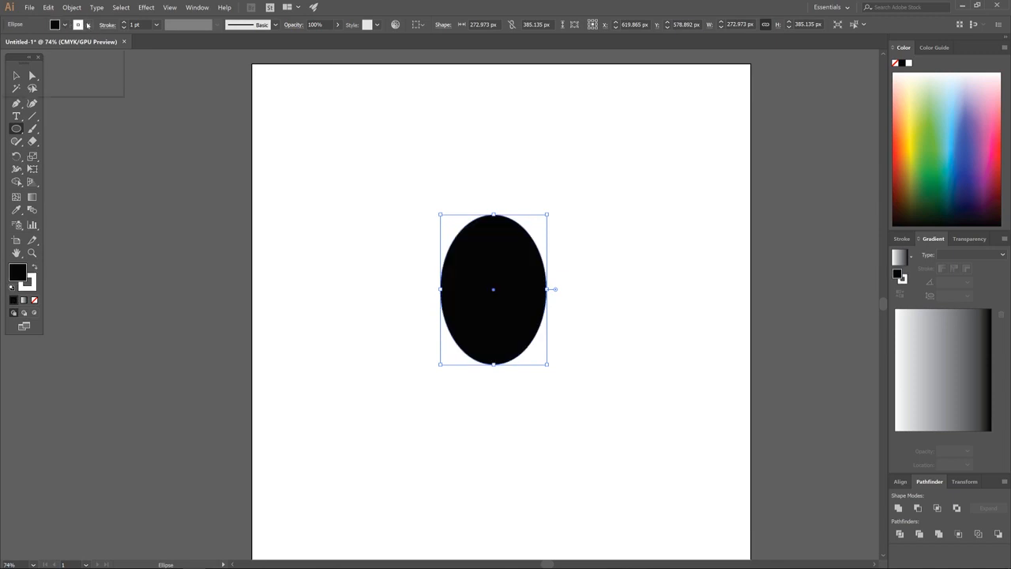
click(87, 25)
click(7, 43)
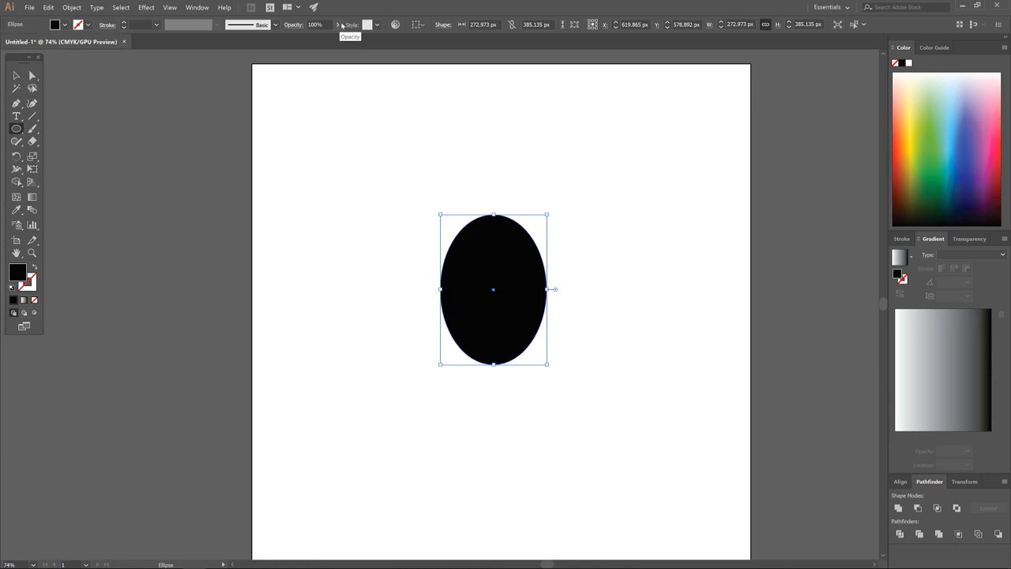
click(341, 25)
drag(340, 38, 316, 40)
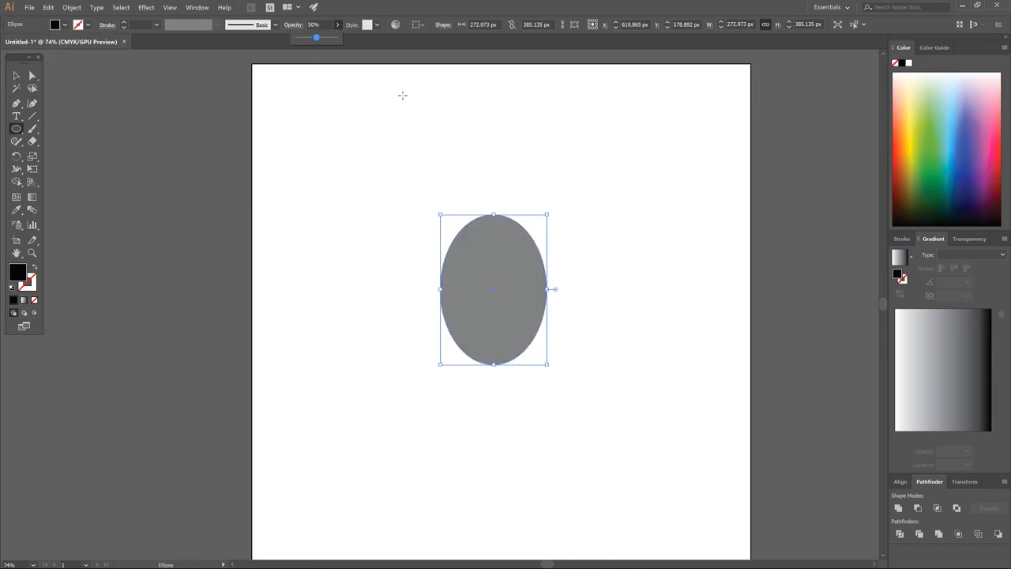
click(395, 126)
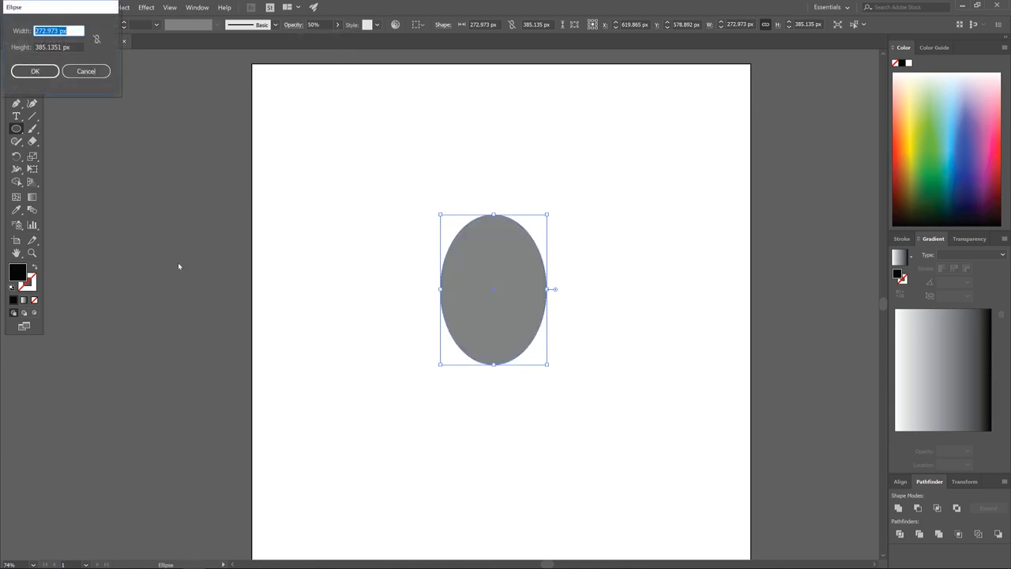
click(86, 71)
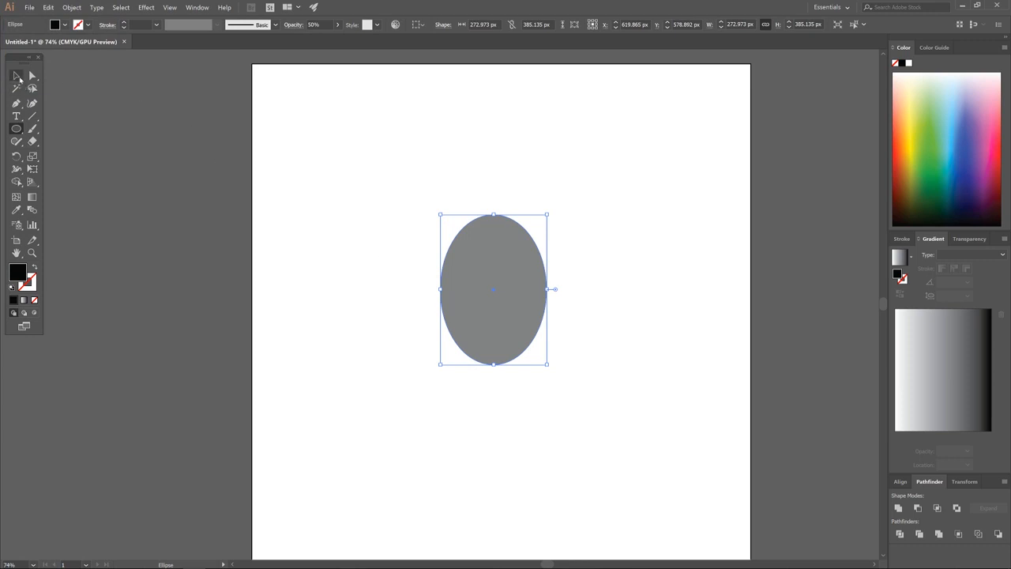
click(17, 76)
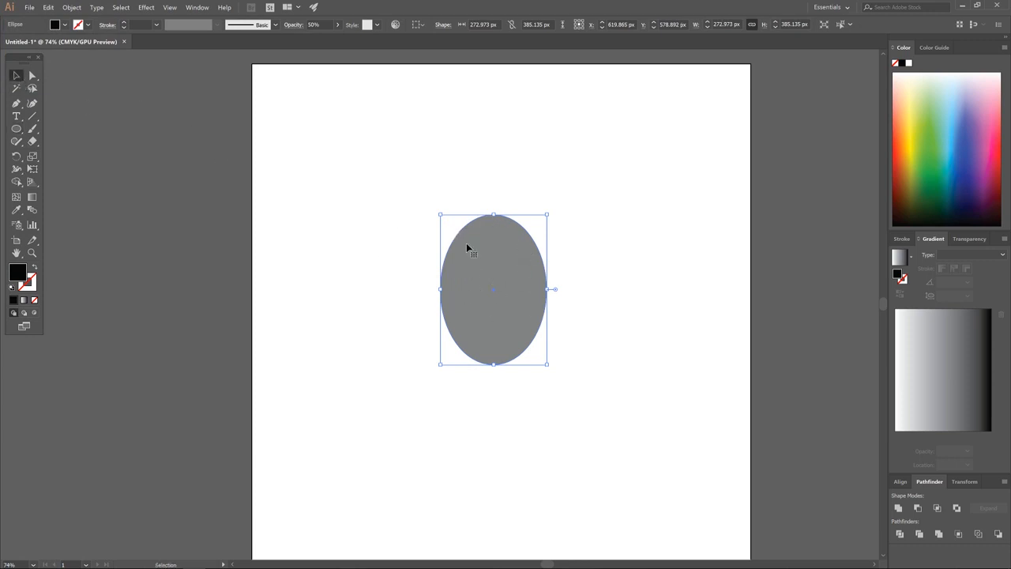
Add a 20 px offset path around the ellipse using Object > Path > Offset Path.
click(71, 7)
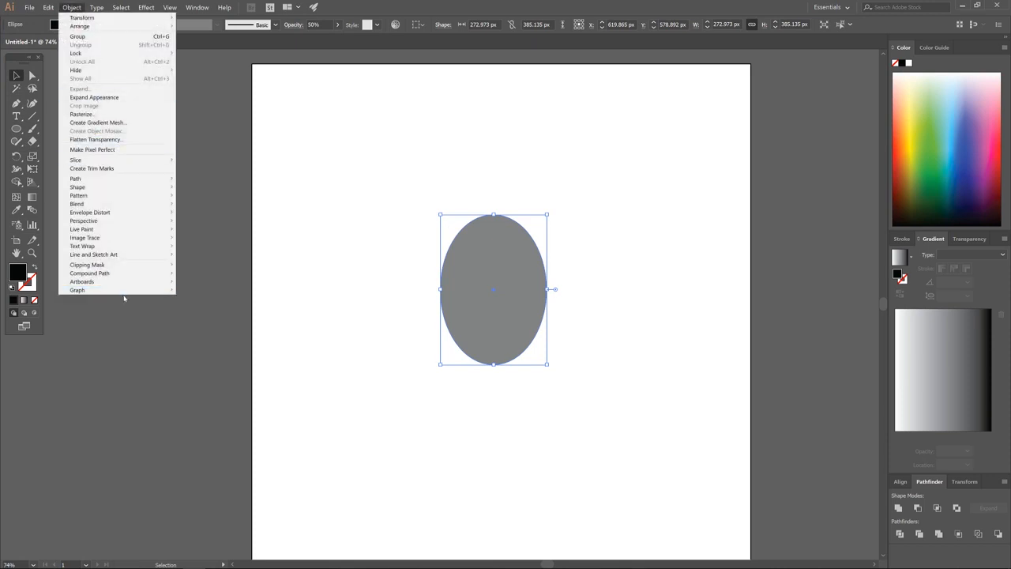
mouse_move(119, 180)
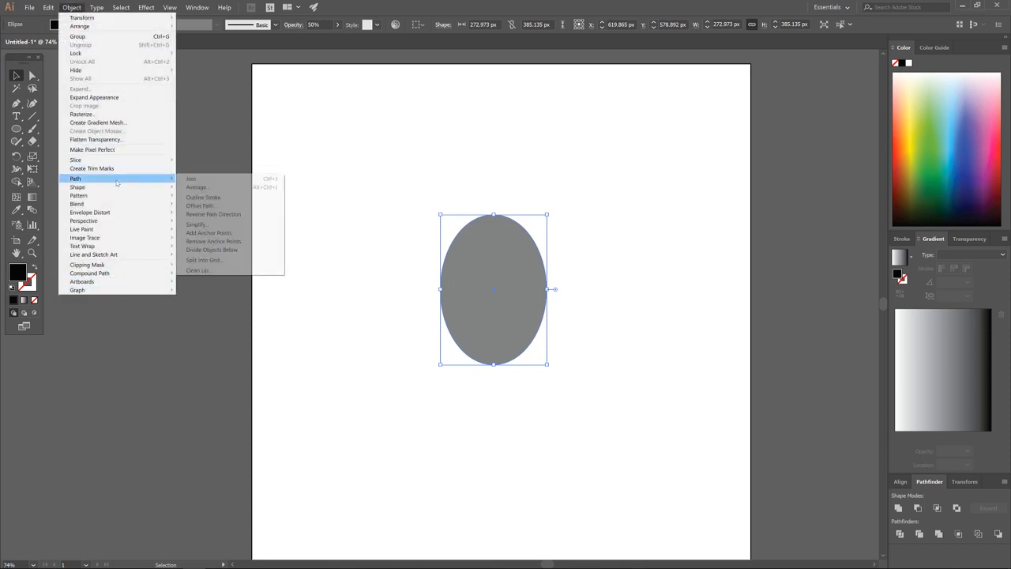
click(205, 207)
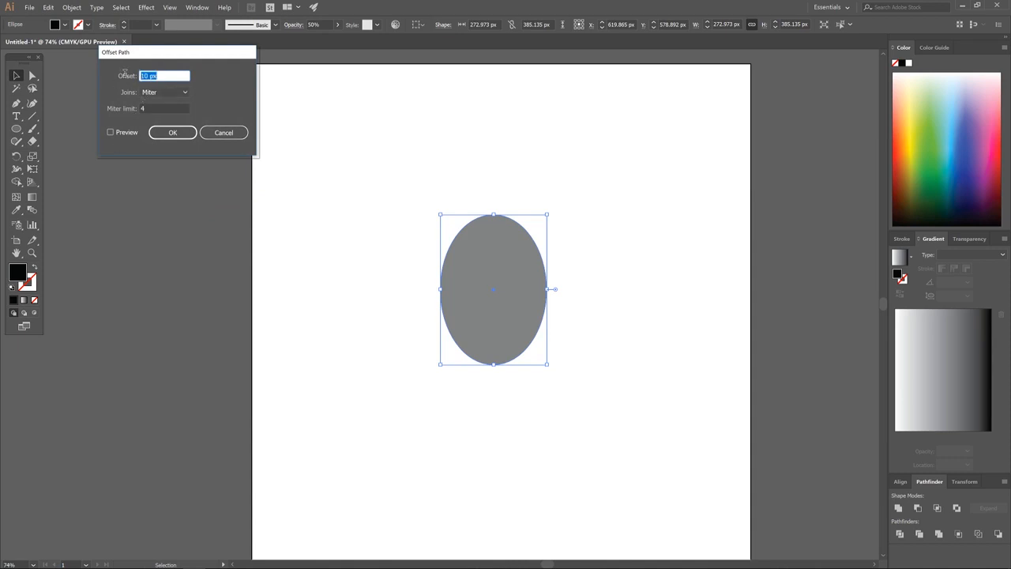
text(20)
click(110, 133)
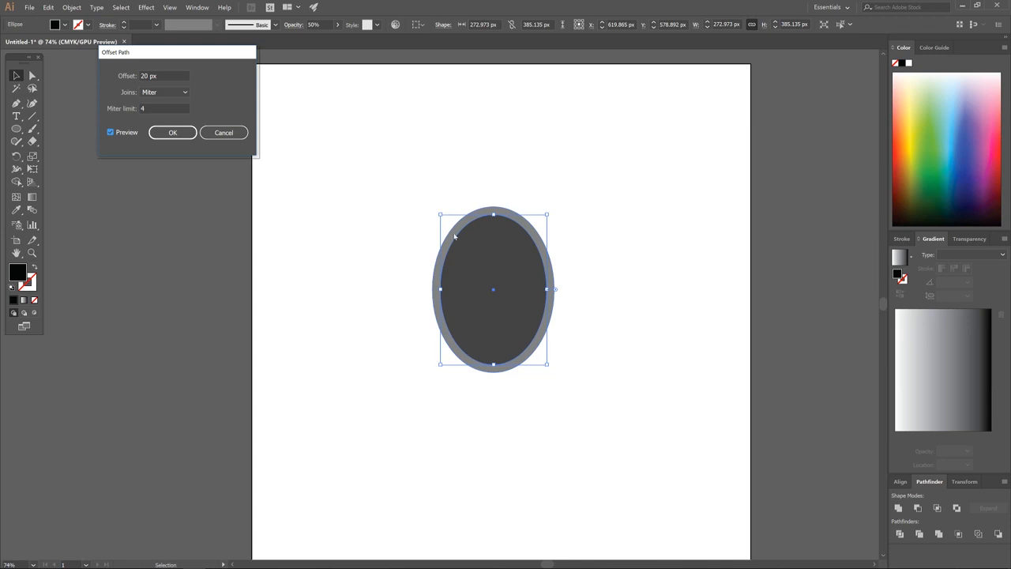
click(172, 135)
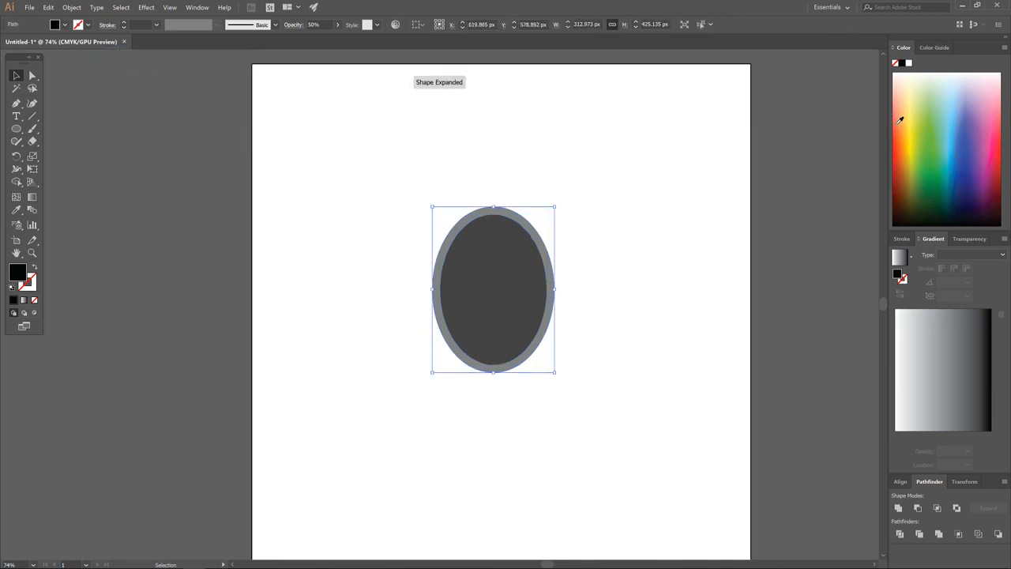
Fill the offset ellipse red and Alt-drag an overlapping copy to its left.
drag(900, 120, 897, 148)
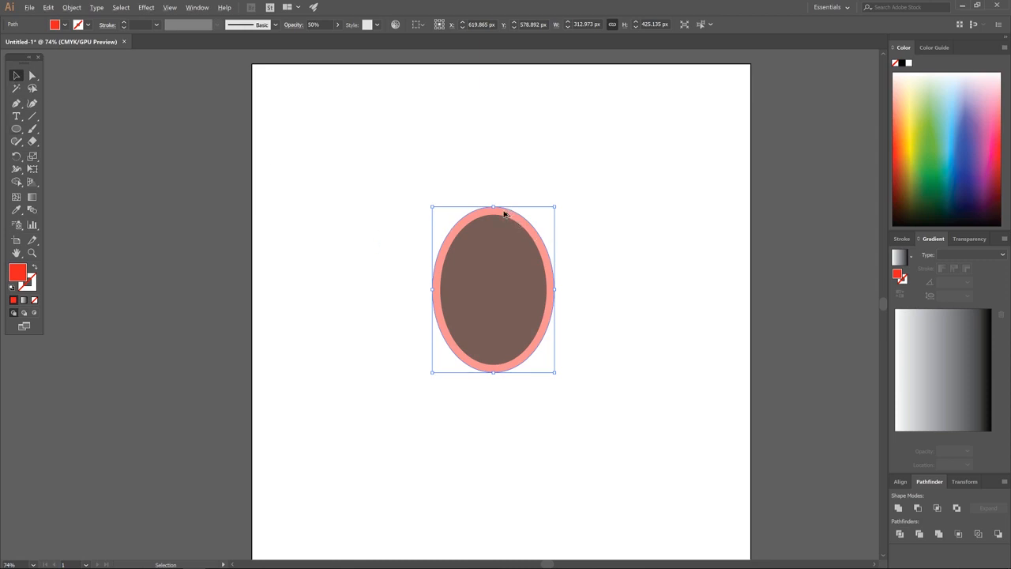
drag(504, 213, 452, 220)
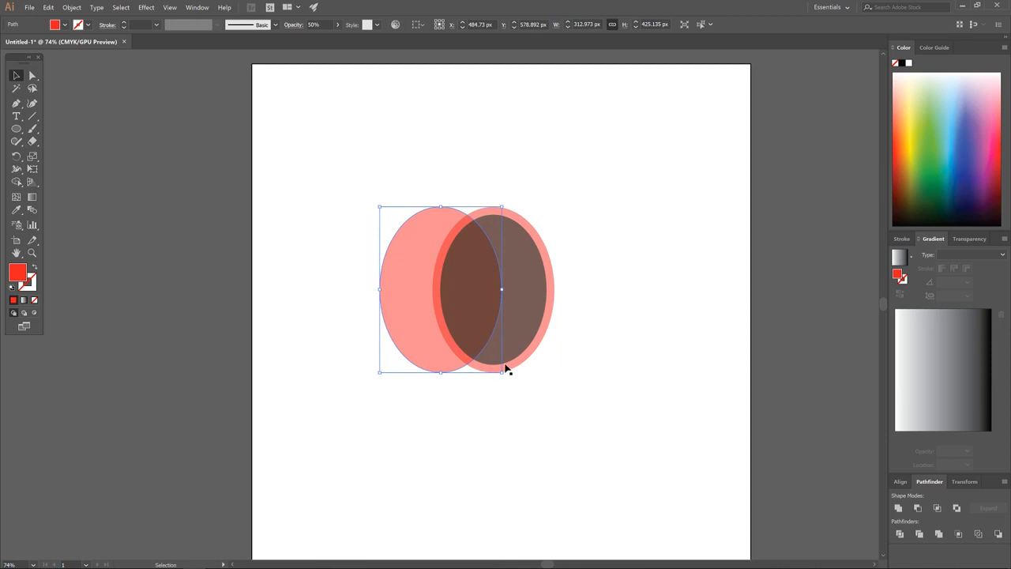
click(604, 184)
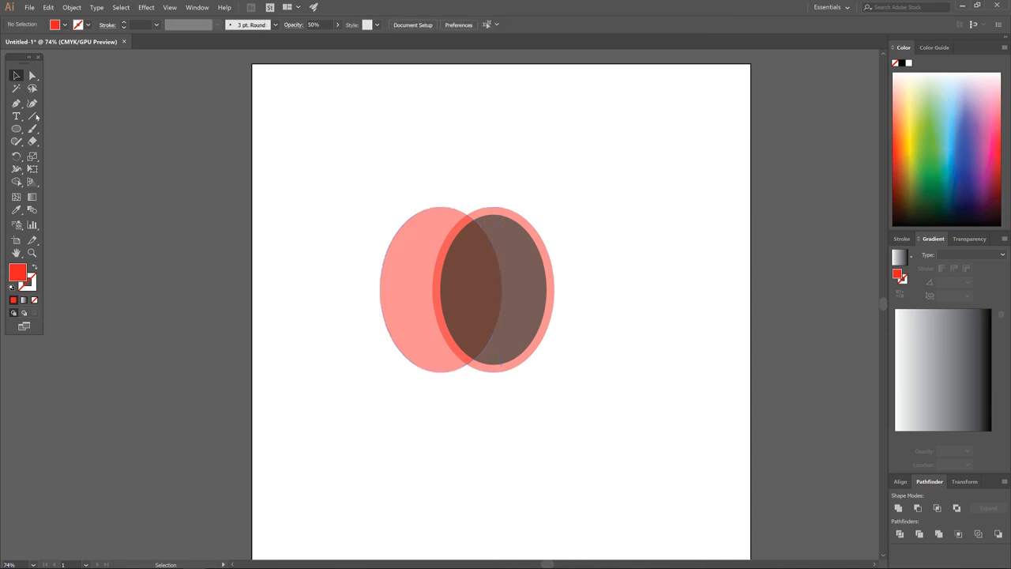
click(16, 103)
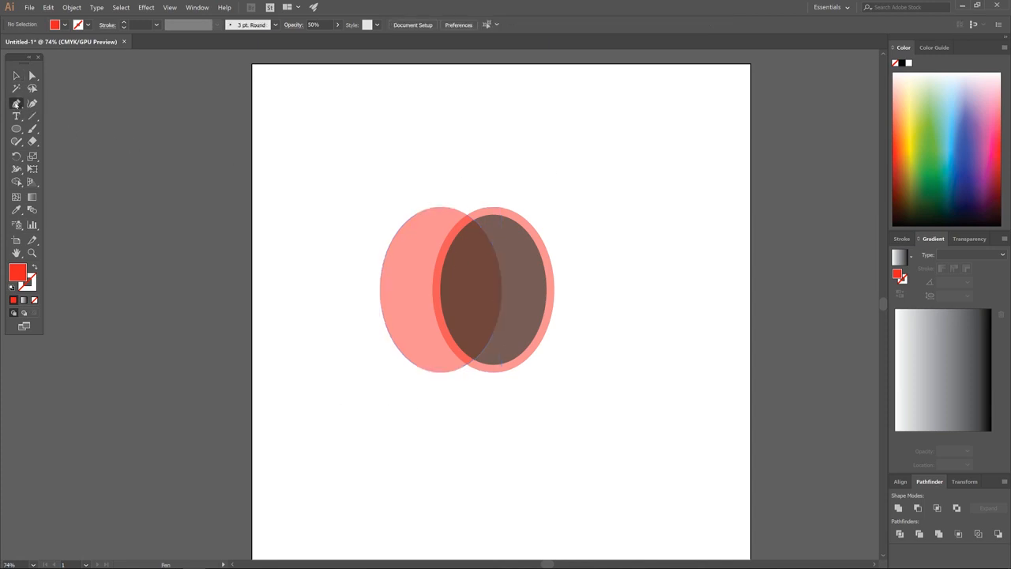
Pen-draw a four-point red rectangle joining the ellipses' tops and bottoms, then select it with the left ellipse.
click(492, 209)
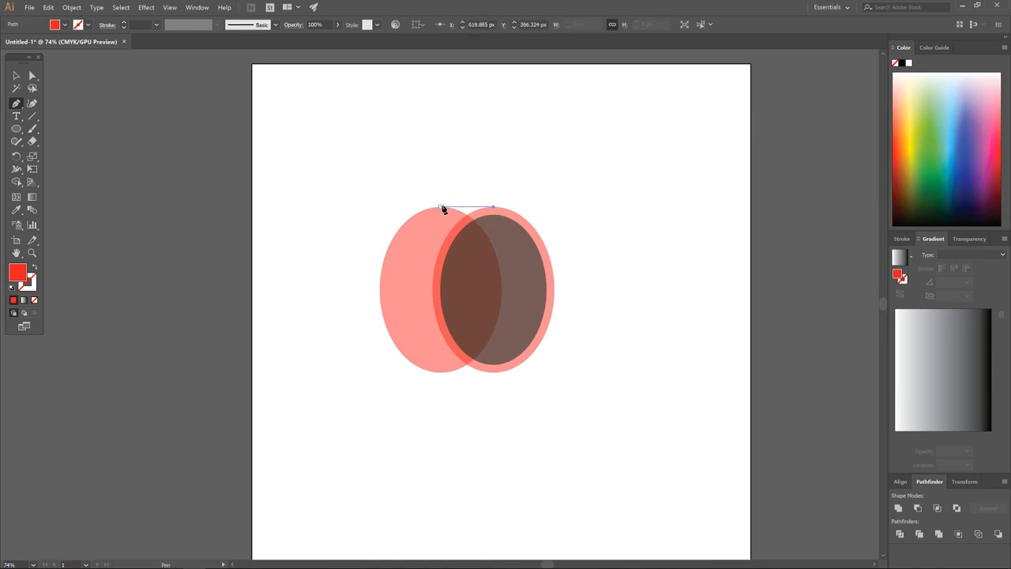
click(441, 208)
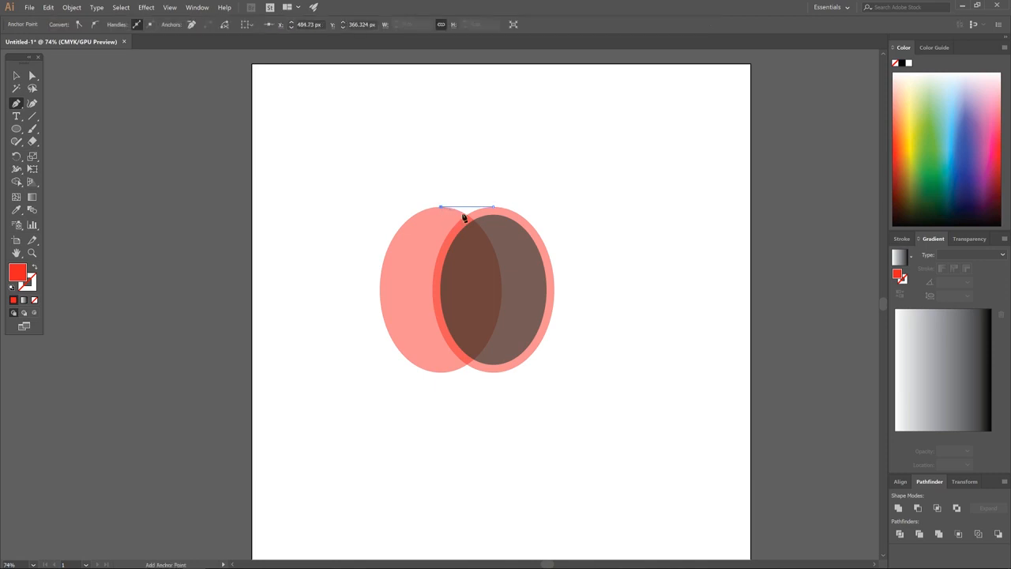
click(441, 372)
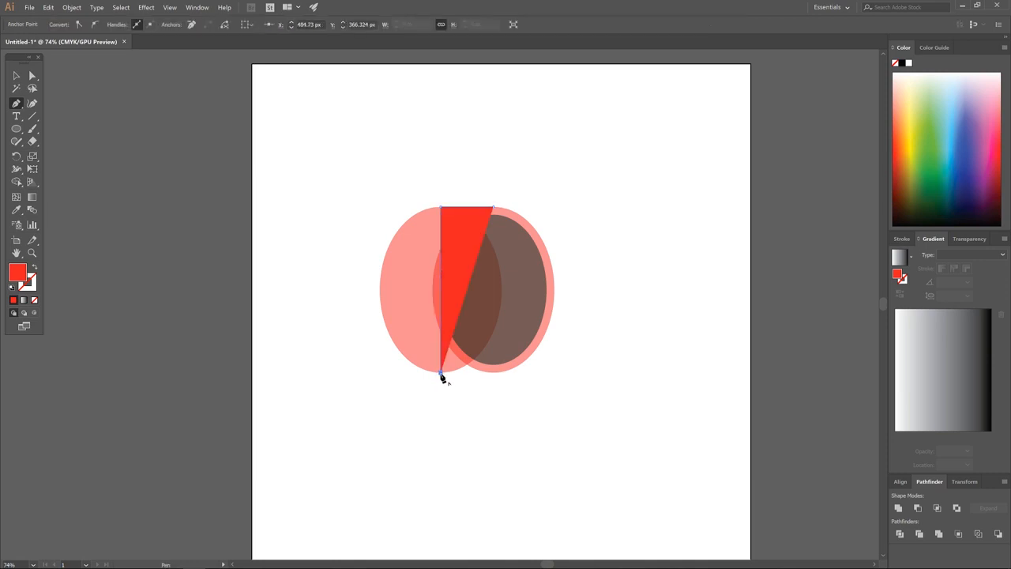
click(493, 372)
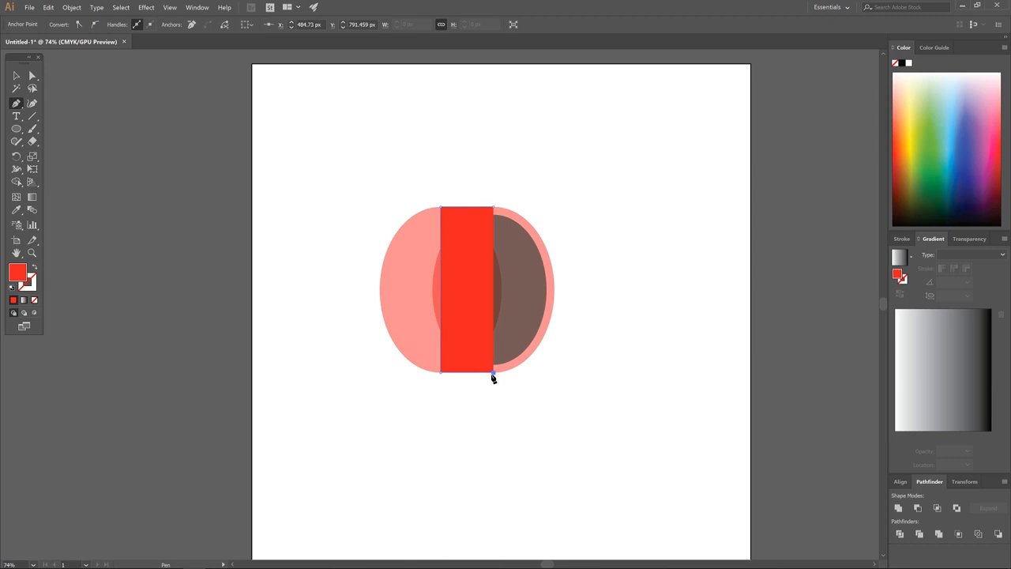
click(494, 208)
key(Escape)
click(15, 75)
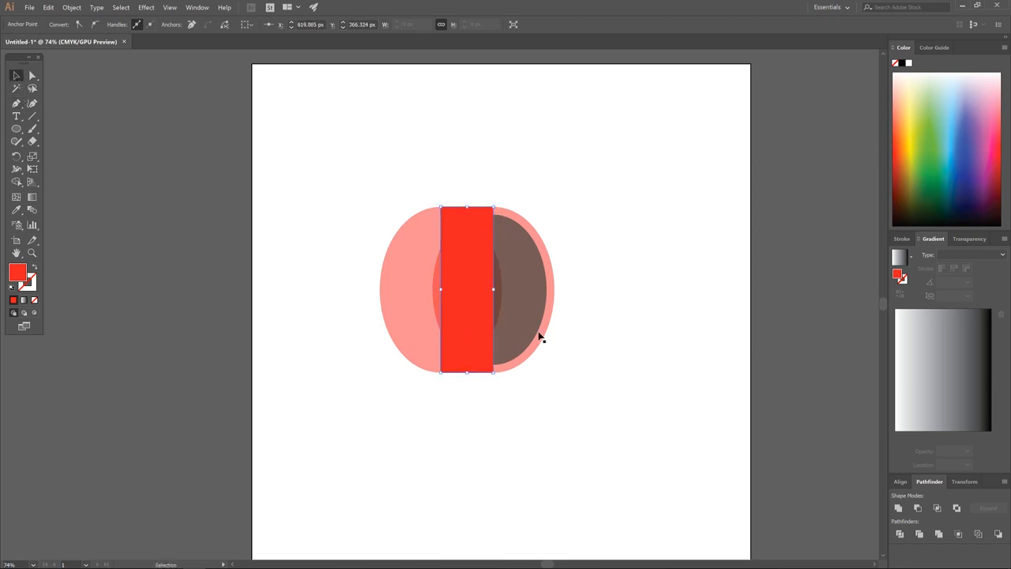
shift+click(408, 247)
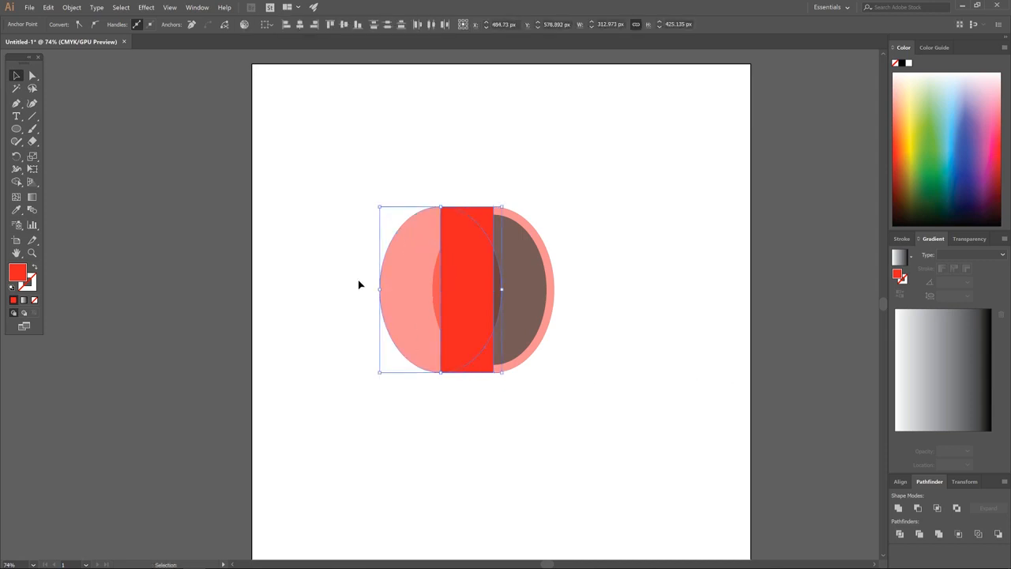
Unite the left ellipse and rectangle into one shape at about 50% opacity.
click(898, 508)
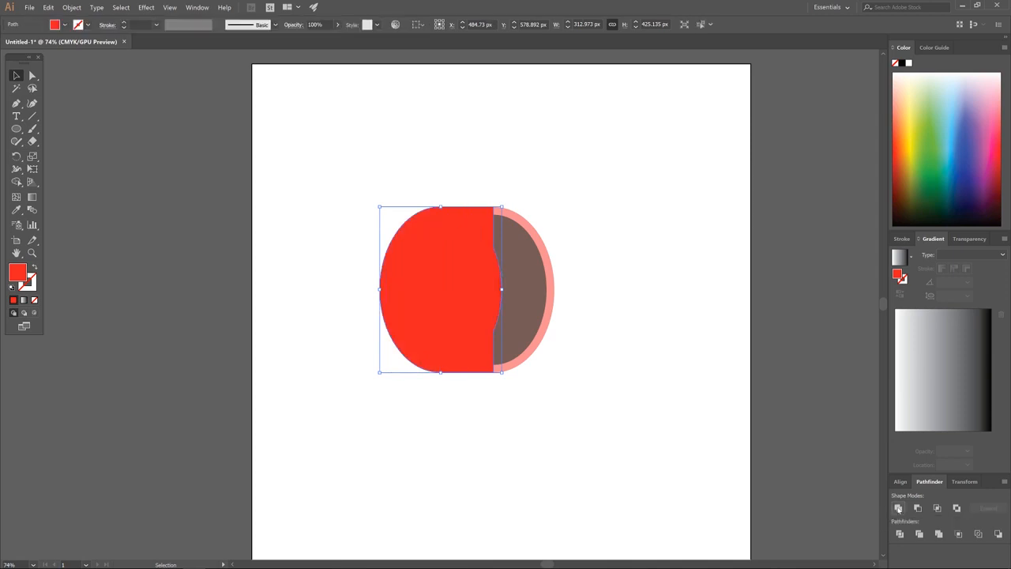
click(335, 26)
drag(337, 37, 316, 38)
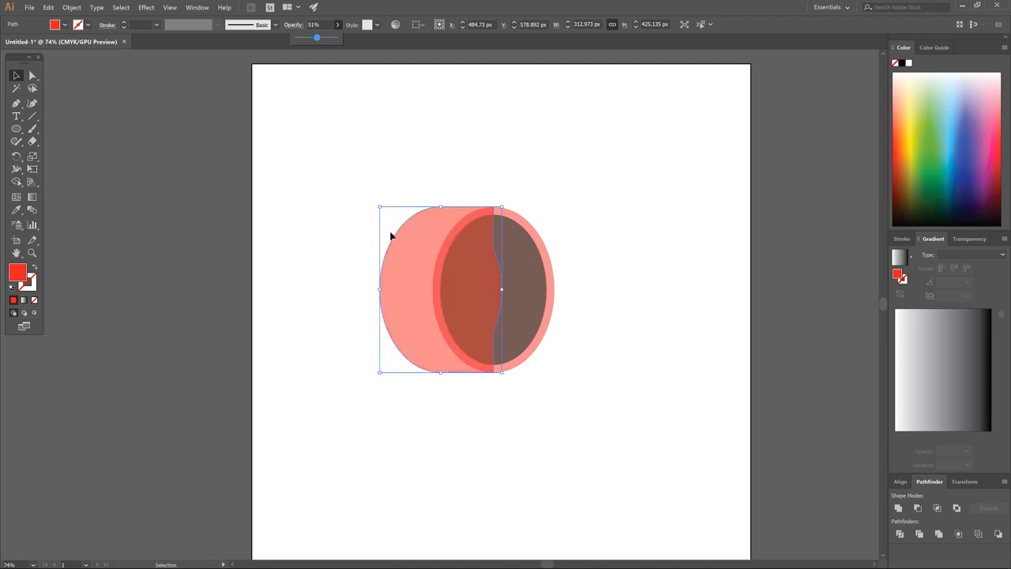
Send the merged shape to the back and place a copy left of the artboard.
right_click(429, 223)
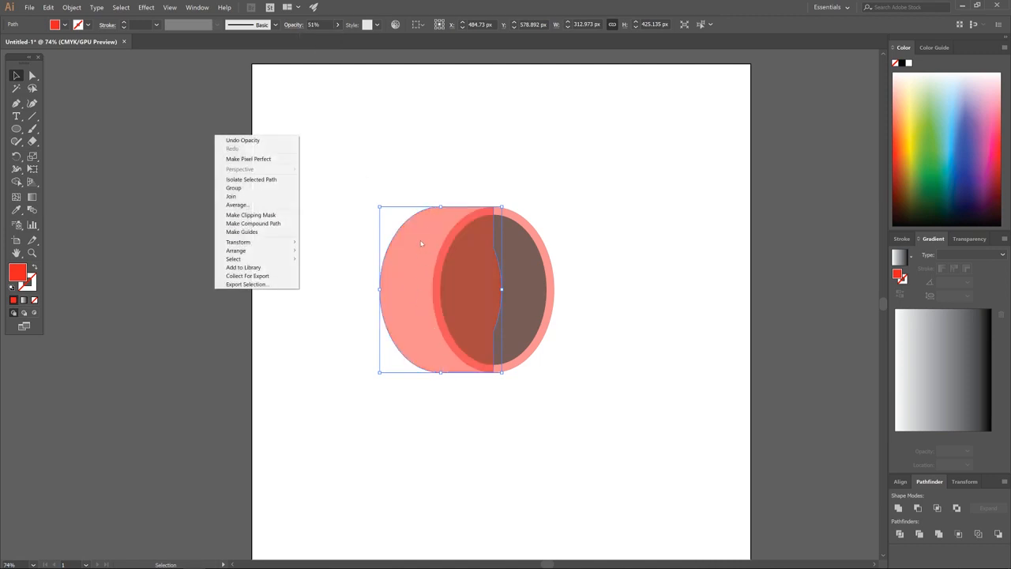
mouse_move(265, 251)
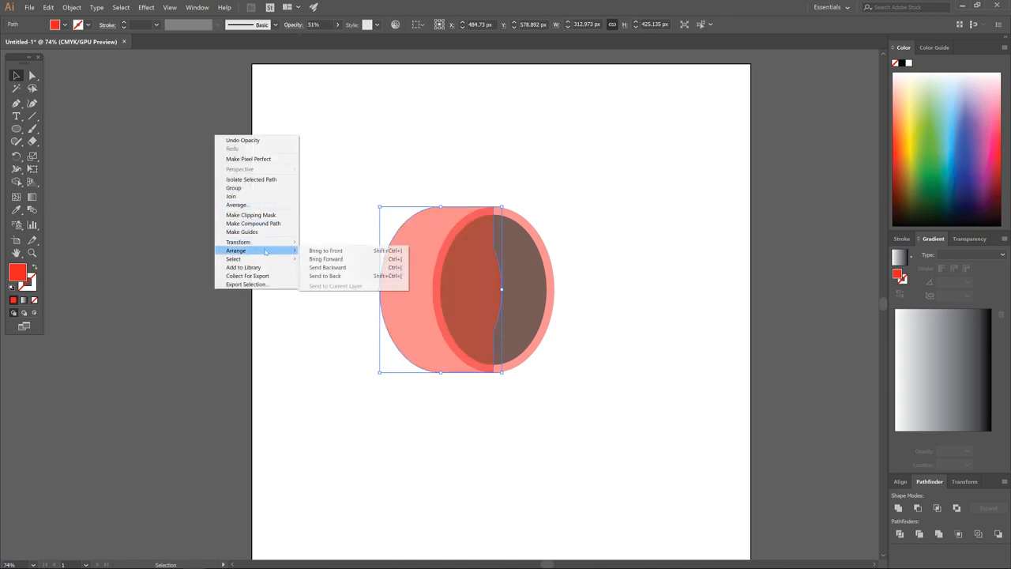
click(325, 276)
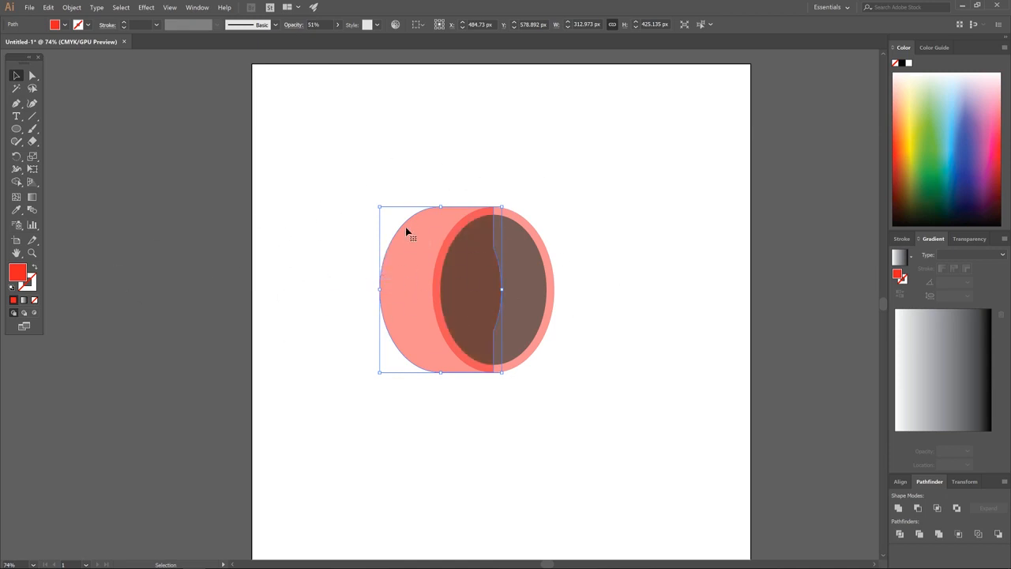
drag(439, 228, 169, 242)
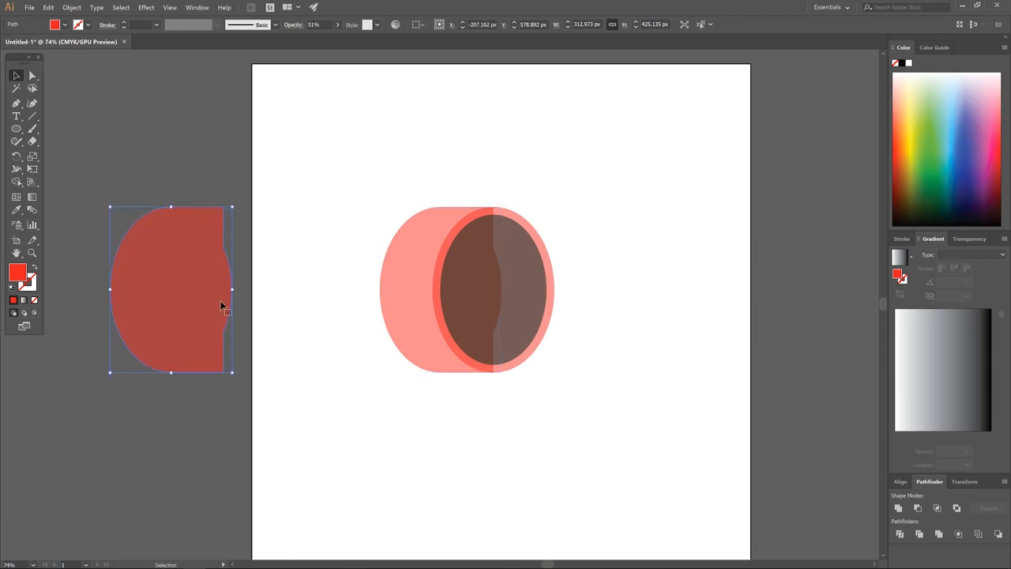
click(577, 158)
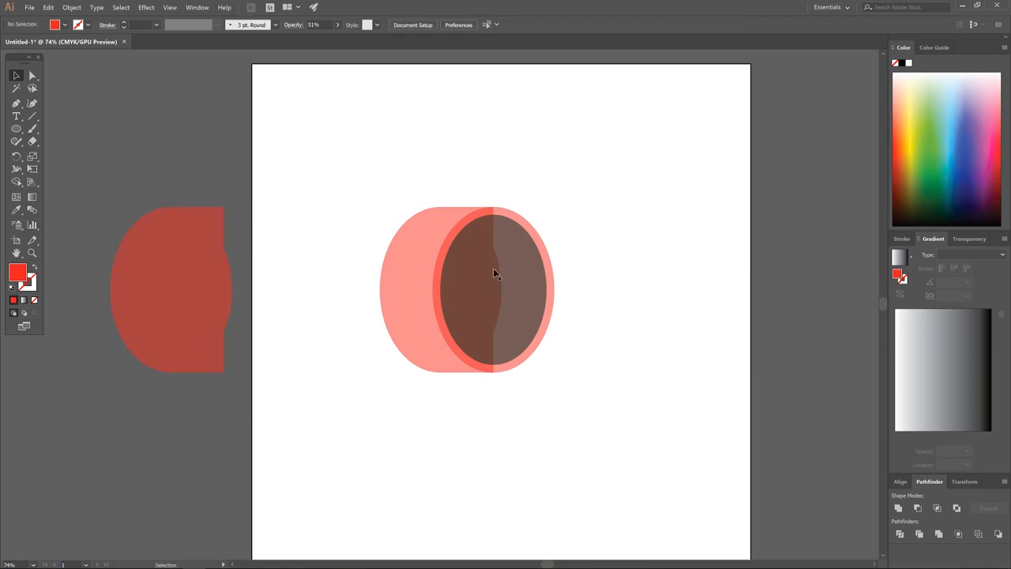
click(515, 232)
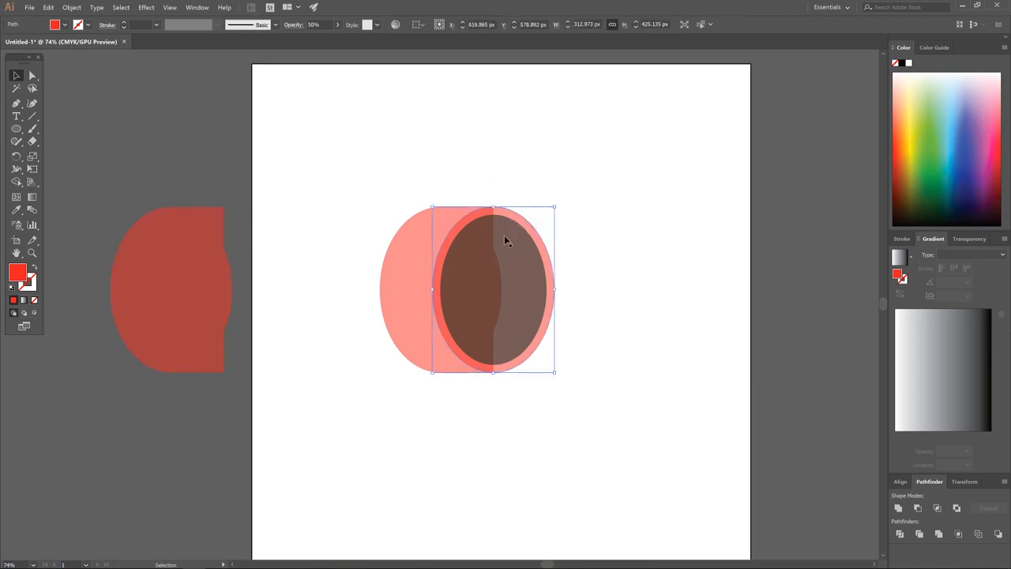
Fill the front oval blue and switch the document colour mode to RGB.
click(963, 163)
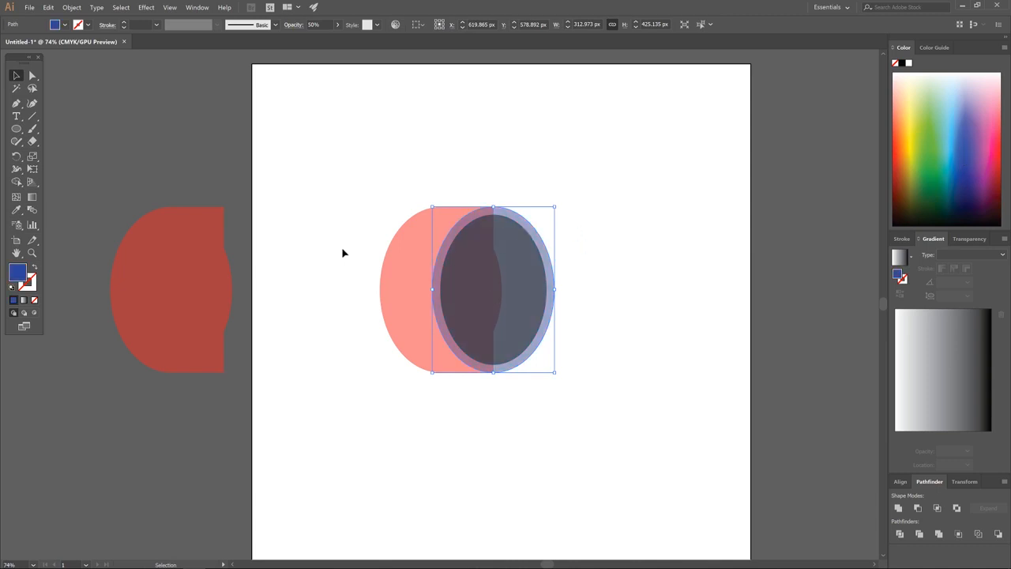
click(29, 7)
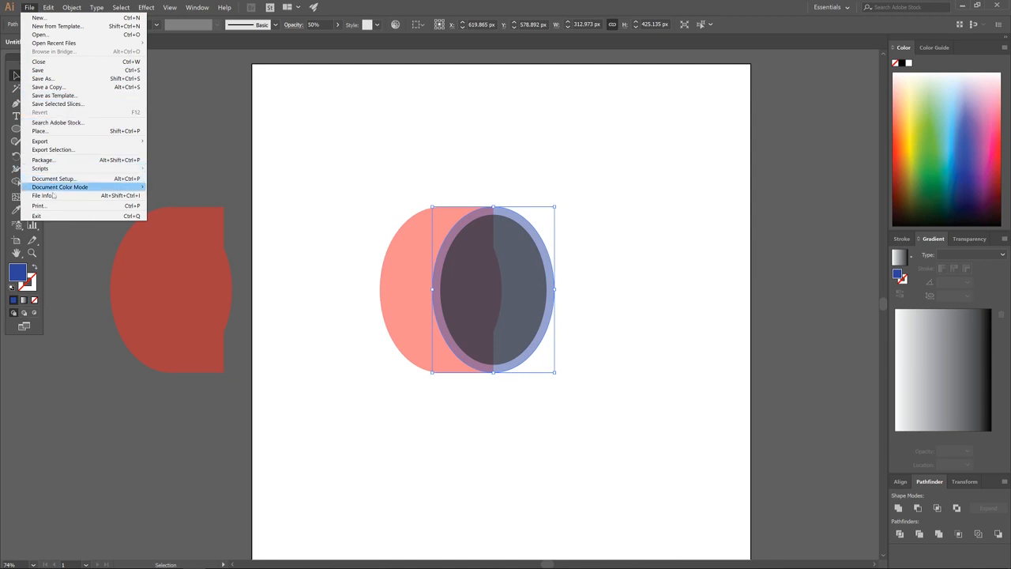
mouse_move(79, 189)
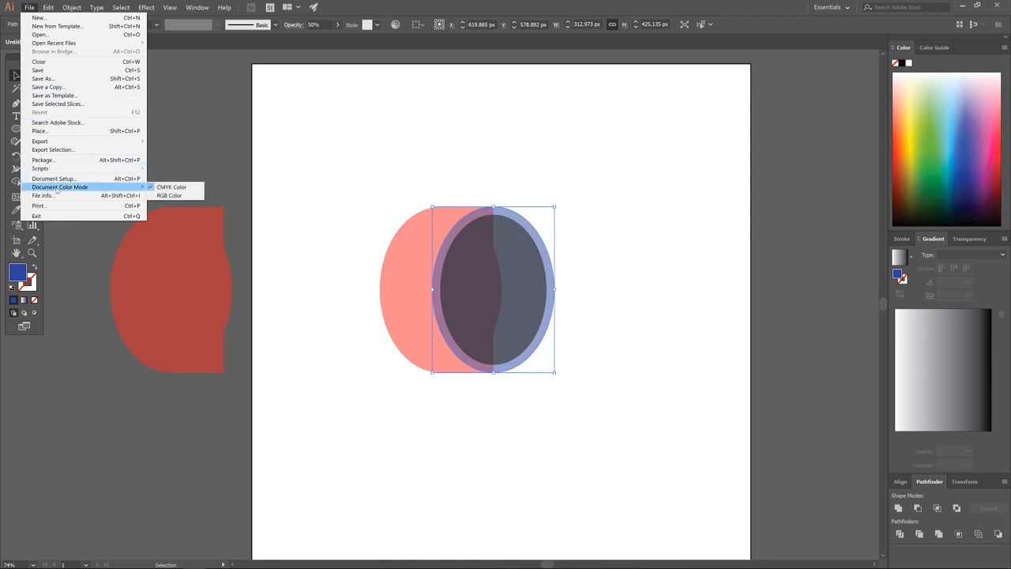
click(171, 196)
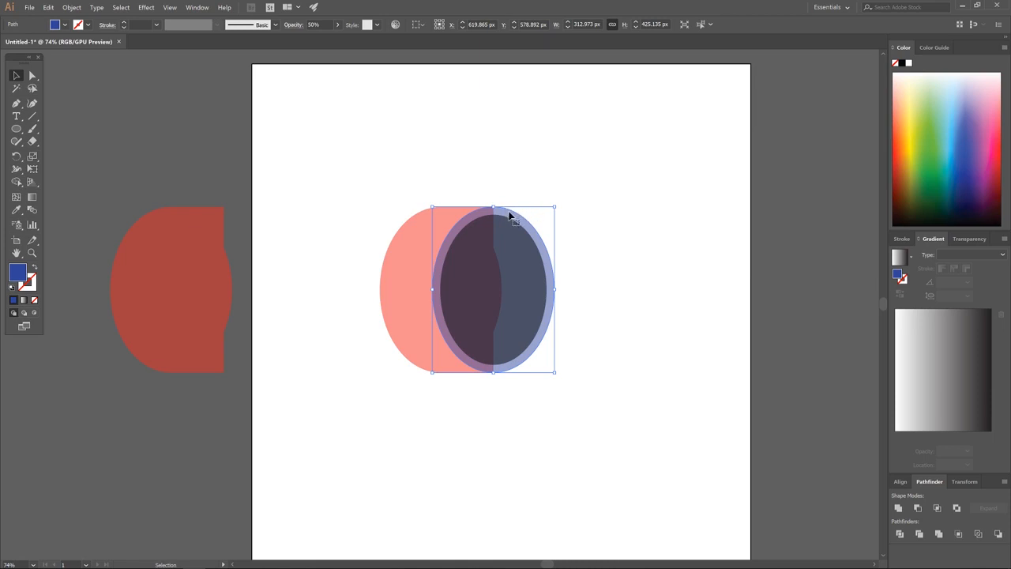
Duplicate the blue oval onto the cylinder front and subtract it from the pink side shape with Minus Front.
drag(509, 214, 682, 173)
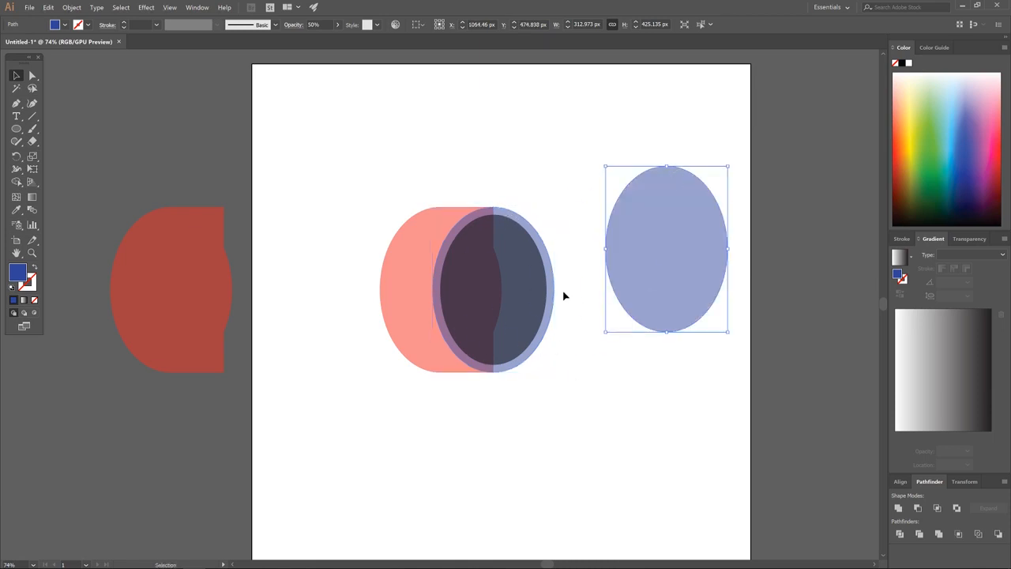
key(a)
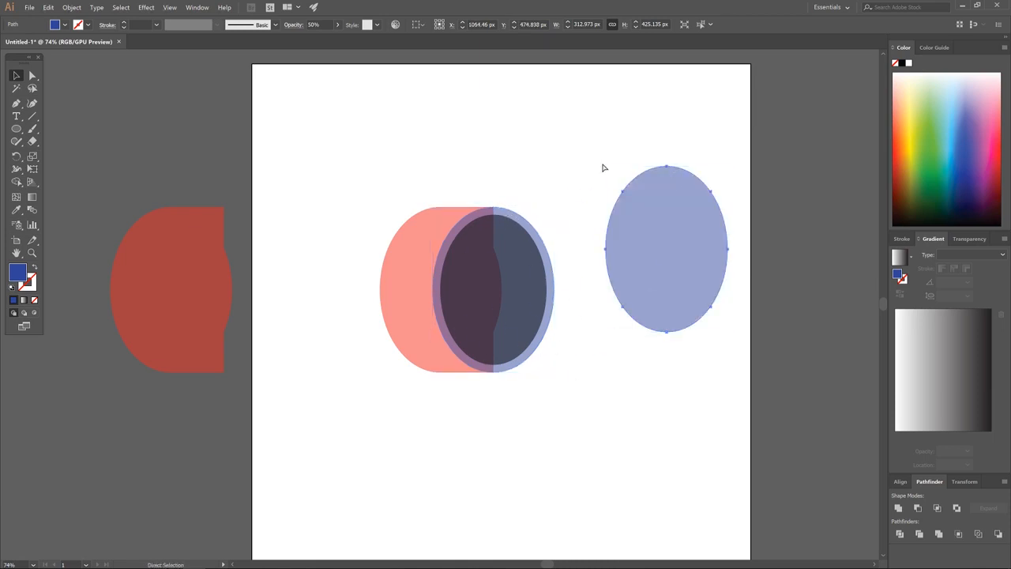
drag(667, 167, 494, 212)
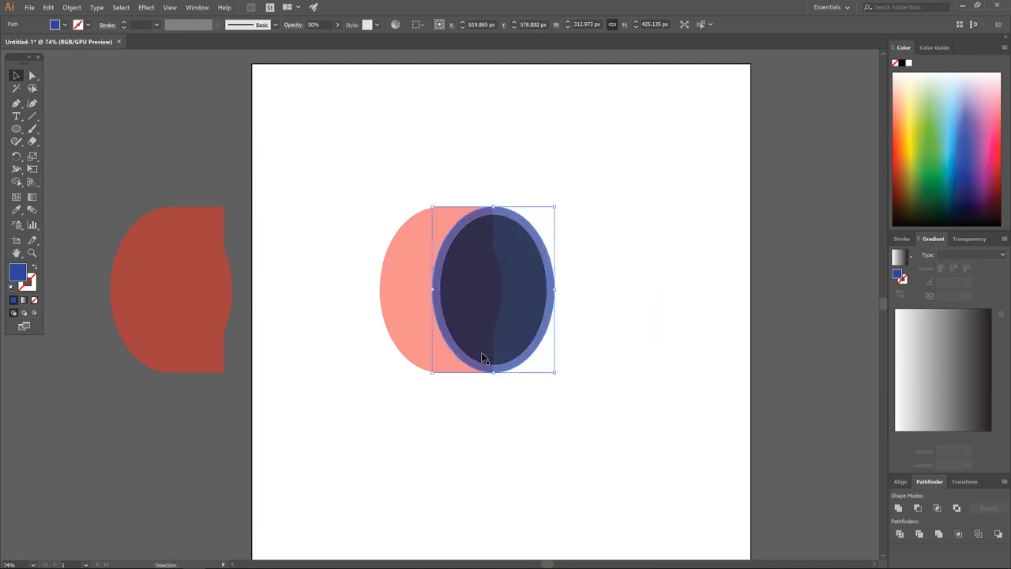
shift+click(399, 252)
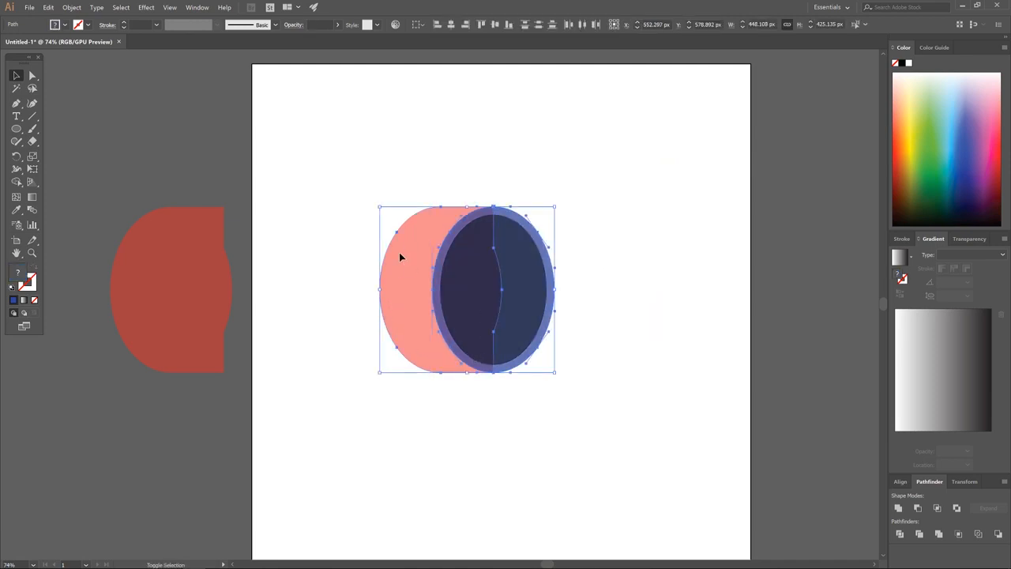
click(917, 507)
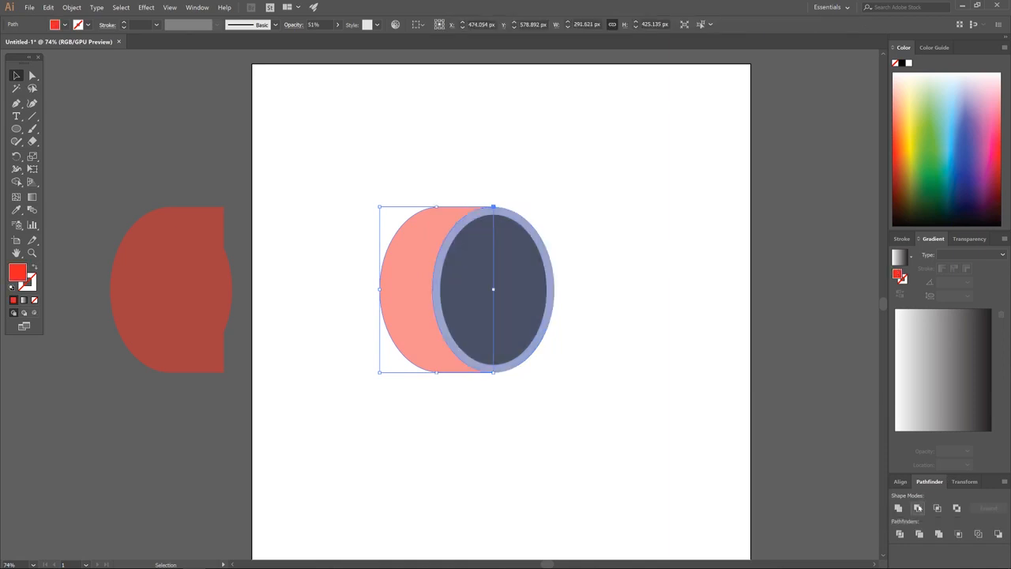
drag(404, 256, 333, 189)
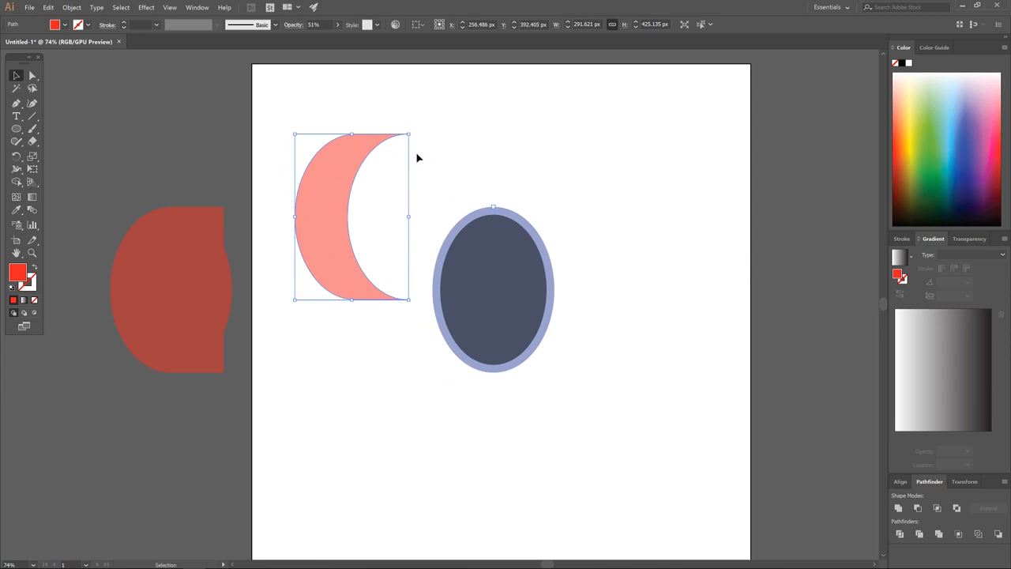
key(ctrl+z)
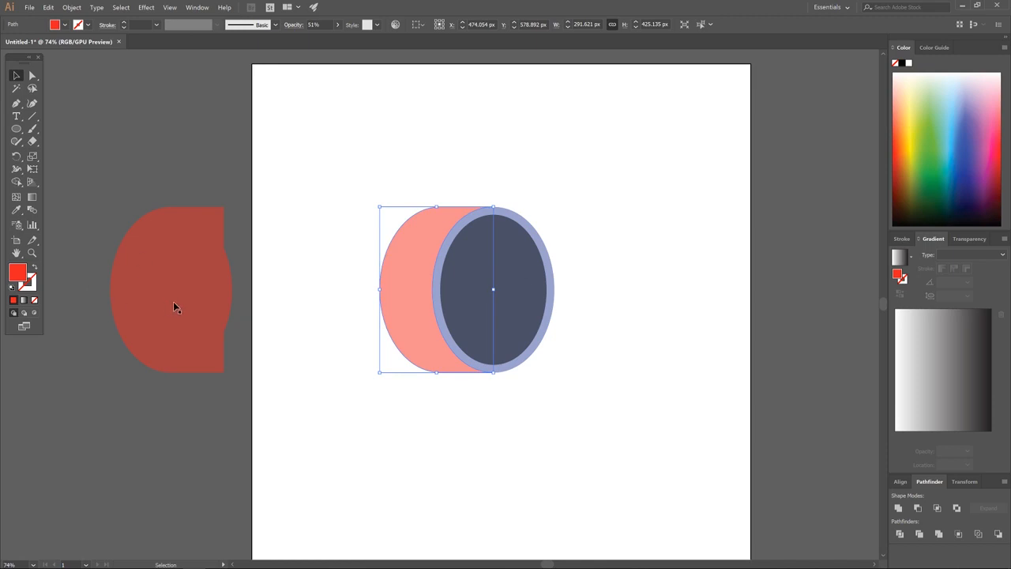
Delete the old red shape and place a copy of the pink crescent left of the artboard.
drag(185, 256, 183, 235)
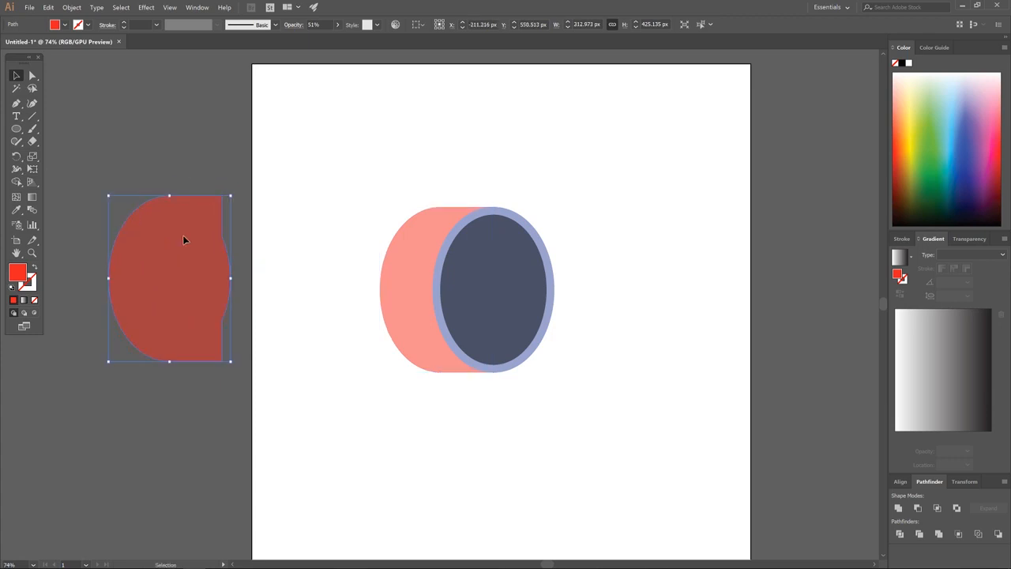
key(Delete)
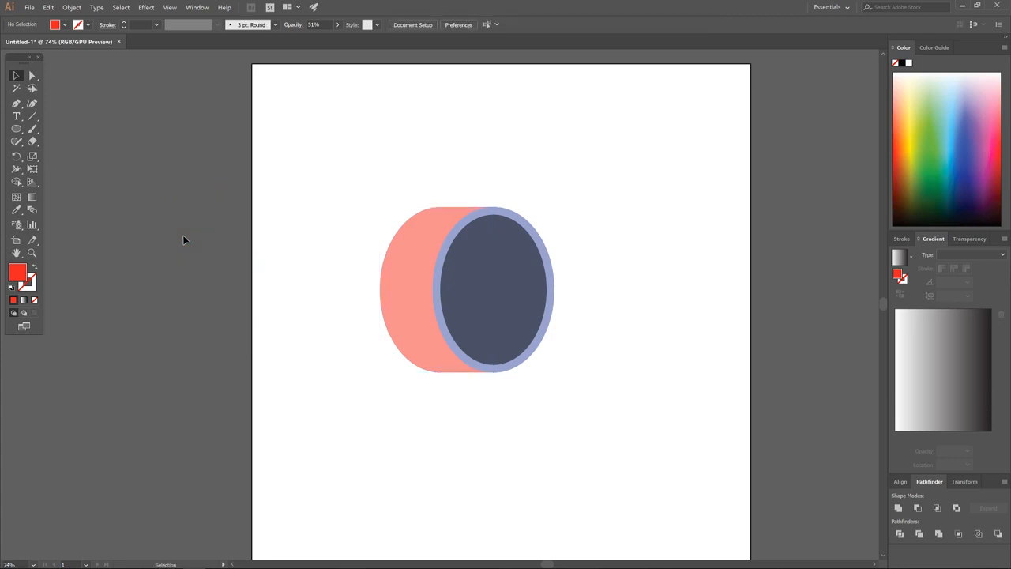
click(410, 254)
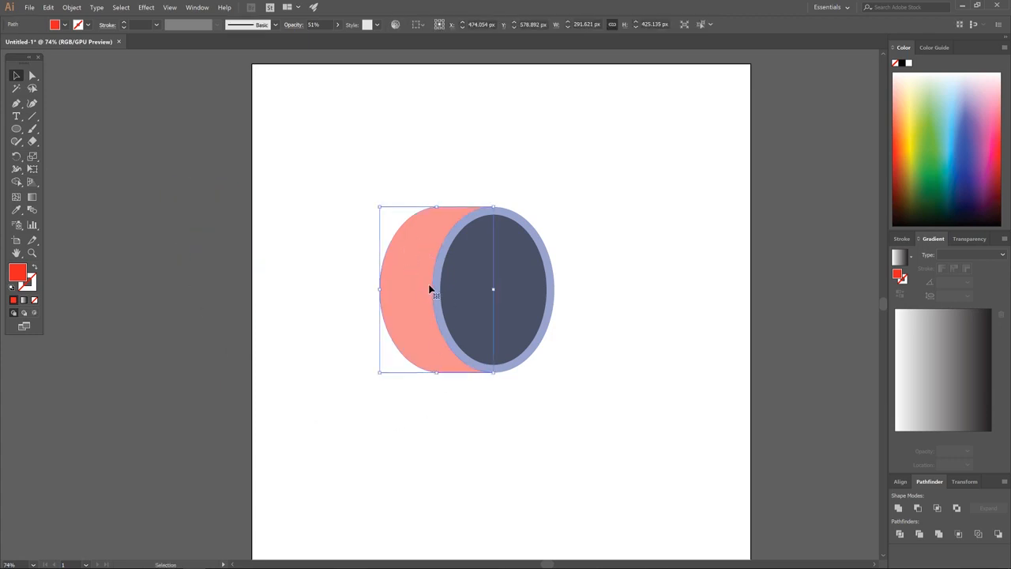
drag(422, 261, 171, 282)
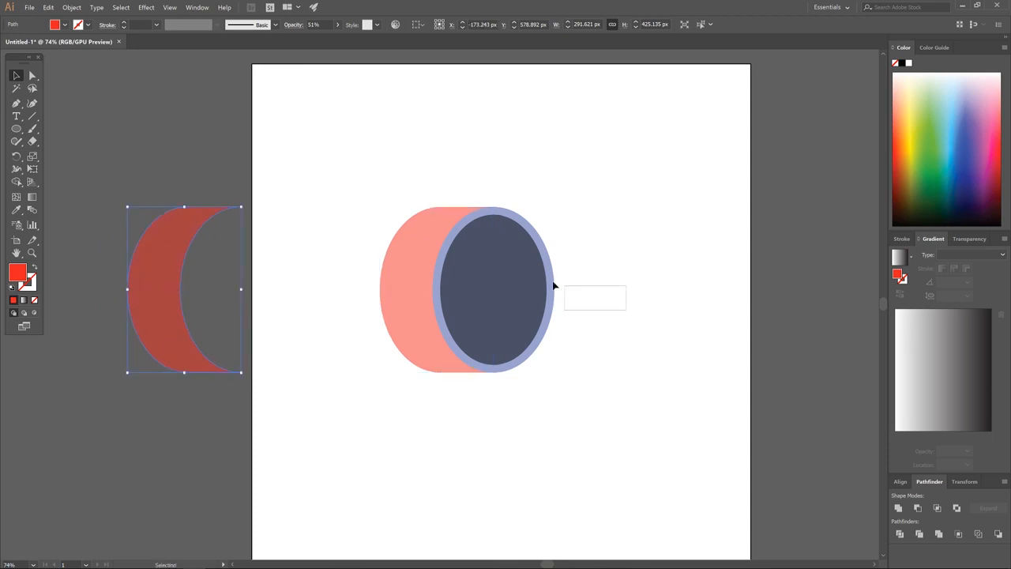
click(503, 271)
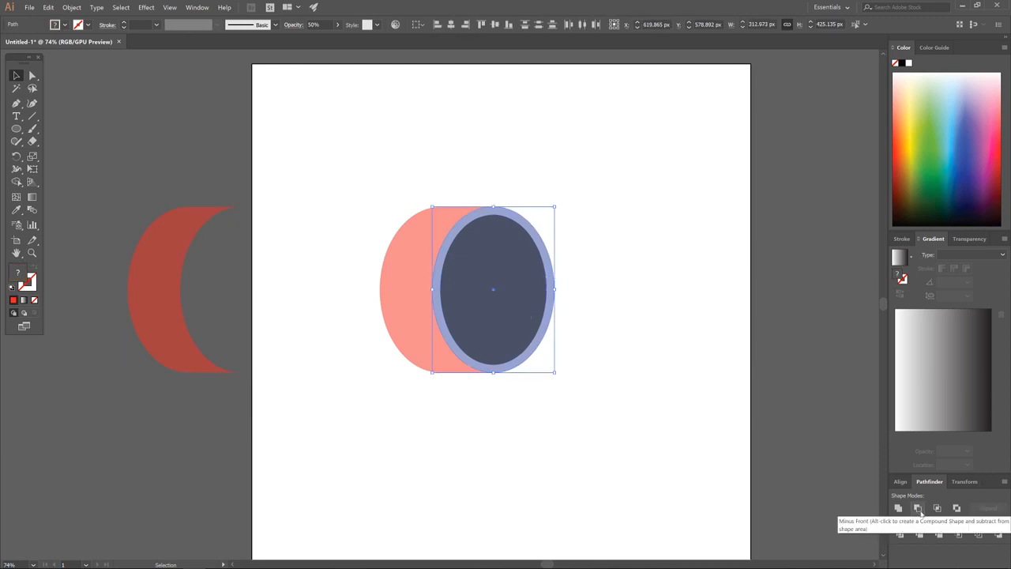
Cut the inner oval out of the blue oval with Minus Front, leaving a blue ring.
click(917, 509)
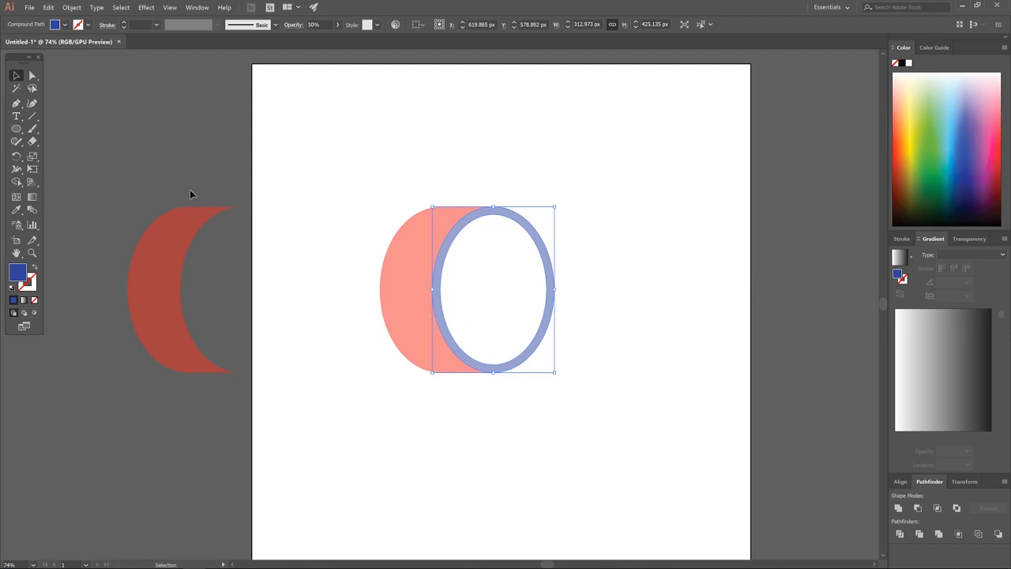
click(16, 104)
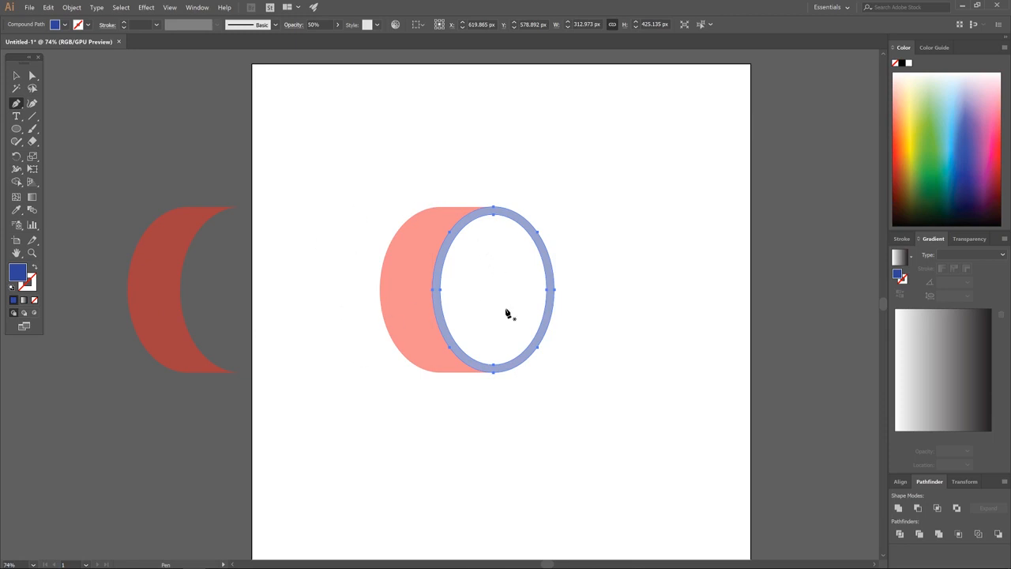
Deselect the ring and abandon a stray pen path started on the pink side.
key(ctrl+shift+a)
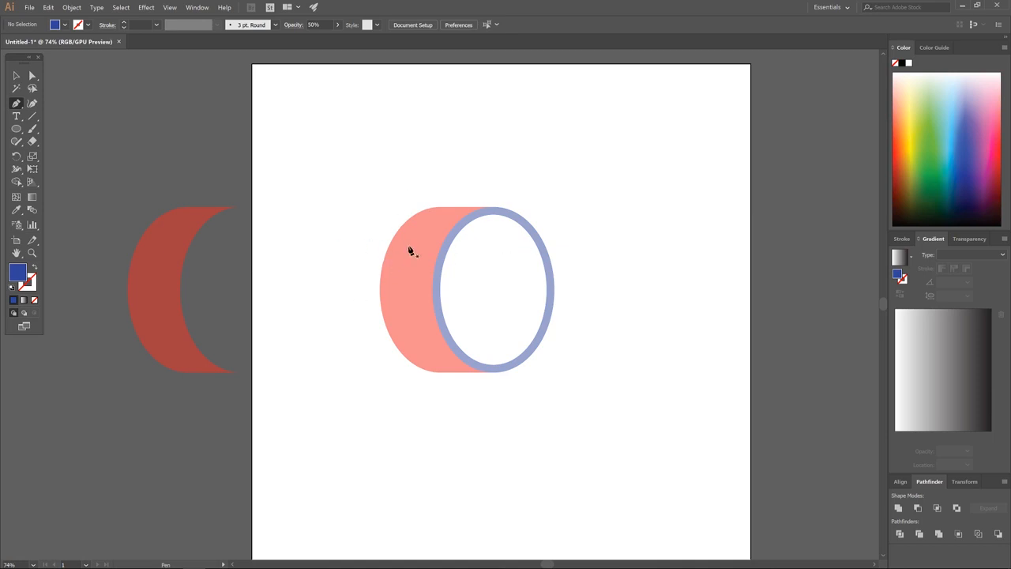
click(361, 251)
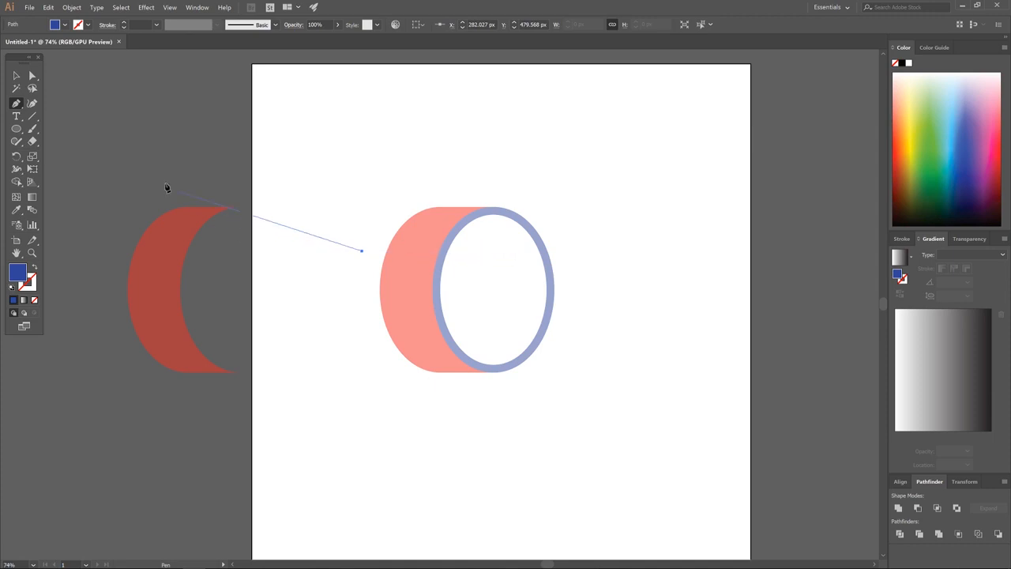
click(16, 76)
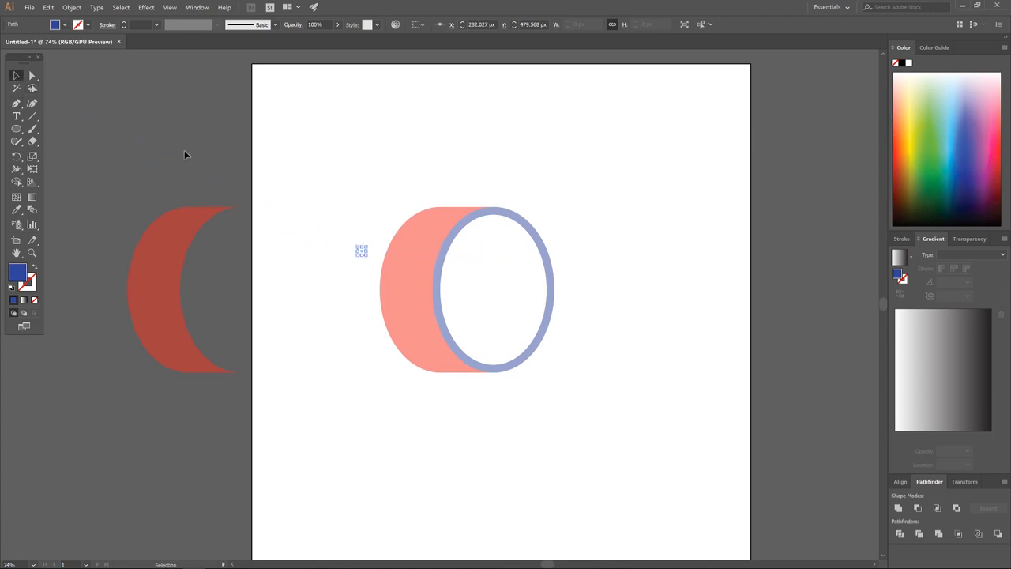
click(184, 150)
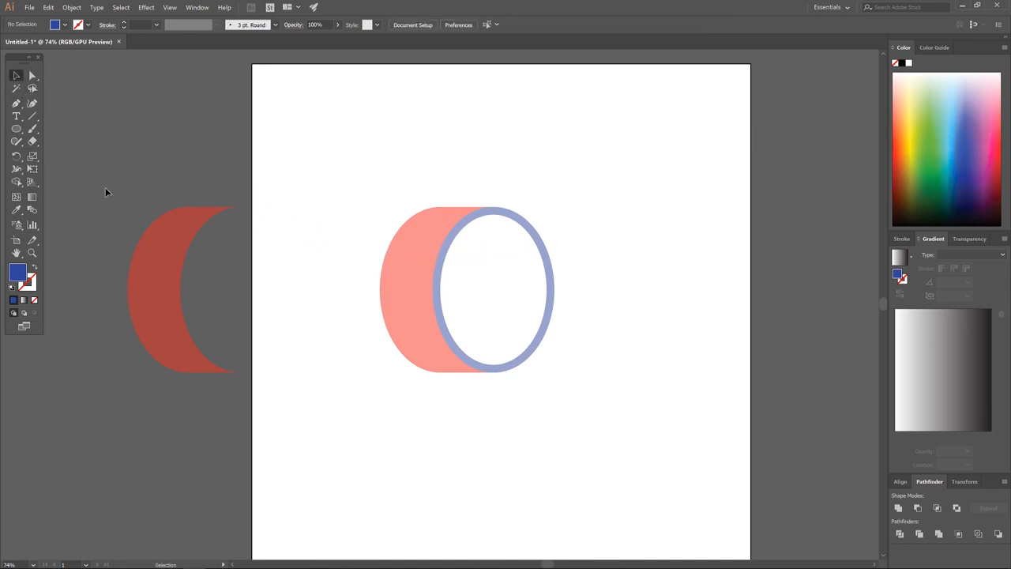
click(16, 103)
Pen-draw a closed eight-corner polygon over the cylinder's lower half and select it.
click(359, 268)
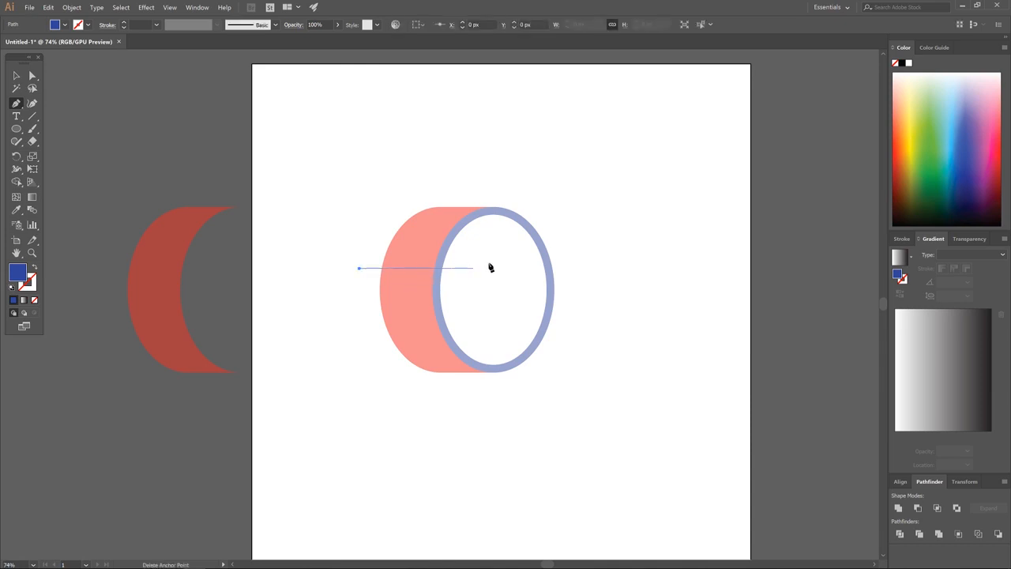
click(580, 268)
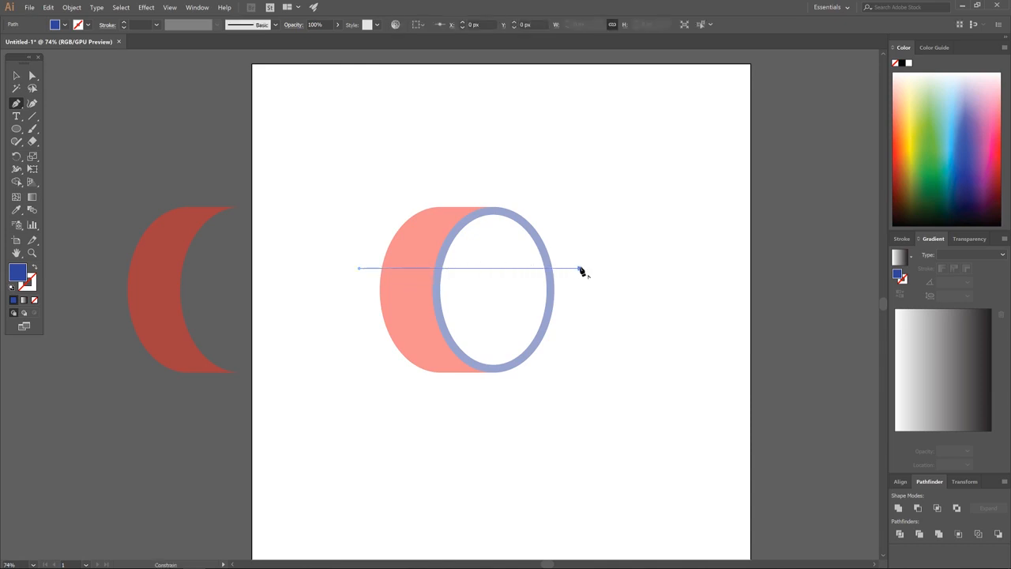
click(606, 364)
click(593, 401)
click(454, 446)
click(335, 428)
click(304, 360)
click(314, 302)
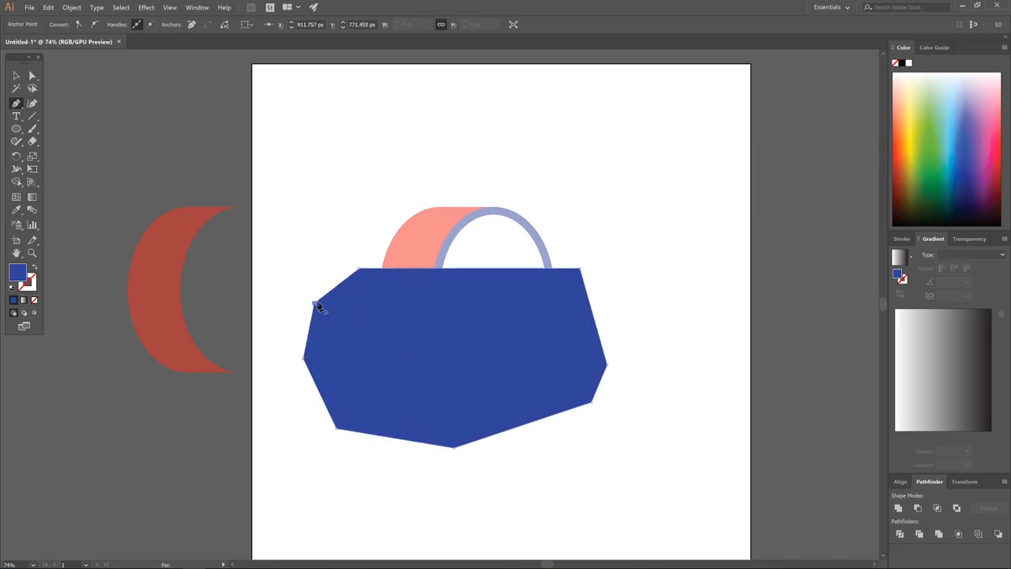
click(360, 270)
click(15, 75)
click(412, 298)
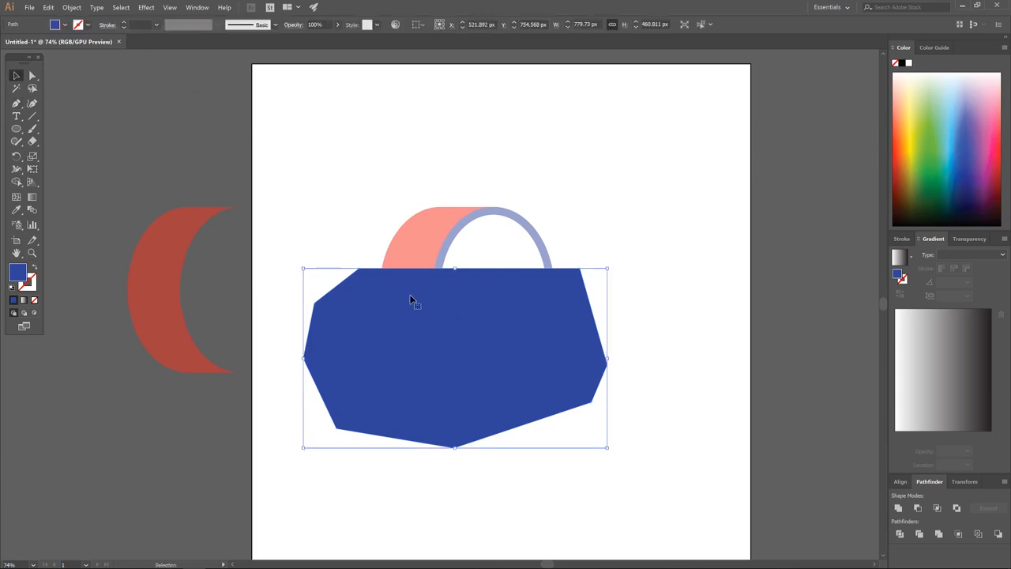
Lower the polygon's opacity to 52% and select it together with the cylinder pieces.
click(337, 25)
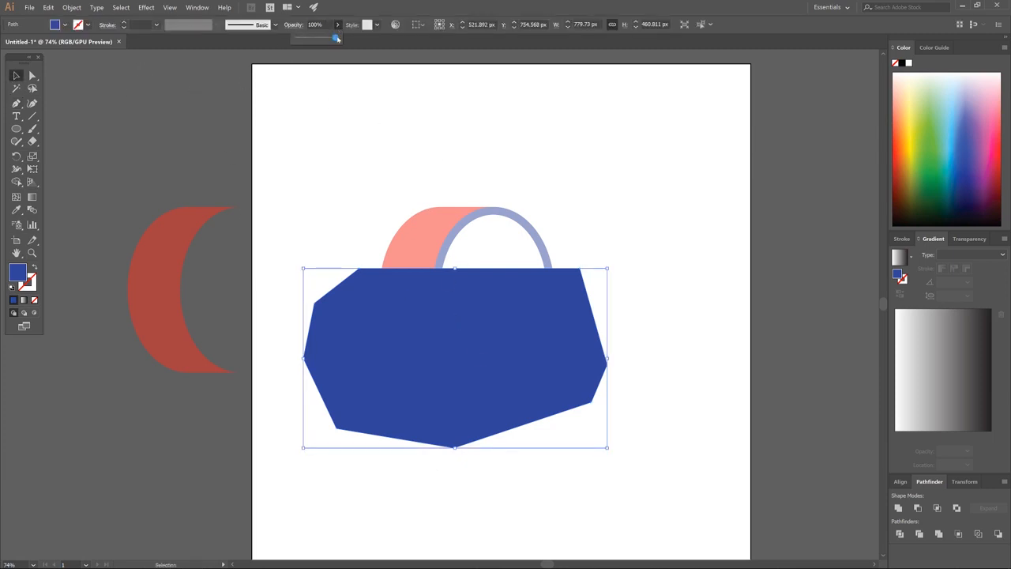
drag(339, 37, 316, 38)
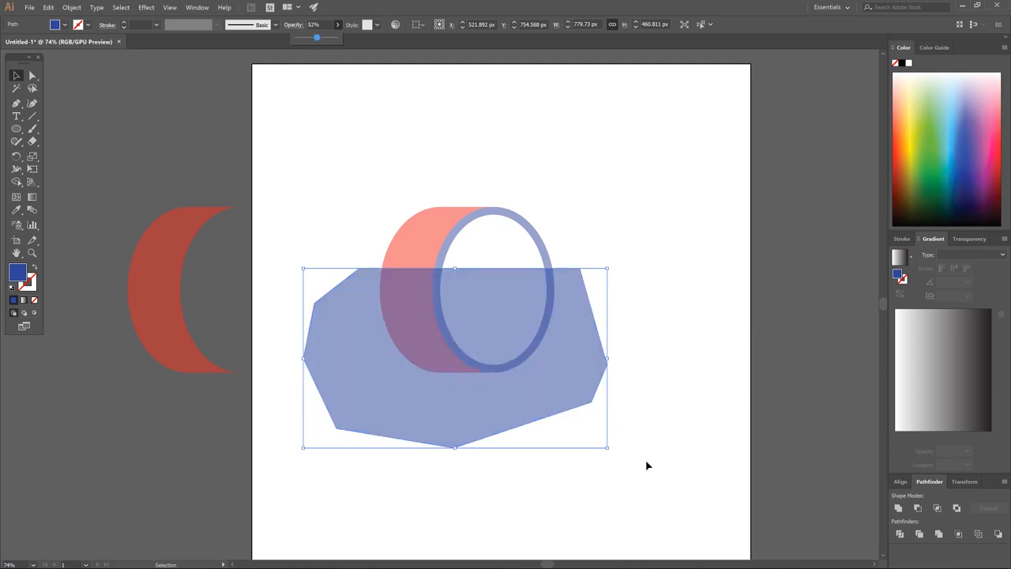
drag(689, 492, 340, 139)
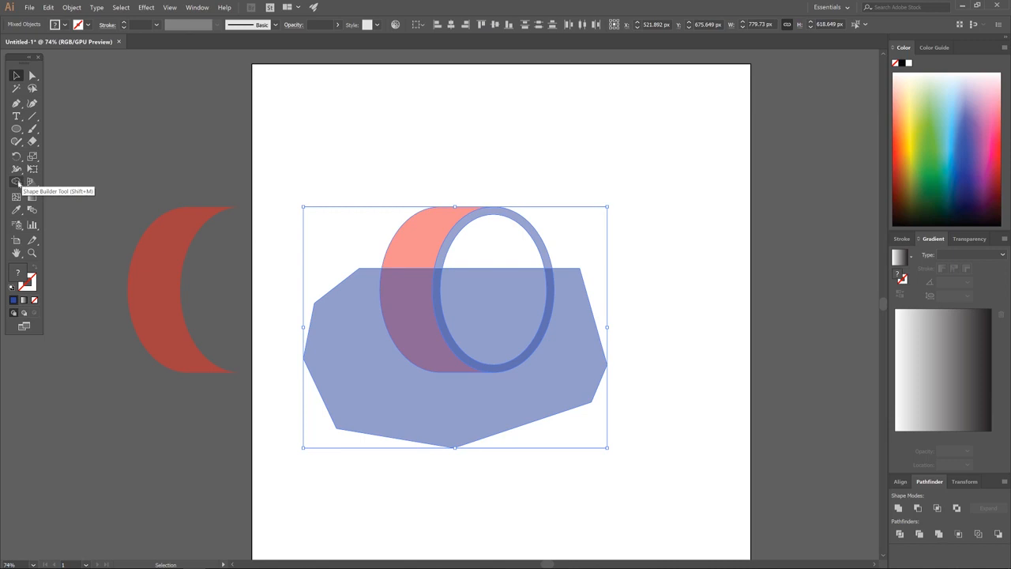
With Shape Builder, delete the polygon pieces and the ring's lower half, keeping the upper arch.
click(17, 182)
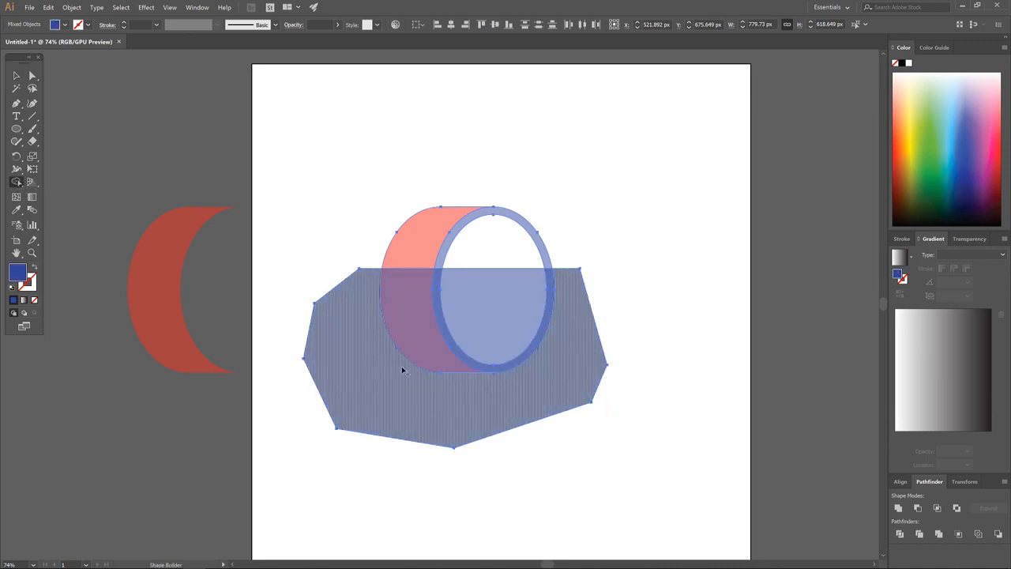
alt+click(350, 320)
alt+click(406, 316)
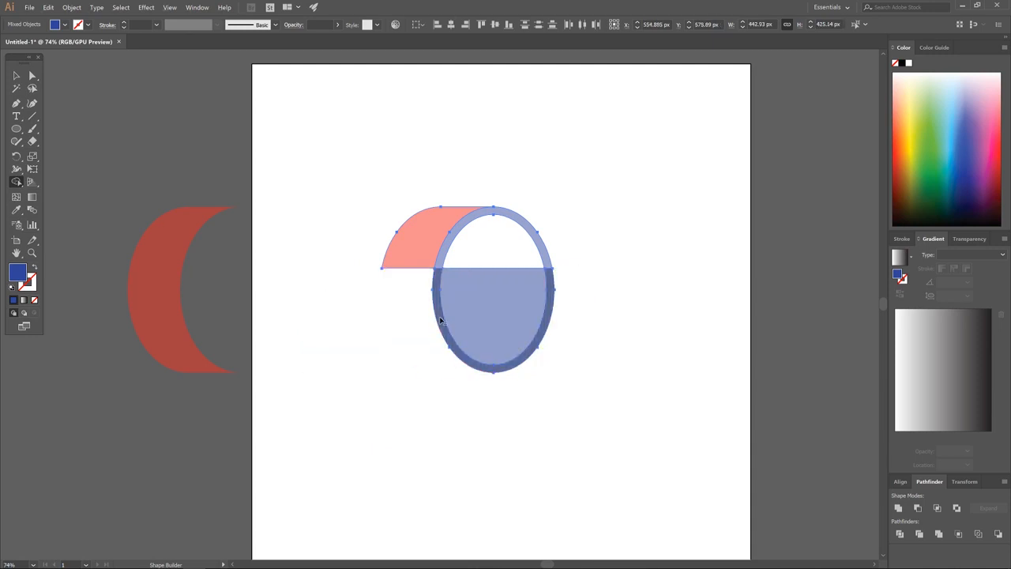
alt+click(439, 320)
alt+click(476, 319)
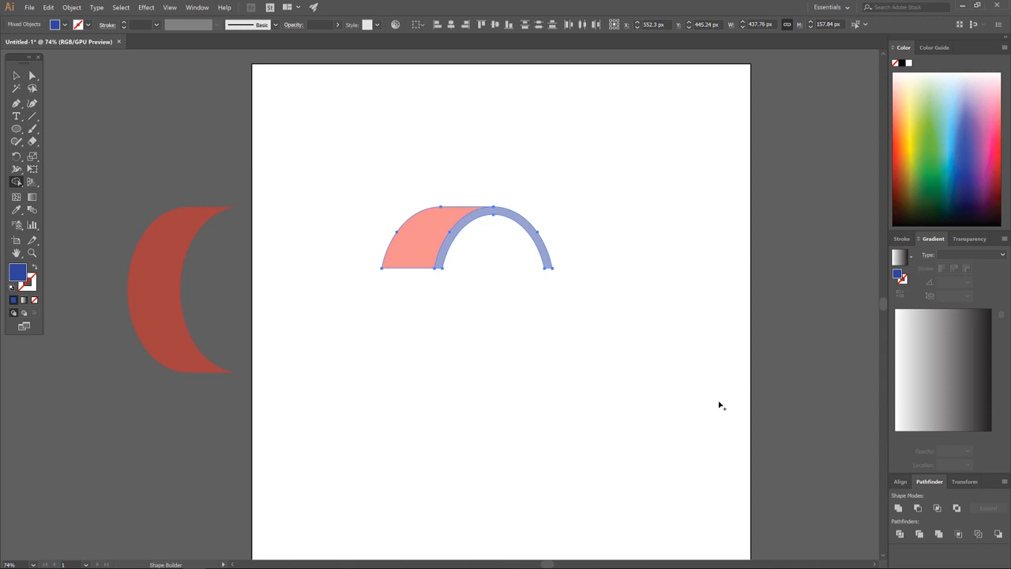
click(17, 76)
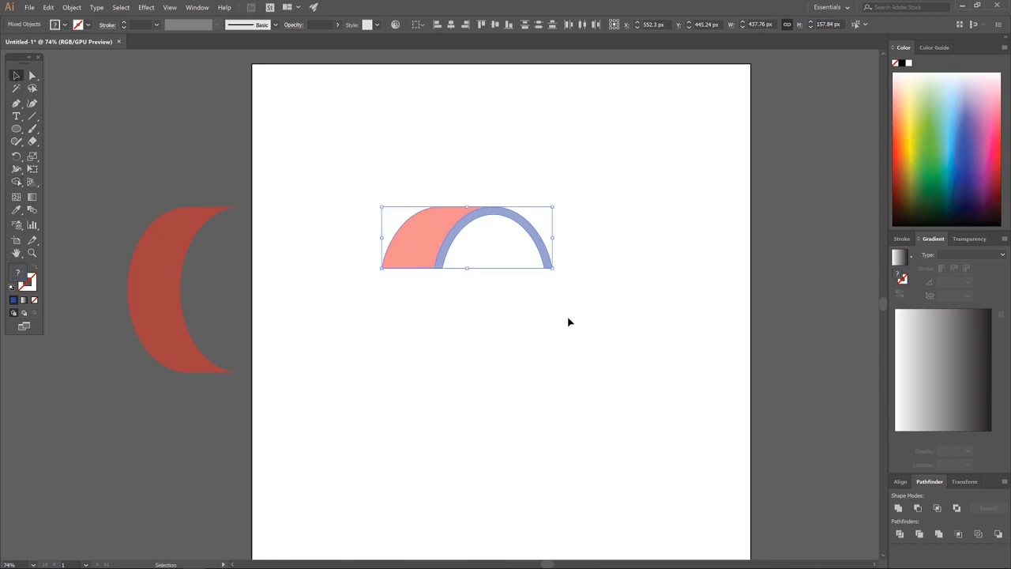
click(650, 225)
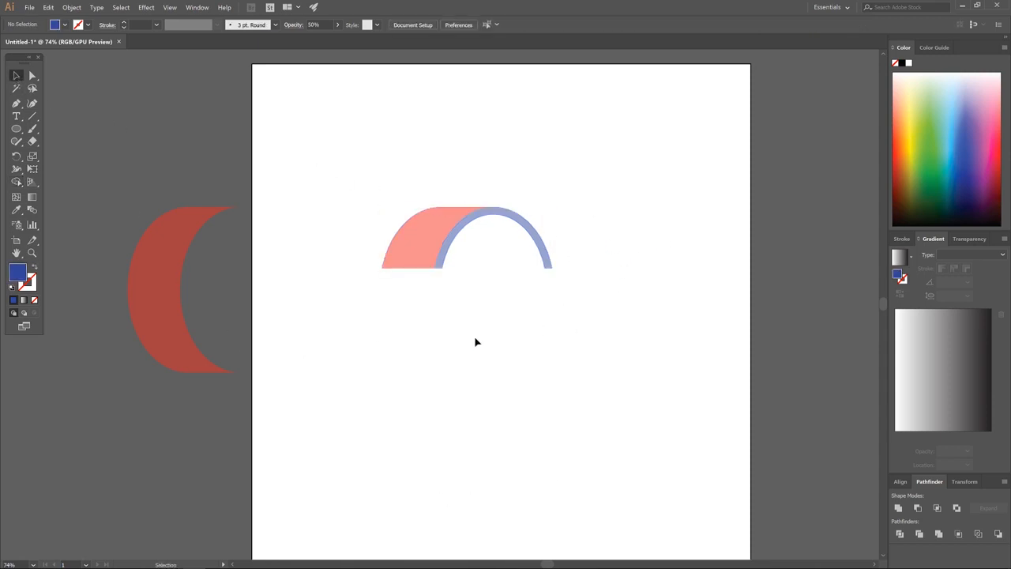
Duplicate the pink side panel and flip the copy horizontally with the Reflect Tool.
click(417, 233)
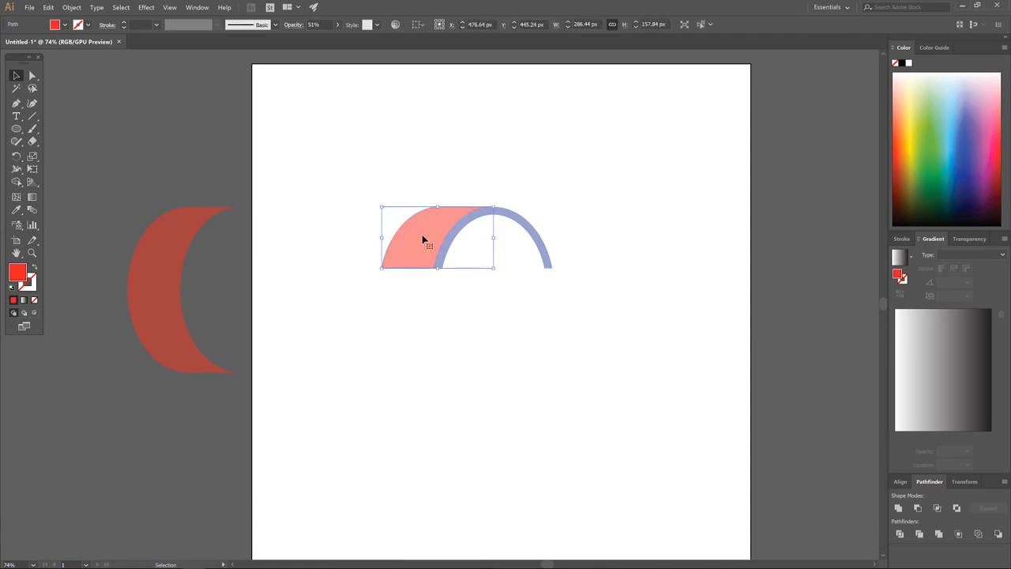
drag(397, 251, 594, 253)
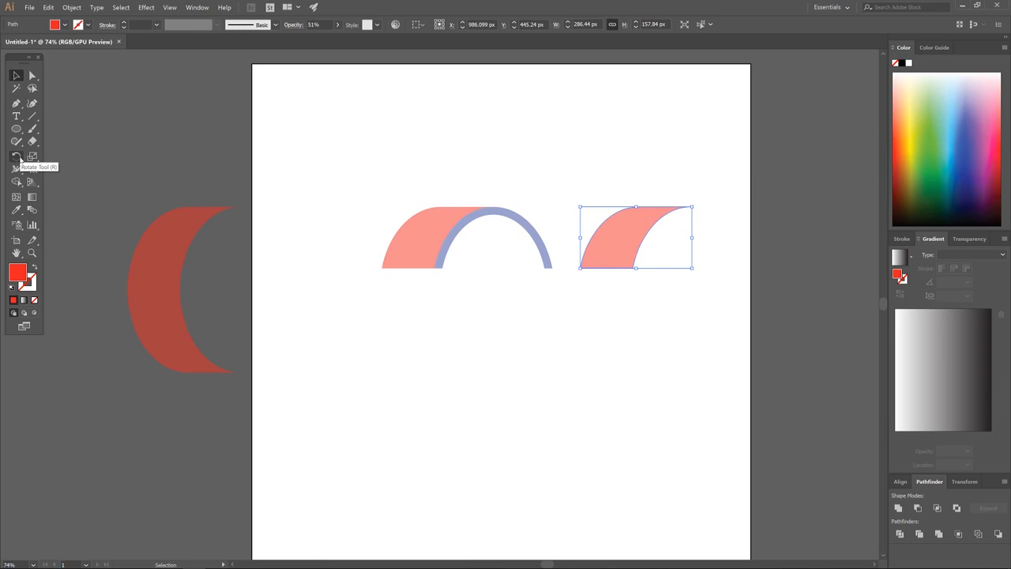
click(17, 157)
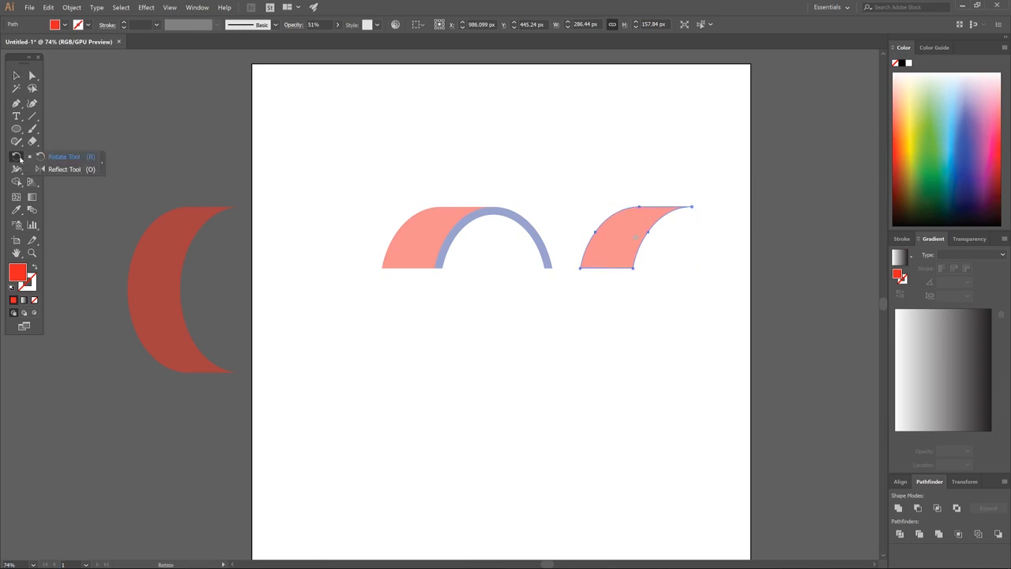
click(59, 169)
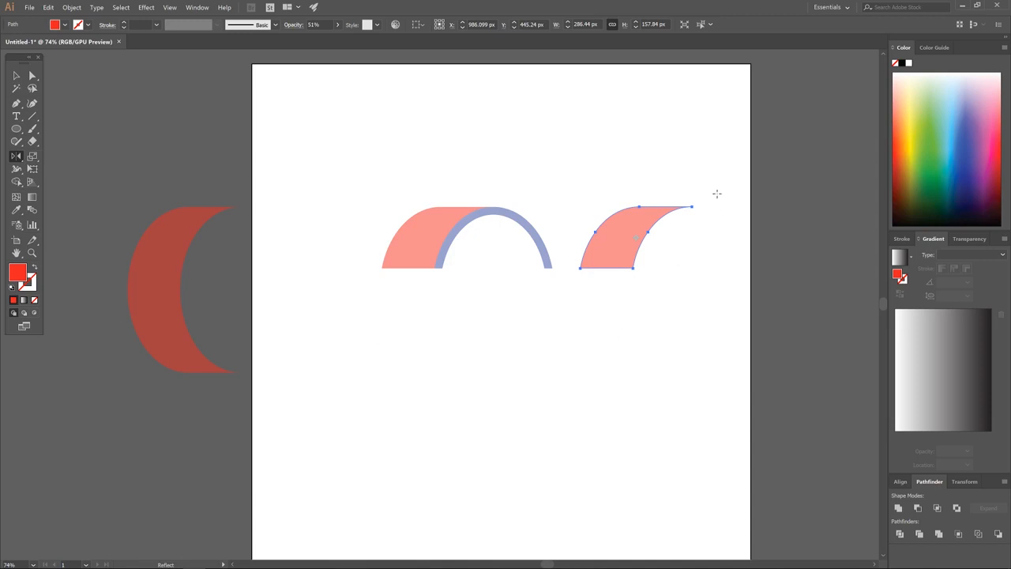
drag(716, 194, 581, 226)
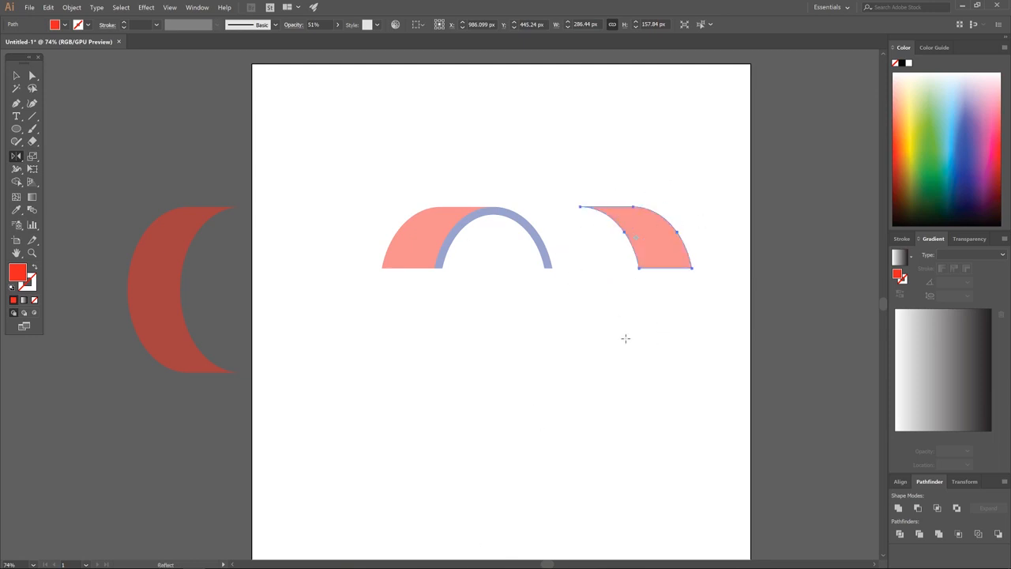
Move the mirrored pink panel onto the right half of the blue arch.
key(v)
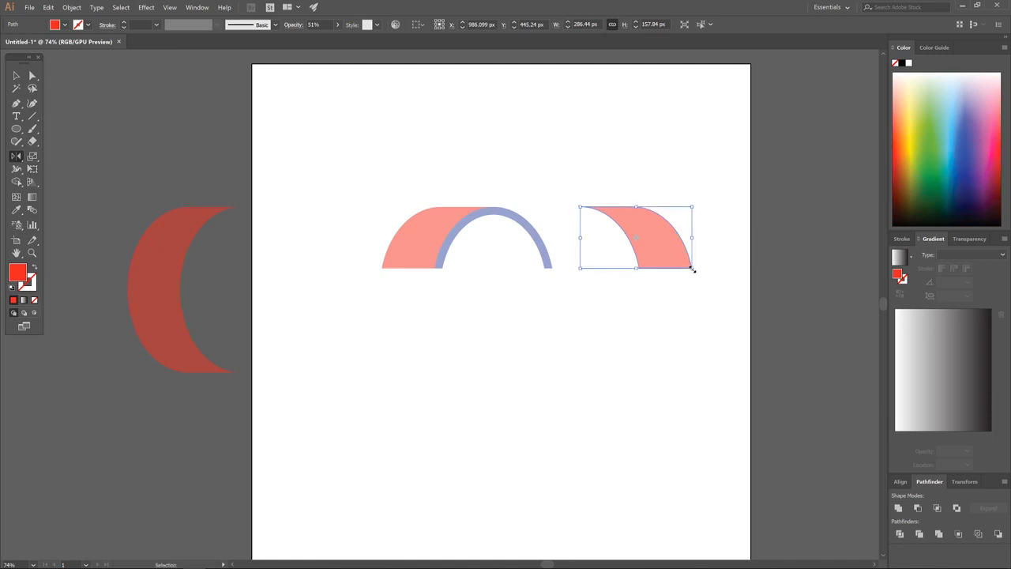
click(16, 75)
key(a)
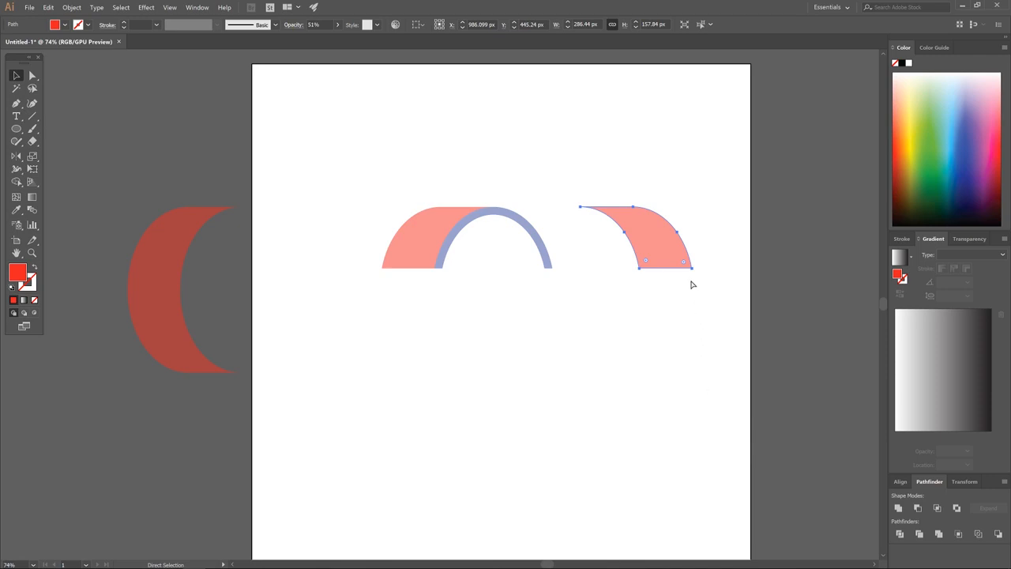
drag(692, 272, 544, 270)
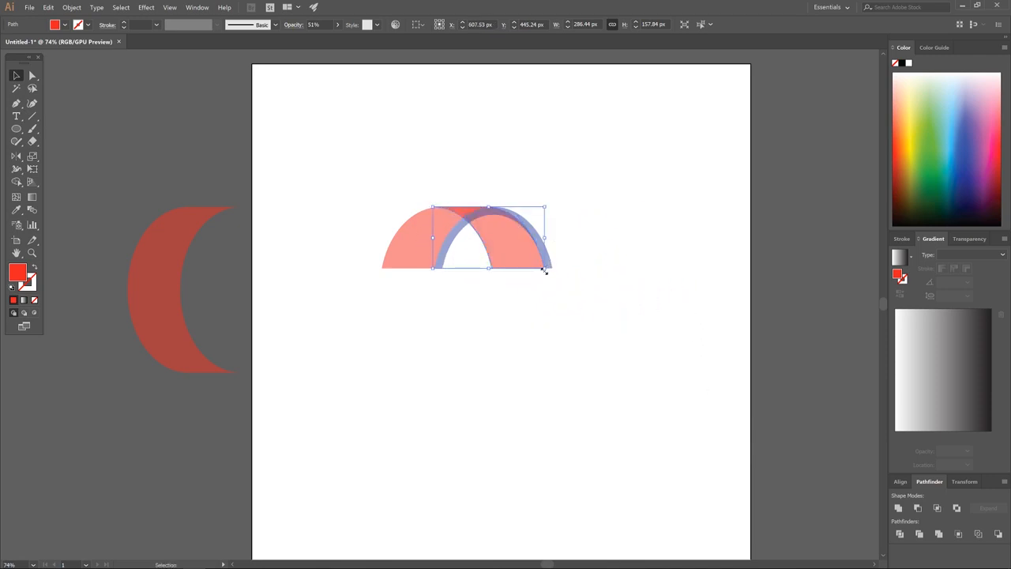
Send the mirrored pink panel to the back with Arrange, then zoom in on the arch.
scroll(526, 309, up, 4)
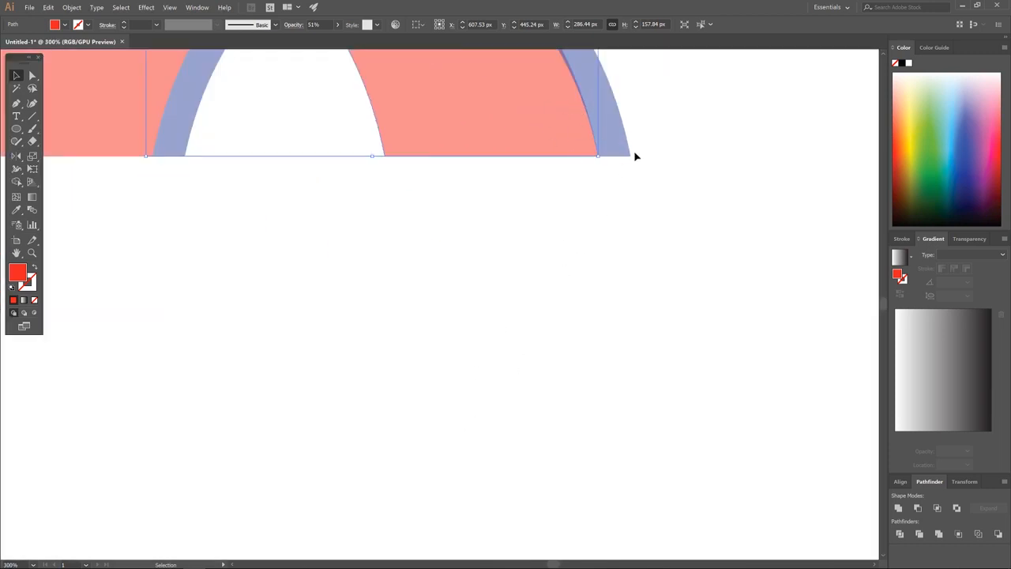
scroll(472, 326, down, 4)
scroll(496, 387, down, 1)
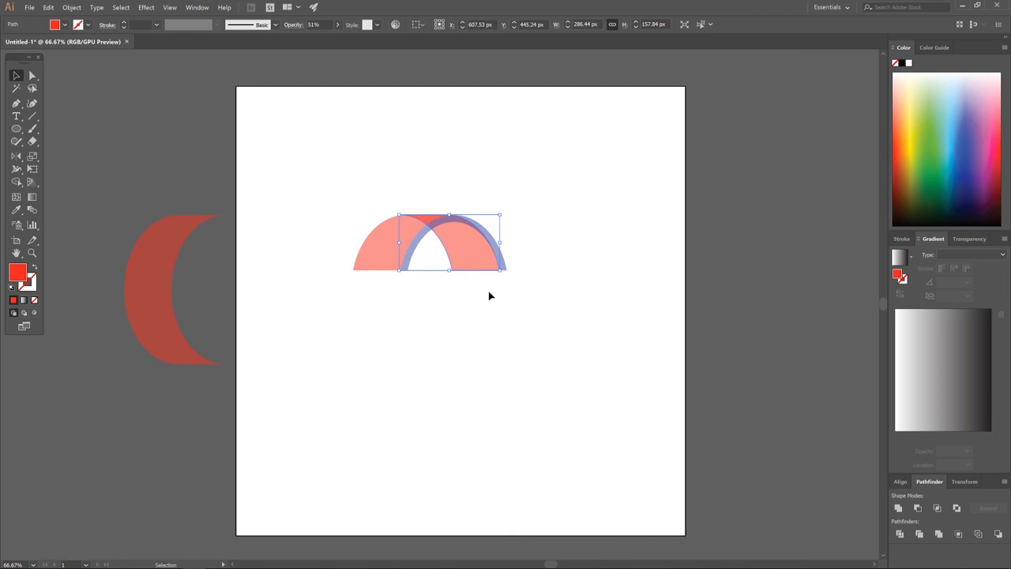
right_click(466, 289)
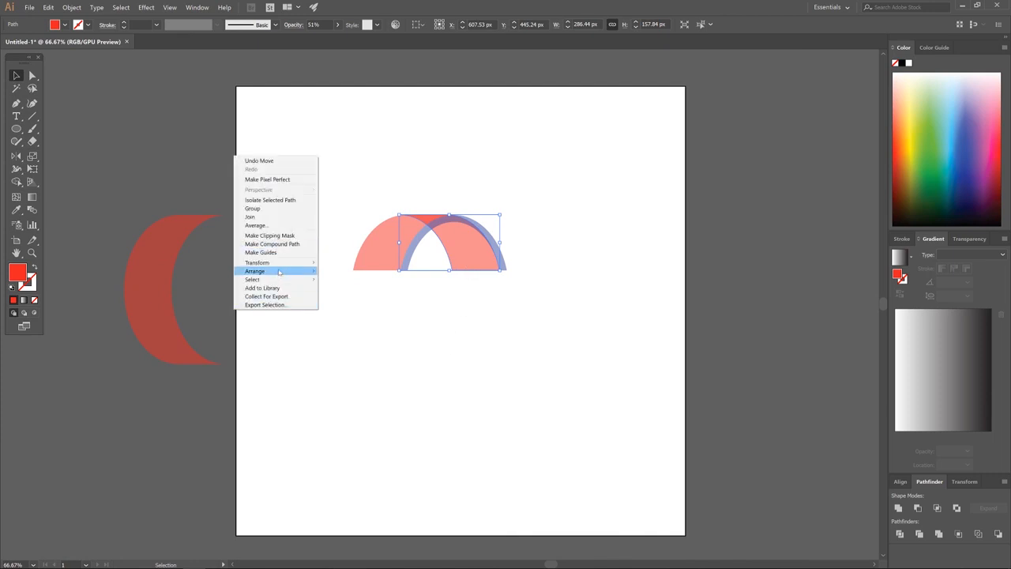
mouse_move(278, 273)
click(352, 296)
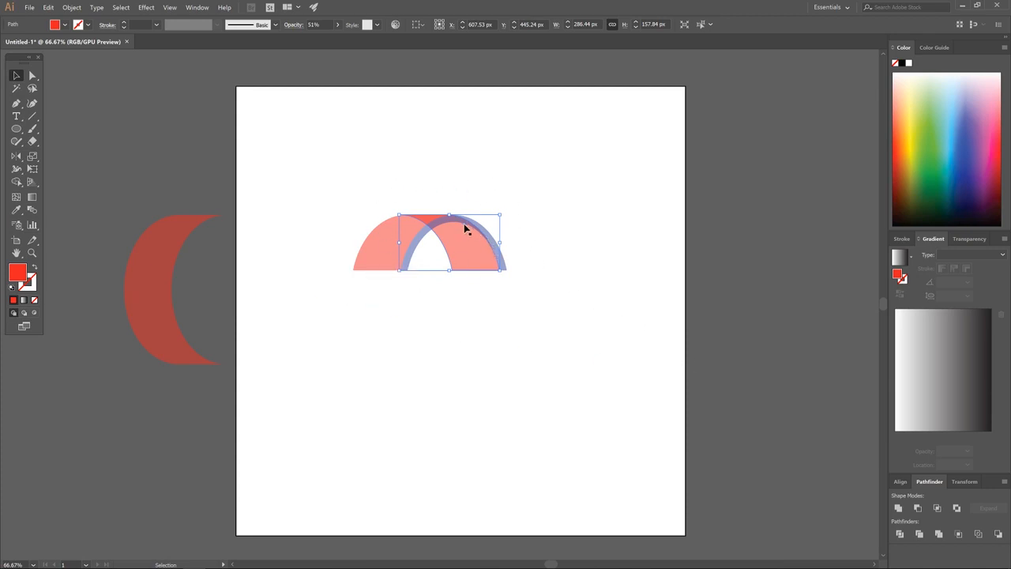
key(ctrl+equal)
key(ctrl+equal)
key(ctrl+equal)
key(ctrl+equal)
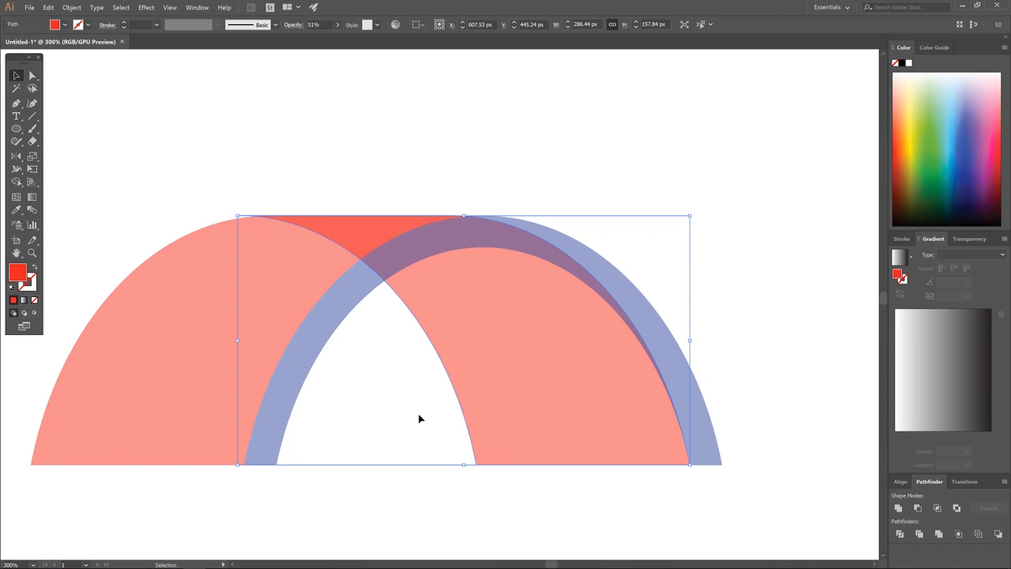
Begin a Pen outline of the cutting shape along the arch's top edge.
click(16, 103)
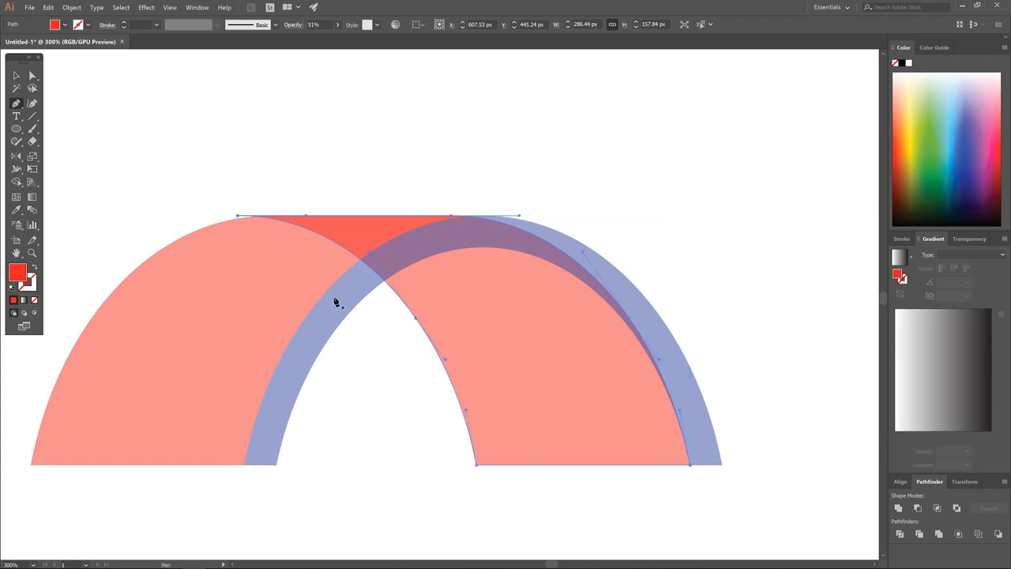
click(334, 297)
click(387, 257)
click(432, 238)
click(473, 234)
click(509, 236)
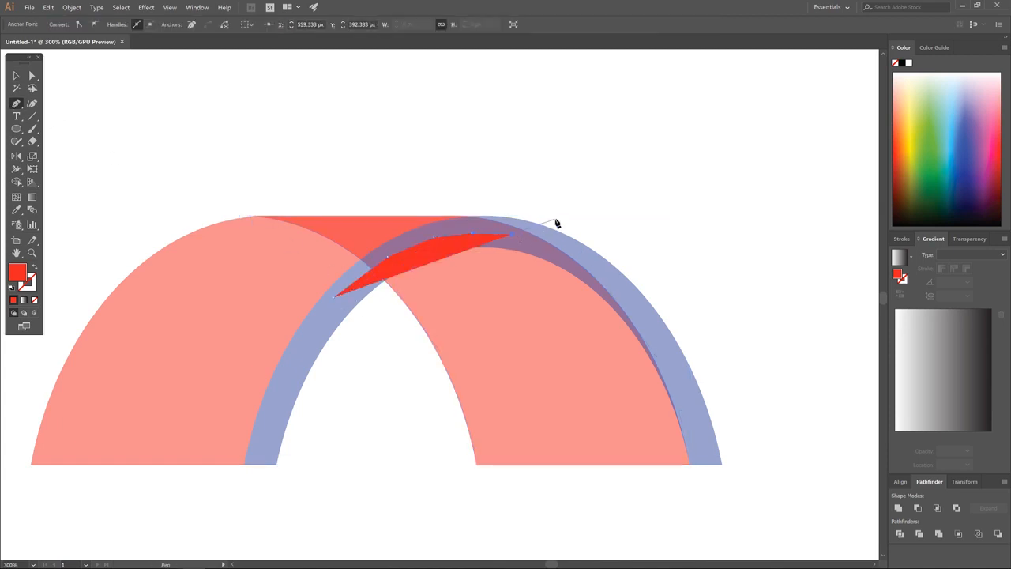
click(586, 192)
Curve the outline over the arch's upper left, close it, and select it with the mirrored pink panel.
drag(557, 150, 402, 129)
drag(343, 127, 257, 134)
drag(219, 153, 184, 184)
drag(171, 206, 163, 235)
drag(175, 308, 188, 319)
drag(219, 332, 237, 331)
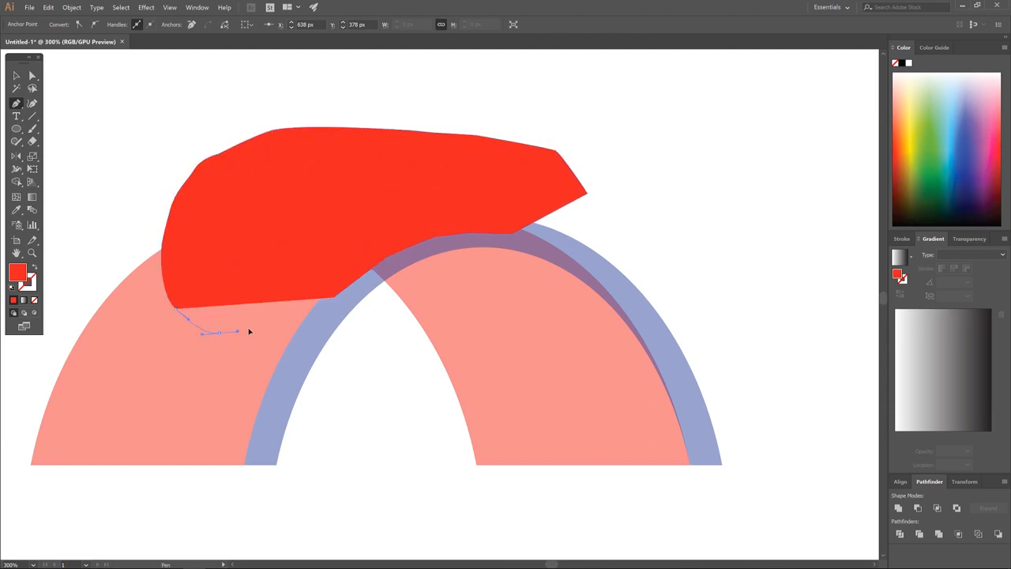
click(270, 326)
click(334, 298)
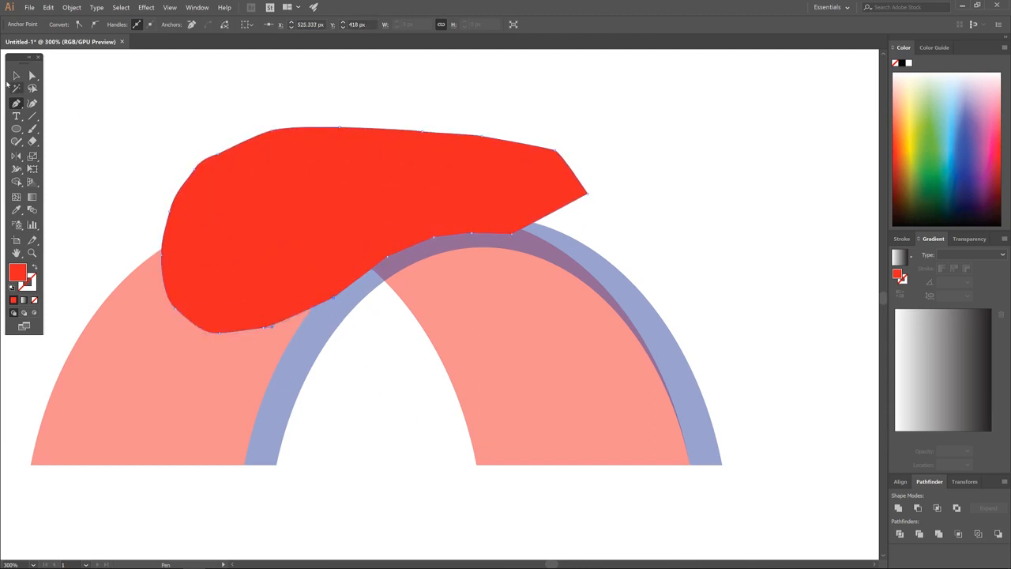
click(13, 75)
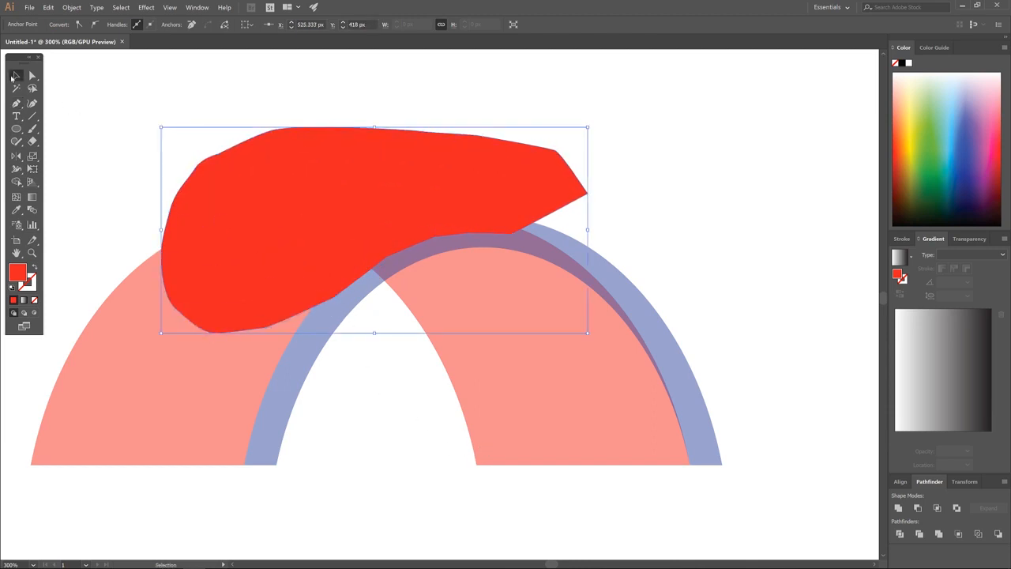
shift+click(533, 459)
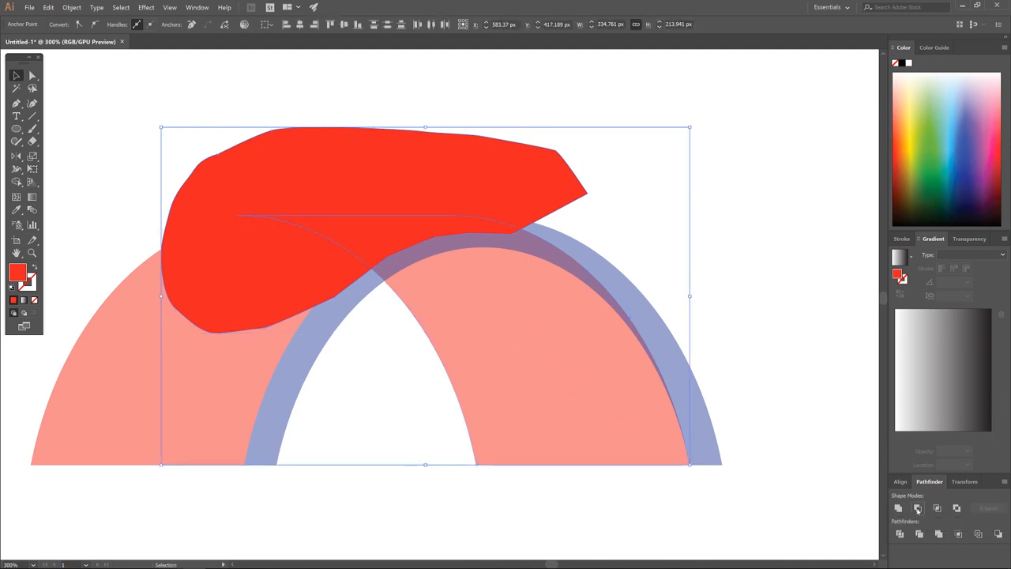
Subtract the red shape from the pink panel with Minus Front and send the trimmed panel to the back.
click(916, 508)
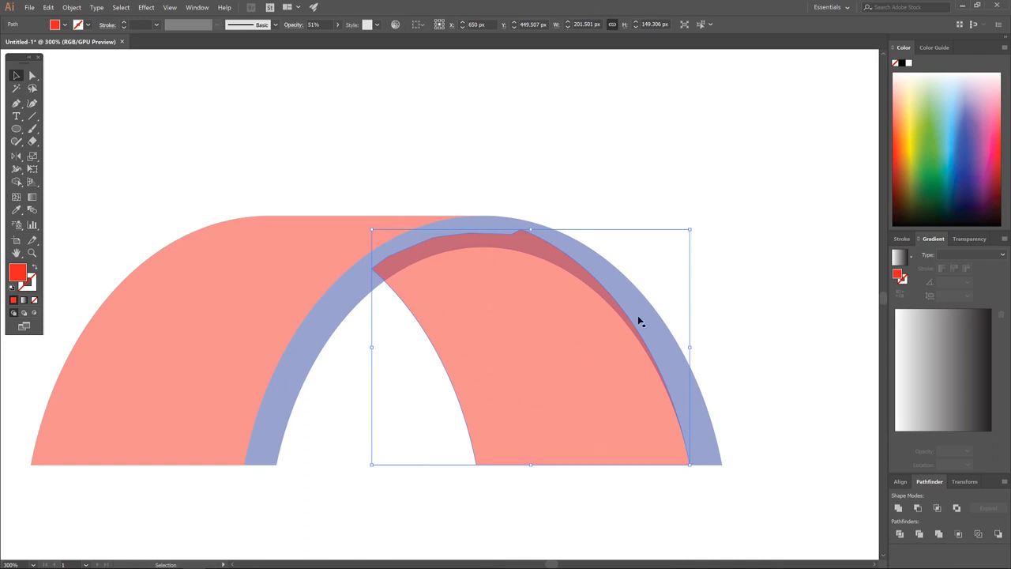
right_click(528, 336)
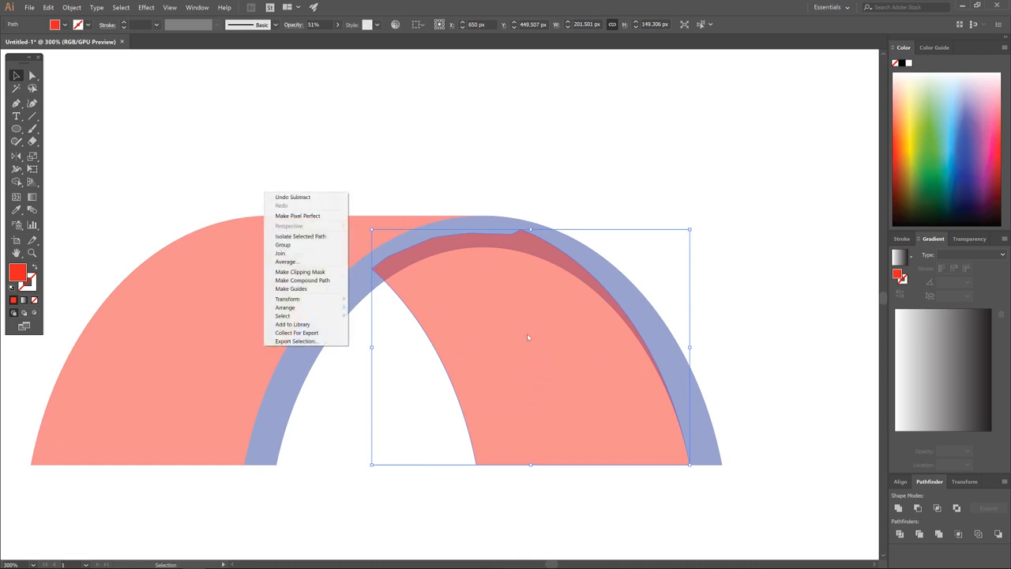
mouse_move(307, 307)
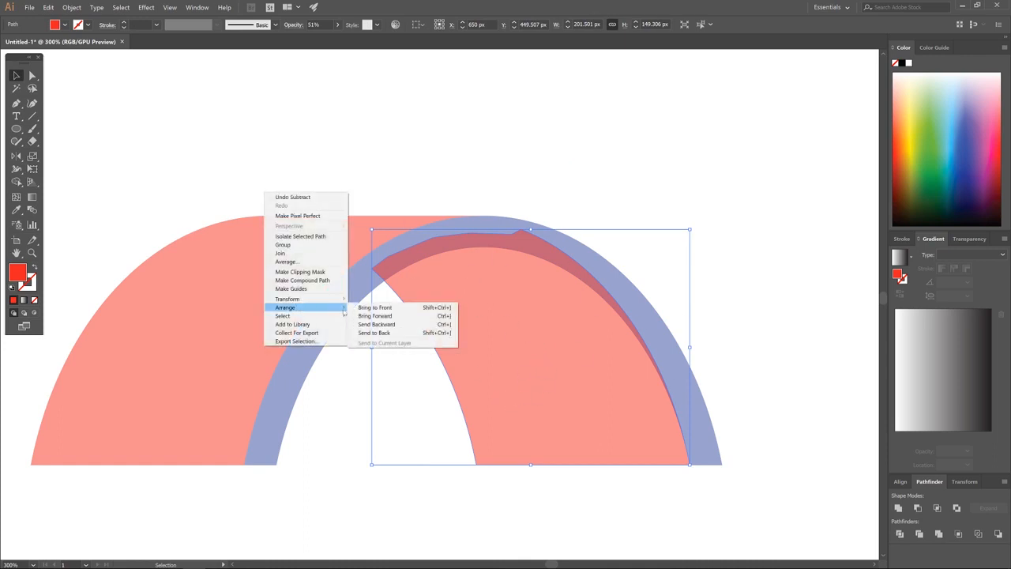
click(442, 335)
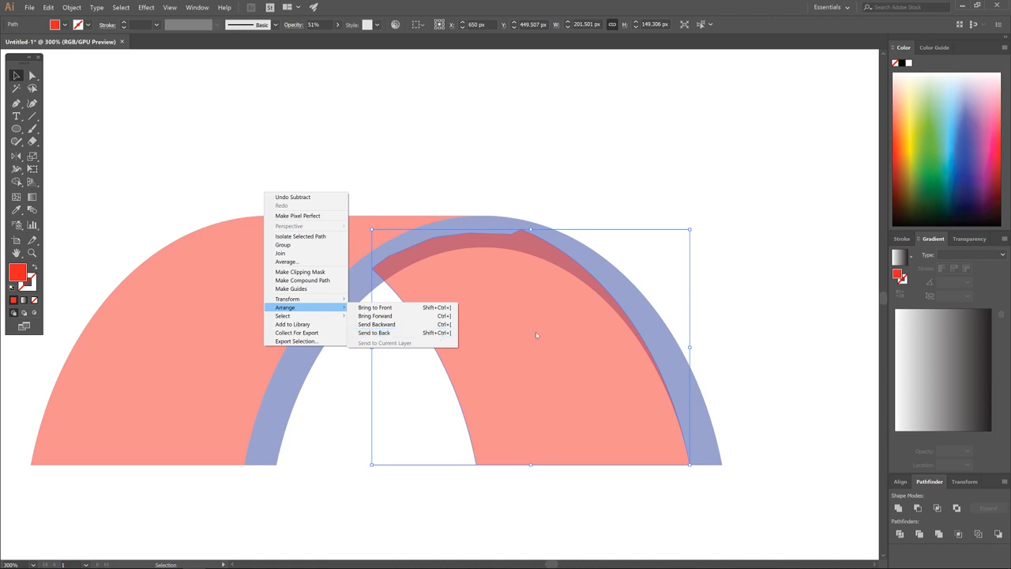
key(ctrl)
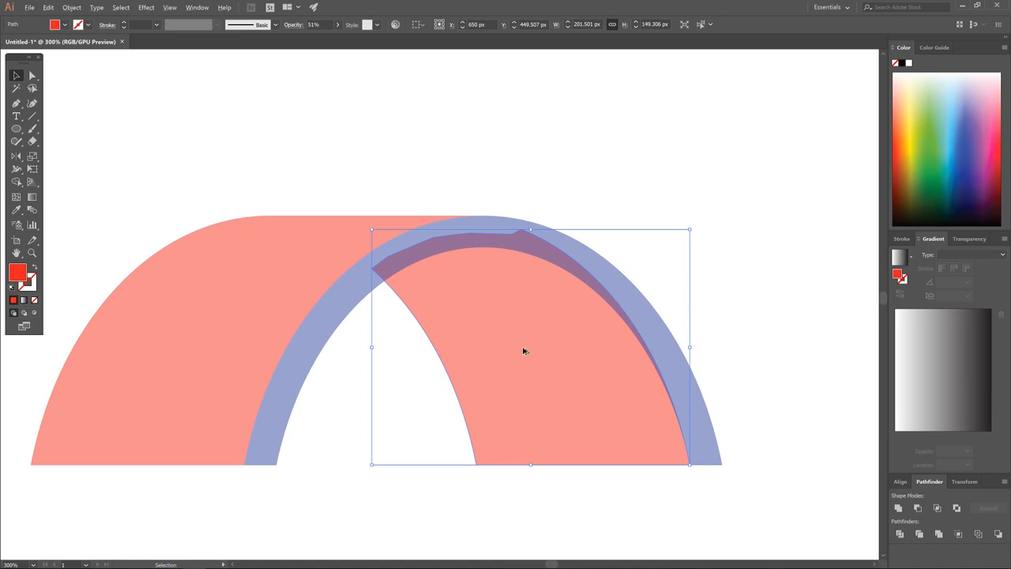
Set all the arch pieces to 100% opacity, then open the shape-tool flyout under the Ellipse tool.
scroll(522, 350, down, 4)
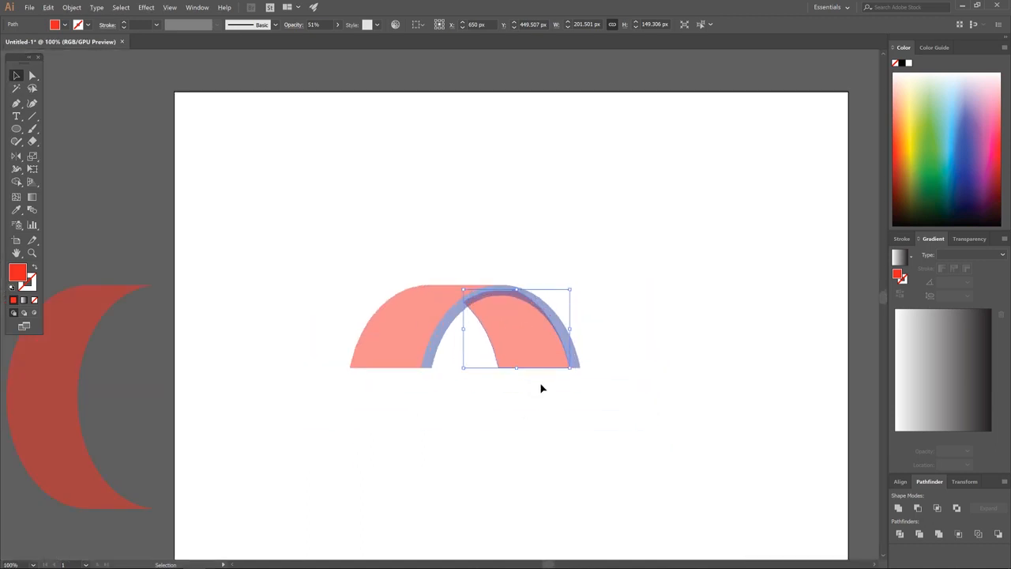
drag(538, 412, 558, 377)
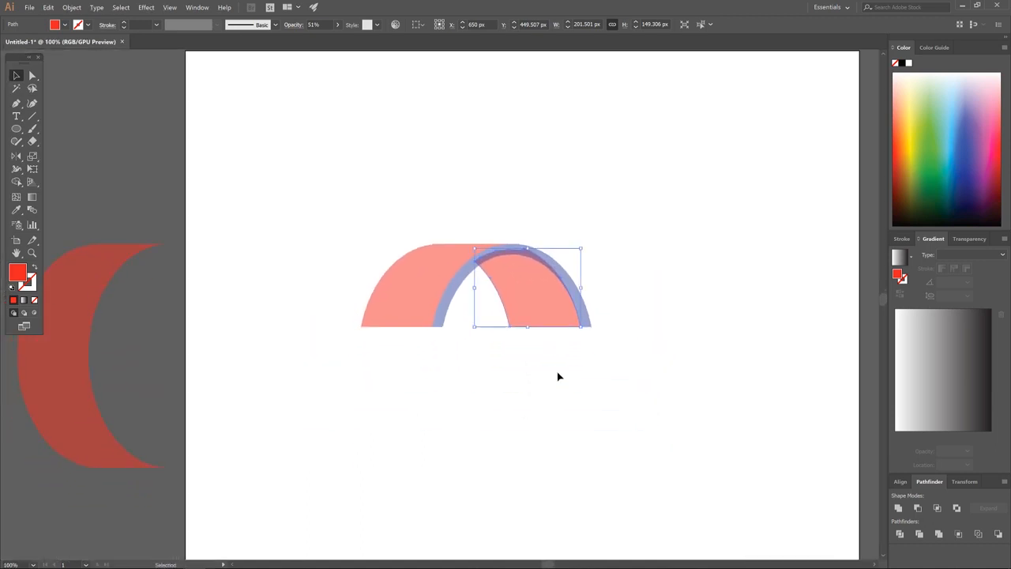
drag(708, 422, 301, 155)
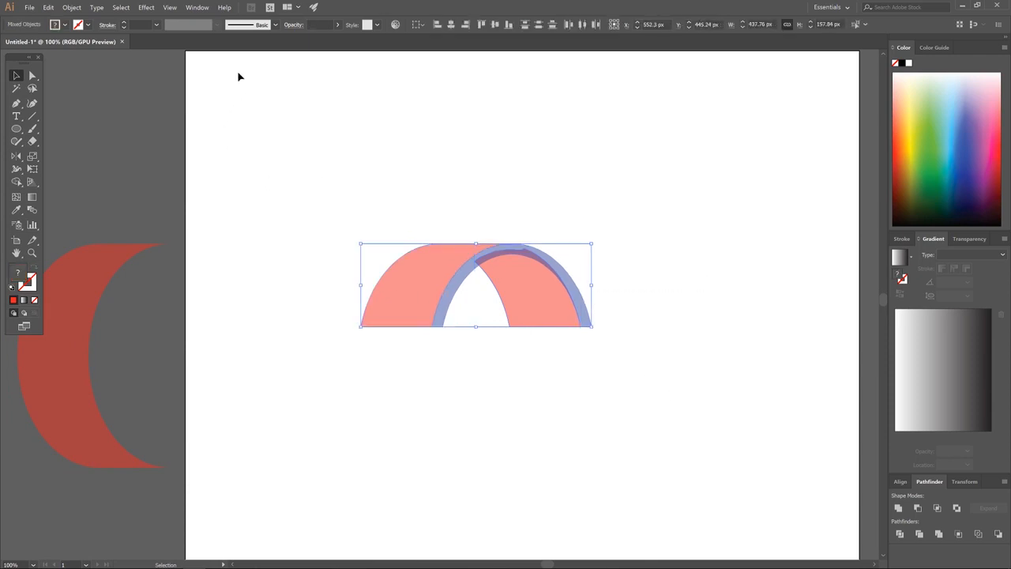
click(337, 26)
drag(318, 38, 334, 37)
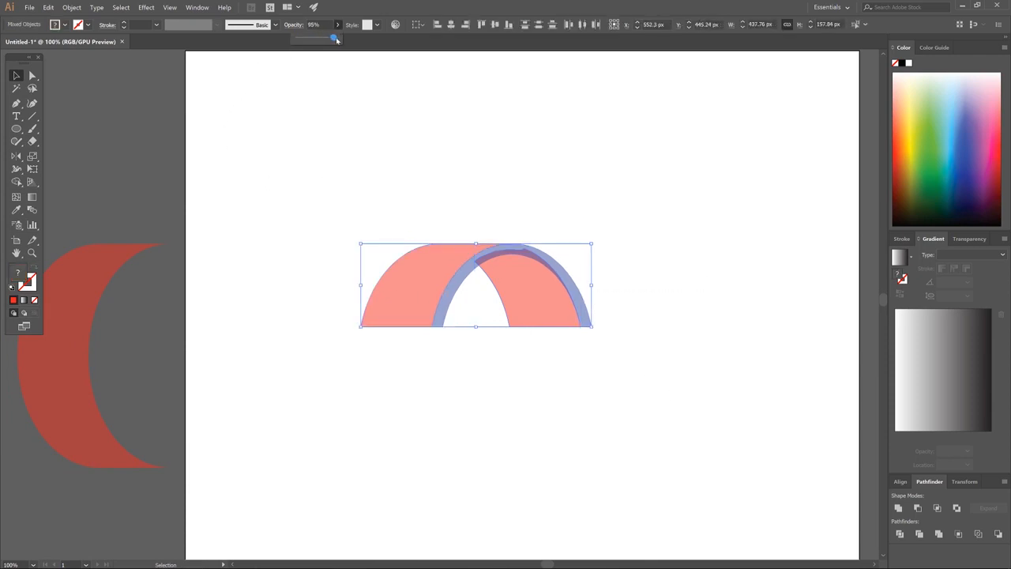
click(665, 249)
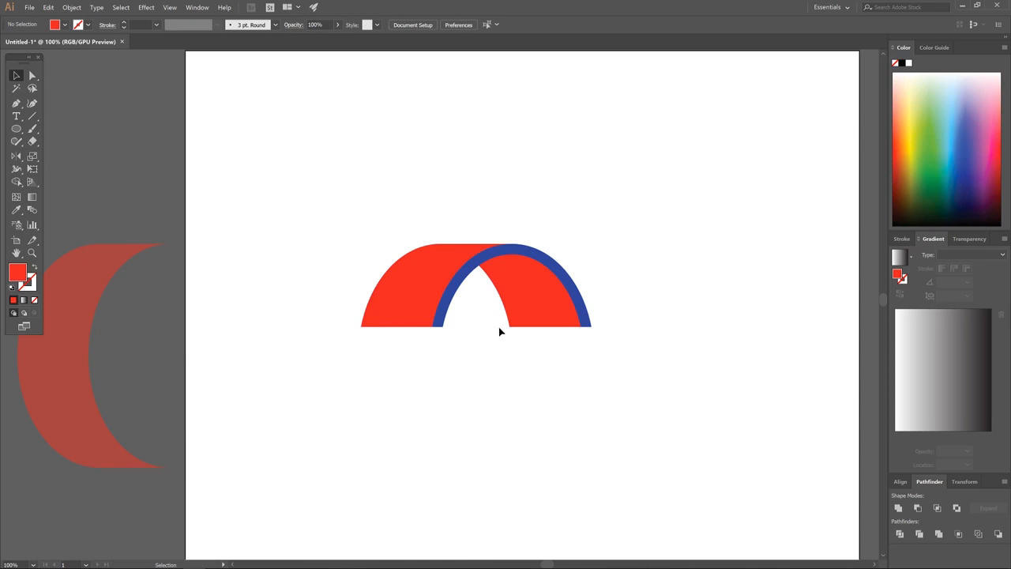
click(16, 128)
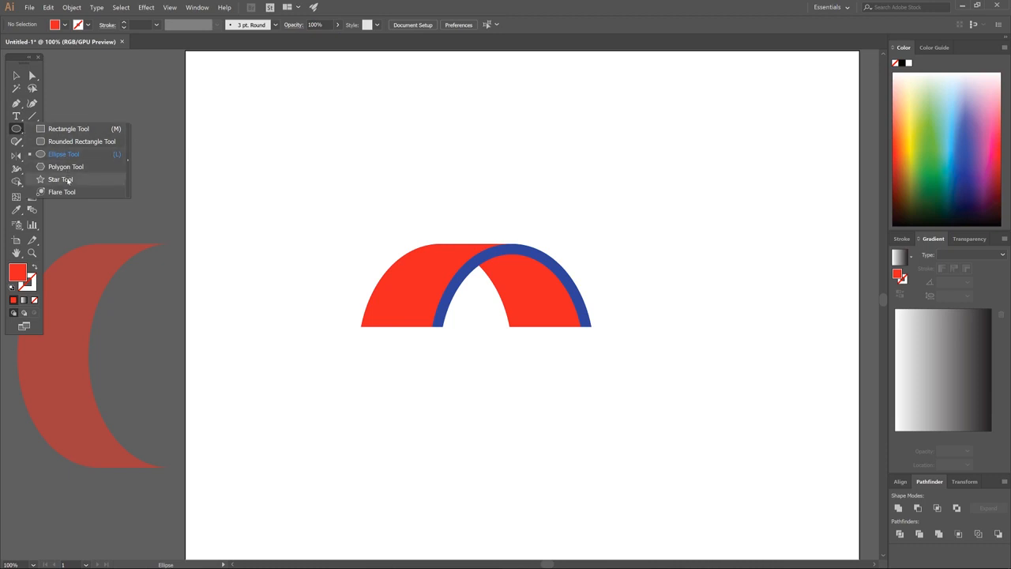
Draw a three-sided polygon and rotate it 180° so it points downward.
click(67, 166)
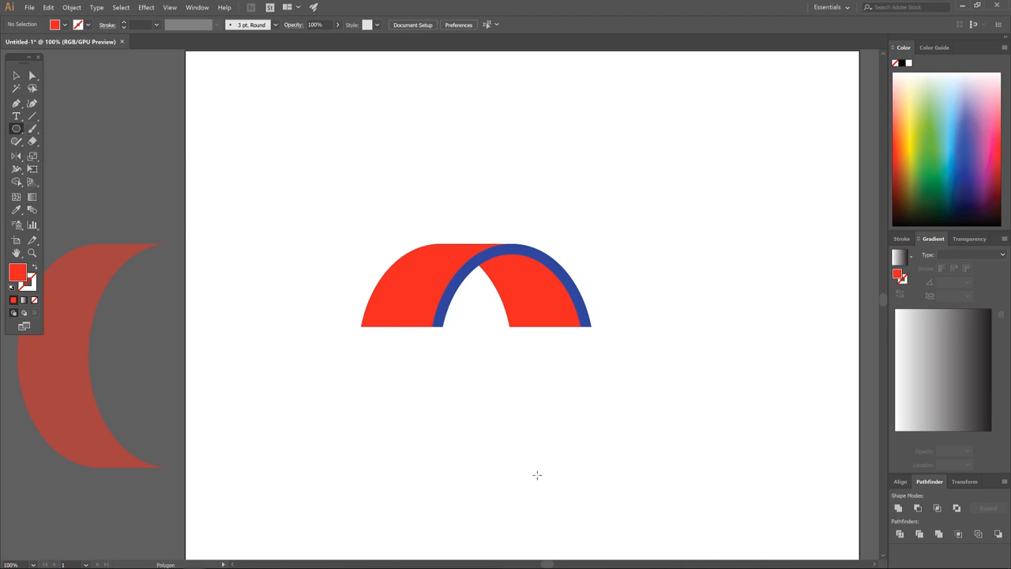
drag(595, 167, 657, 198)
key(Down)
key(Down)
key(Down)
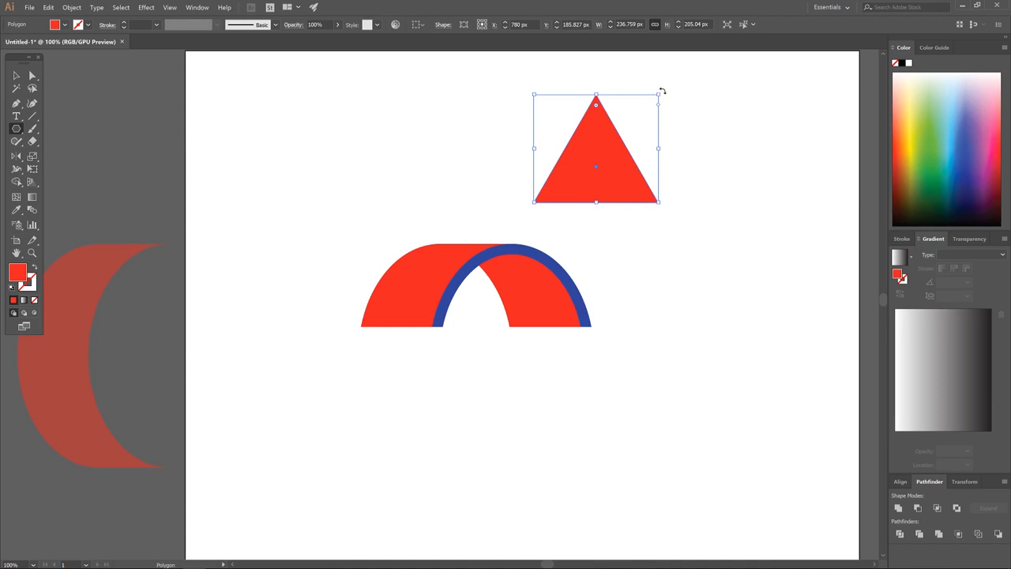
drag(661, 92, 572, 229)
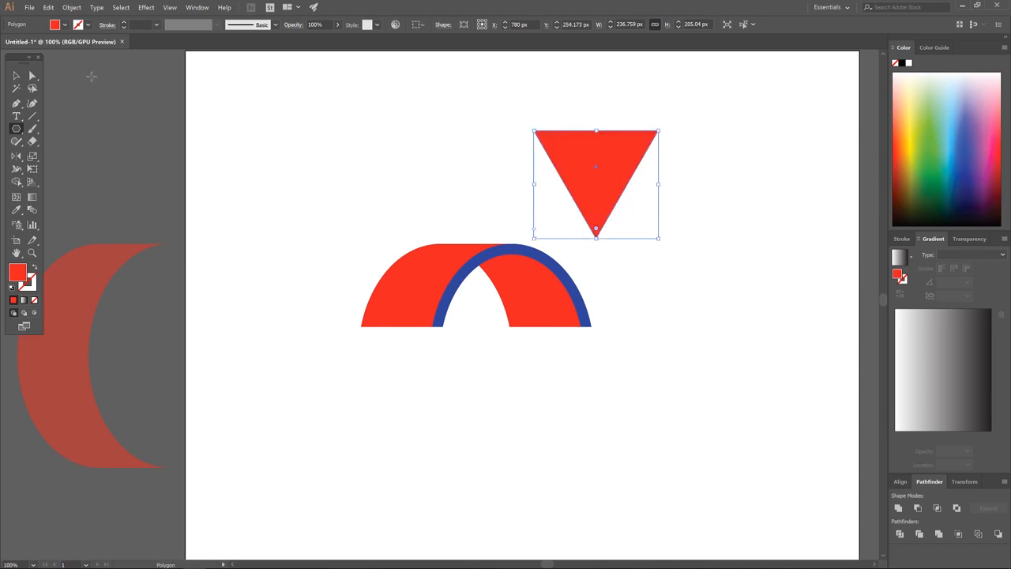
Shorten the triangle and snap it under the arch's left end as an arrowhead.
key(v)
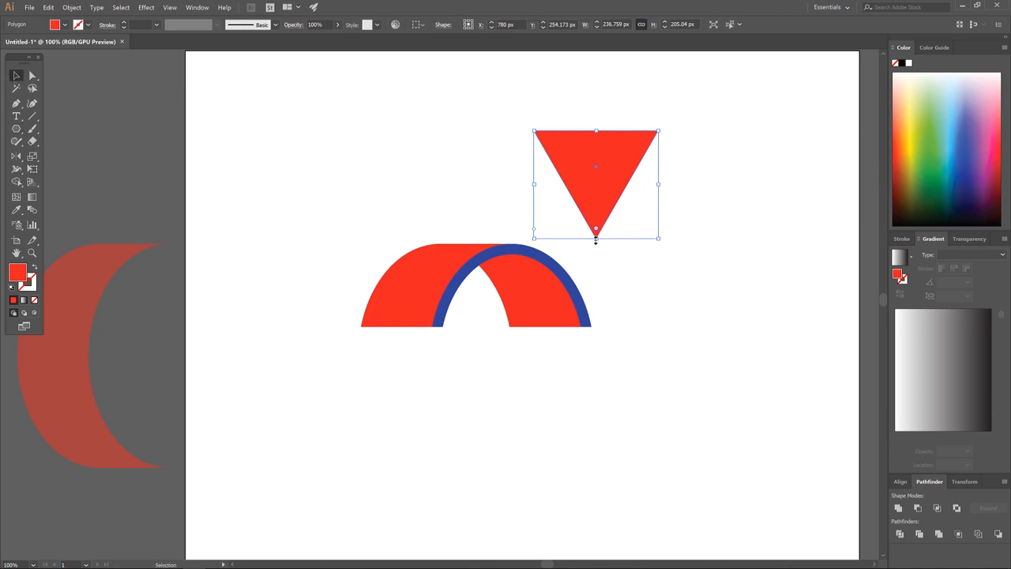
drag(596, 240, 598, 190)
drag(605, 140, 475, 367)
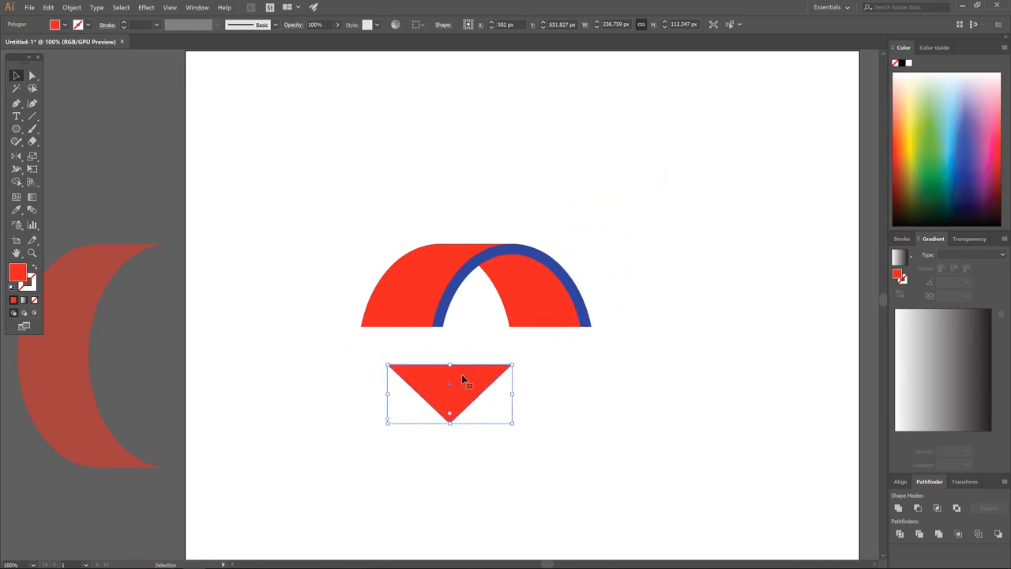
key(a)
drag(389, 370, 361, 331)
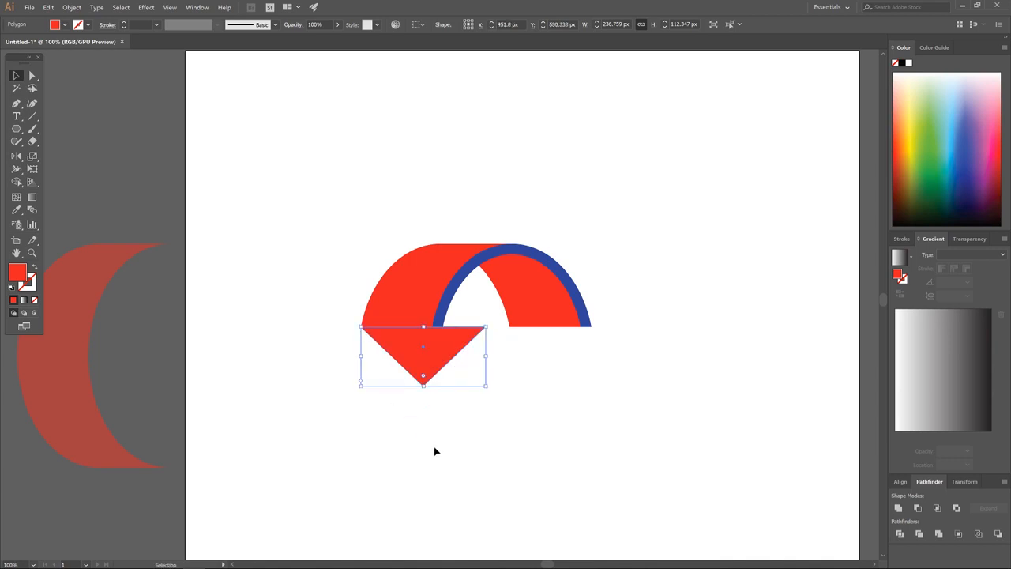
drag(456, 346, 433, 345)
click(545, 398)
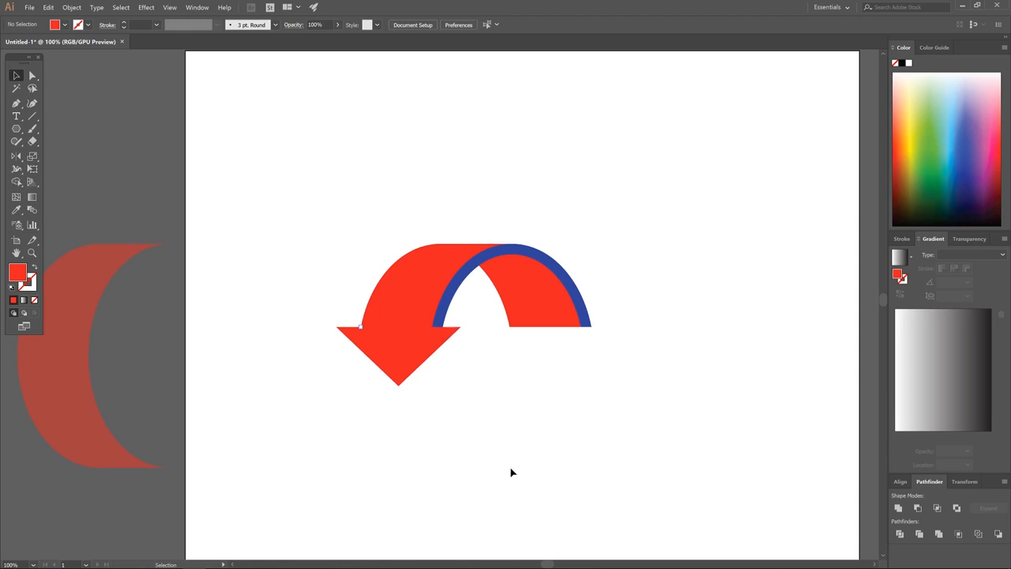
Copy the arrowhead slightly to the right as a blue triangle behind the red one, then zoom in.
click(420, 363)
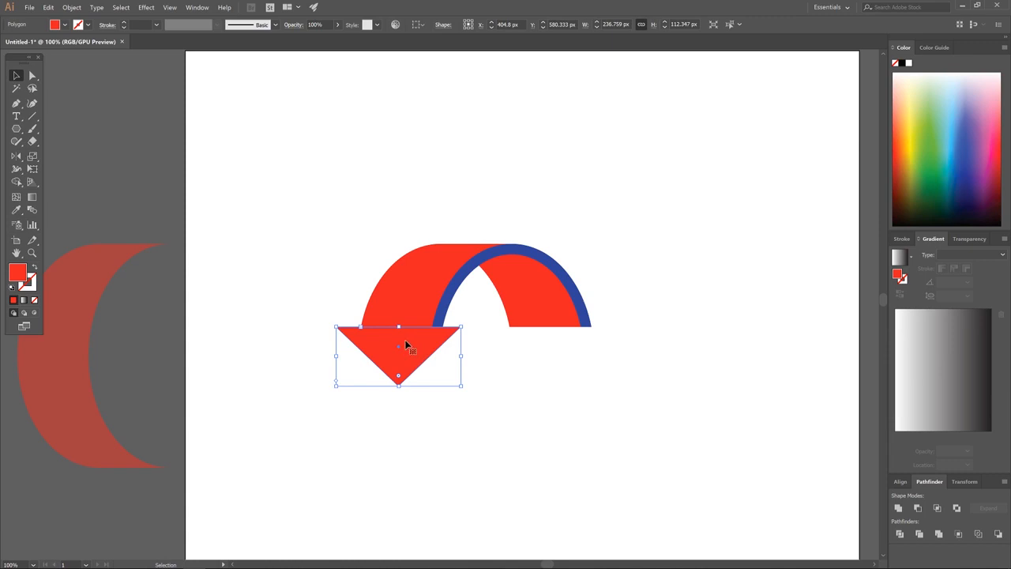
mouse_move(412, 349)
mouse_down()
mouse_move(462, 343)
mouse_move(425, 341)
mouse_up()
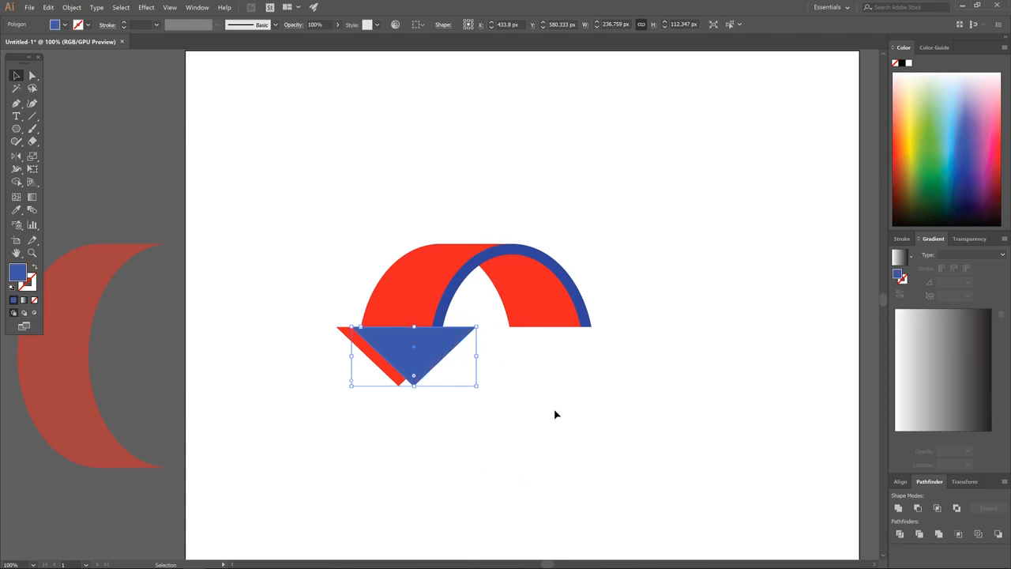
key(ctrl)
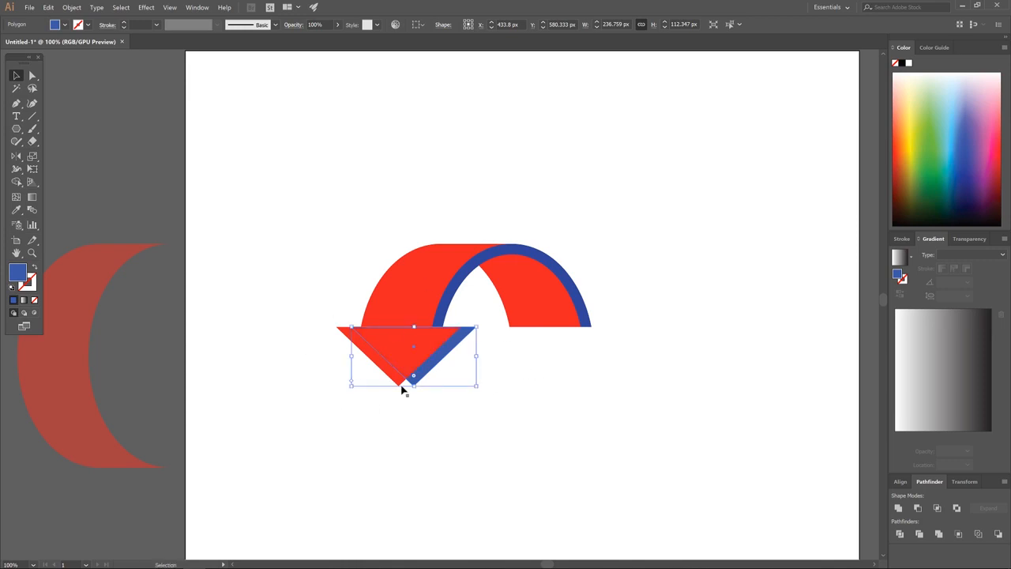
key(ctrl+plus)
key(ctrl+plus)
key(ctrl+plus)
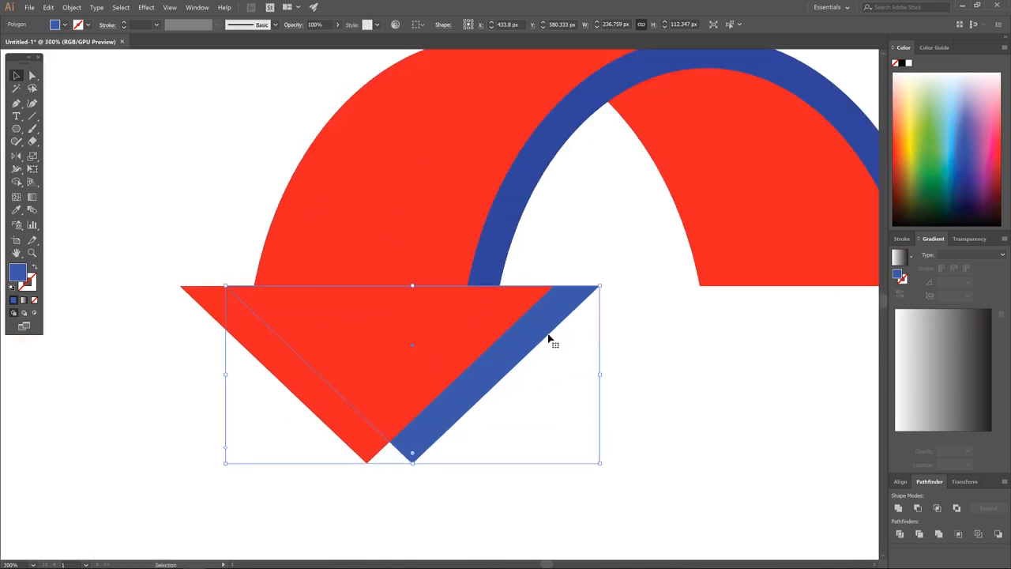
Nudge the blue copy left and draw a Pen filler shape over the arrowhead's tip.
drag(555, 329, 545, 329)
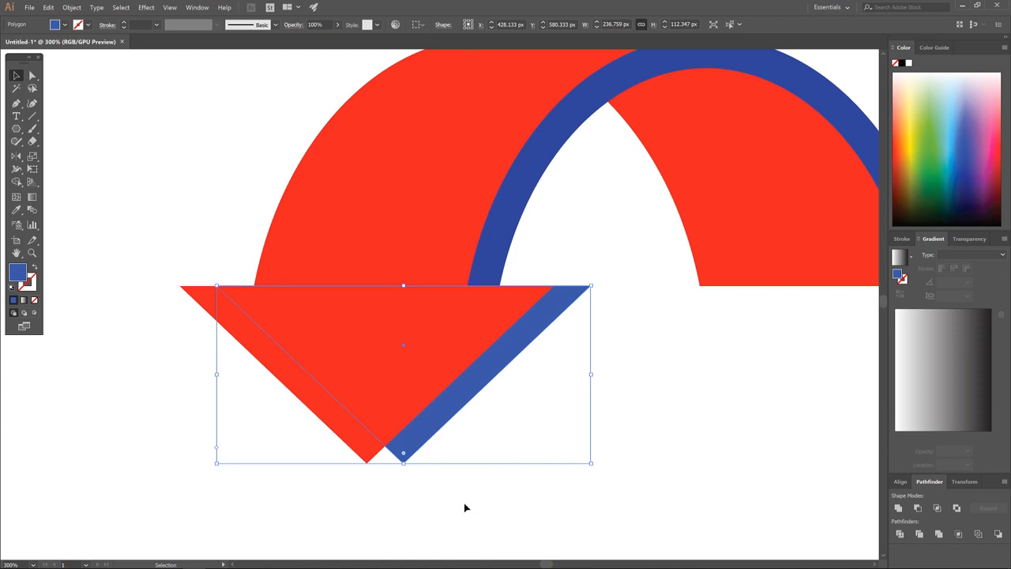
click(232, 201)
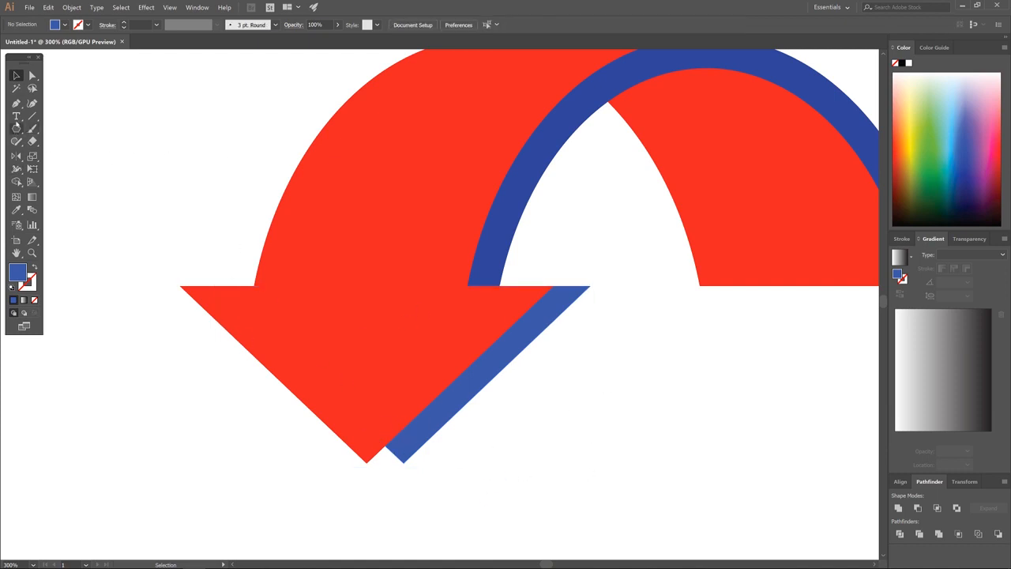
click(15, 103)
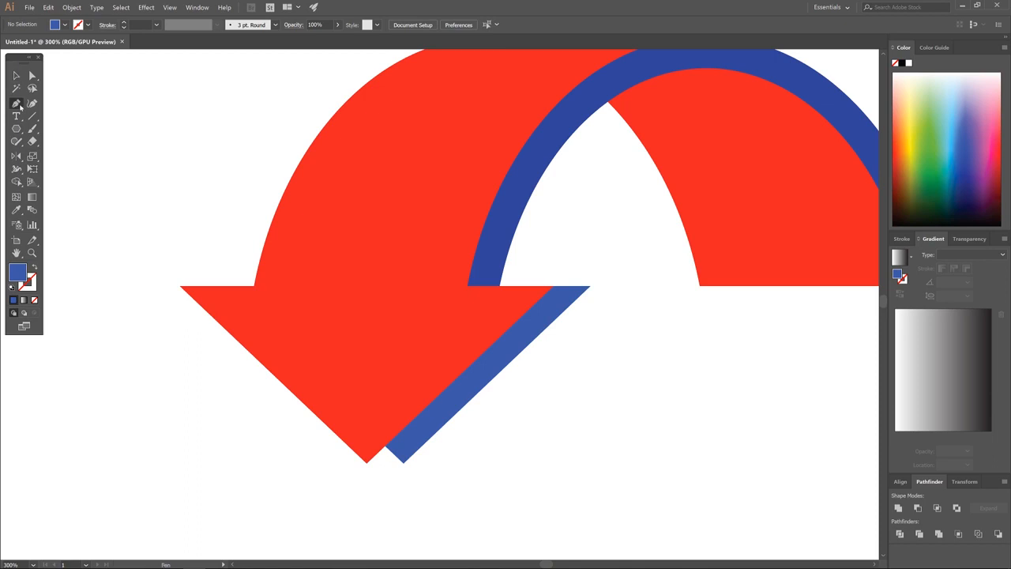
click(367, 465)
click(404, 465)
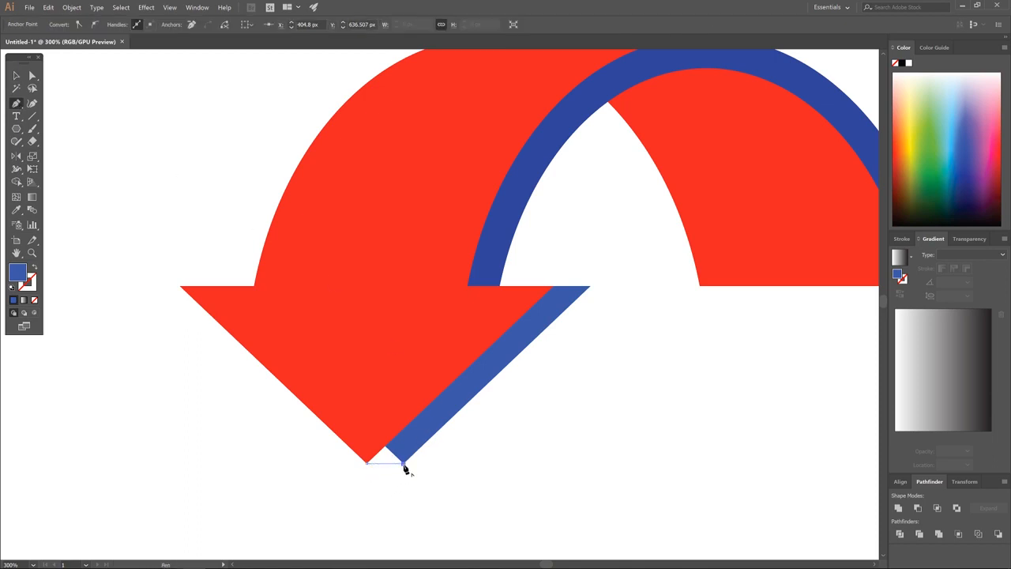
click(440, 395)
click(405, 365)
click(369, 366)
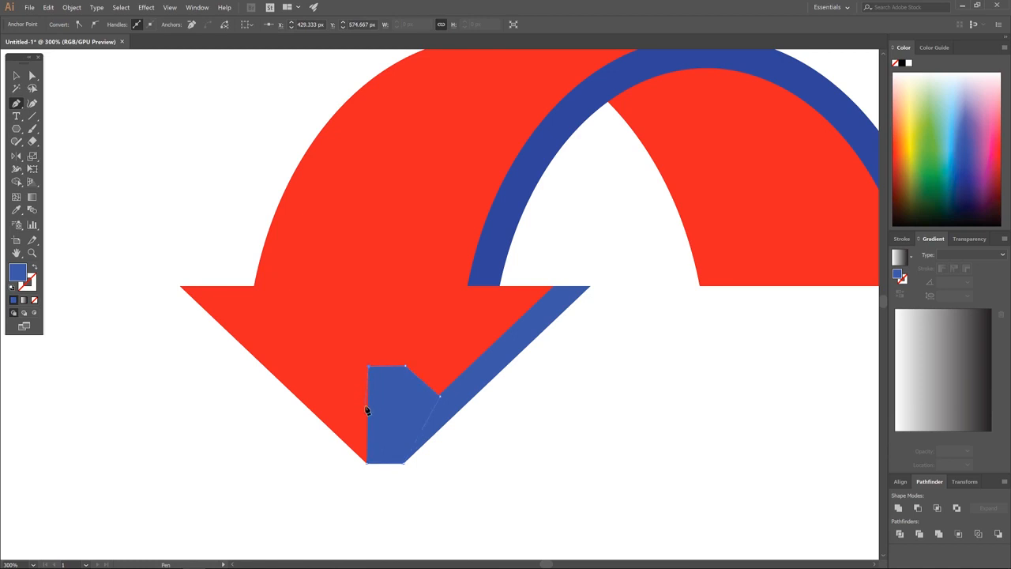
click(366, 406)
click(369, 463)
Unite the filler with the blue edge and send the merged shape behind the red arrowhead.
click(16, 75)
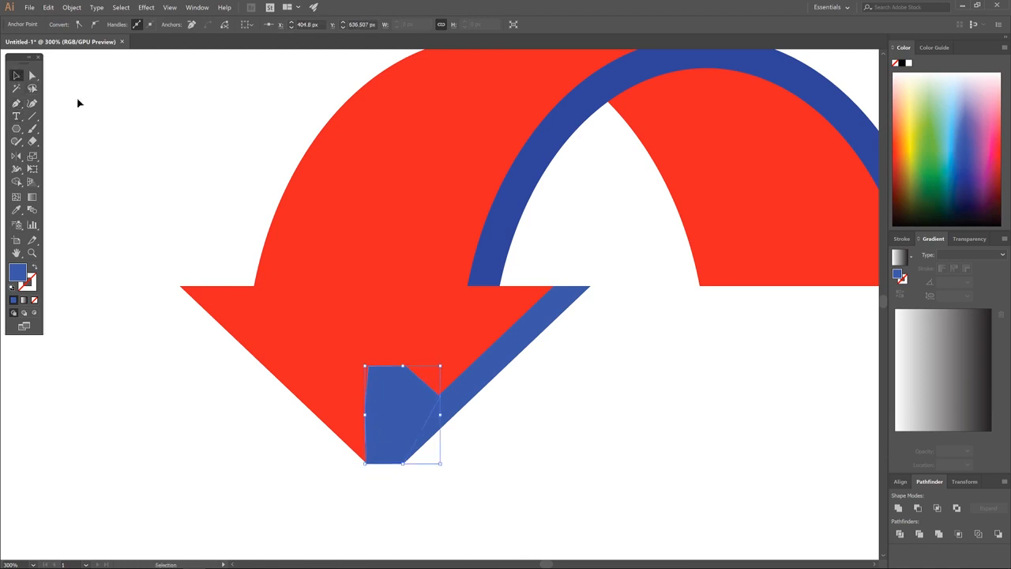
shift+click(553, 316)
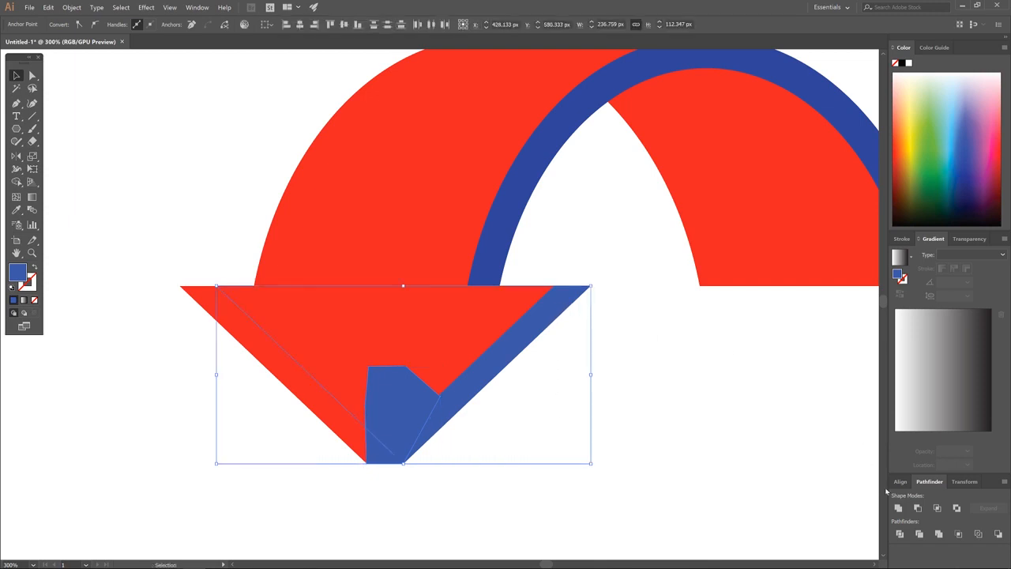
click(898, 508)
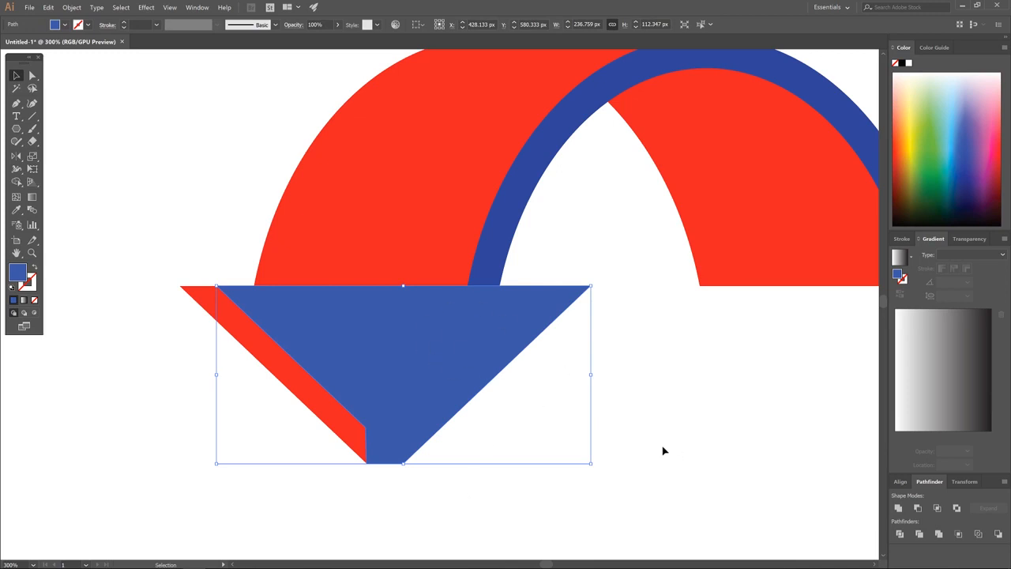
key(ctrl)
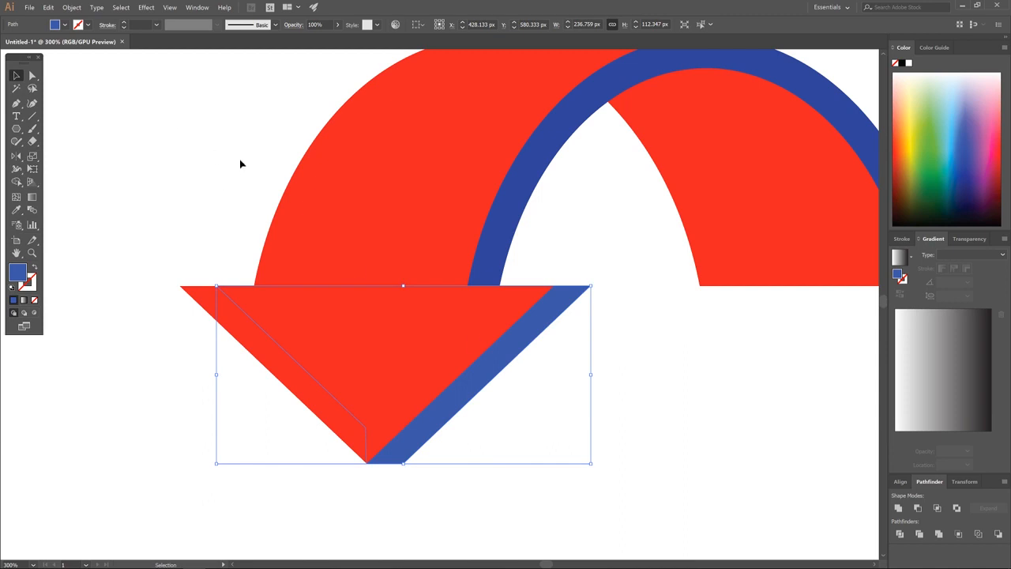
click(205, 147)
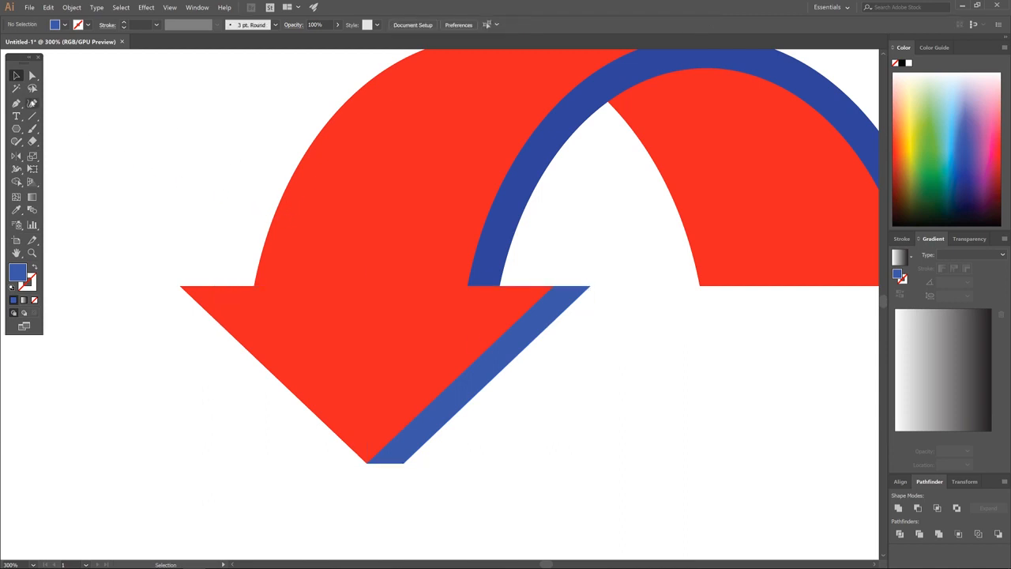
Draw a Pen shape covering the blue edge's protruding top corner.
click(15, 103)
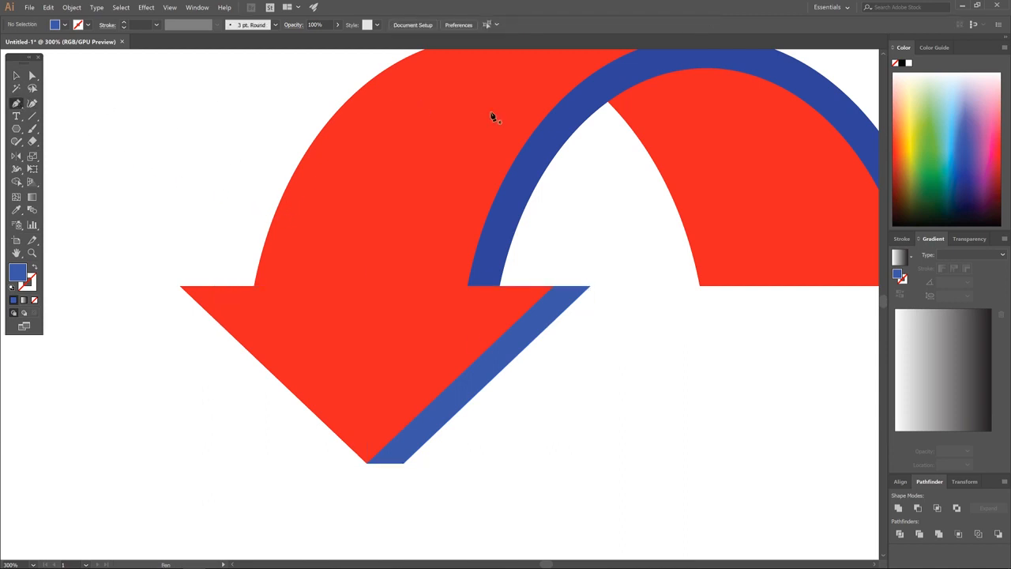
click(554, 287)
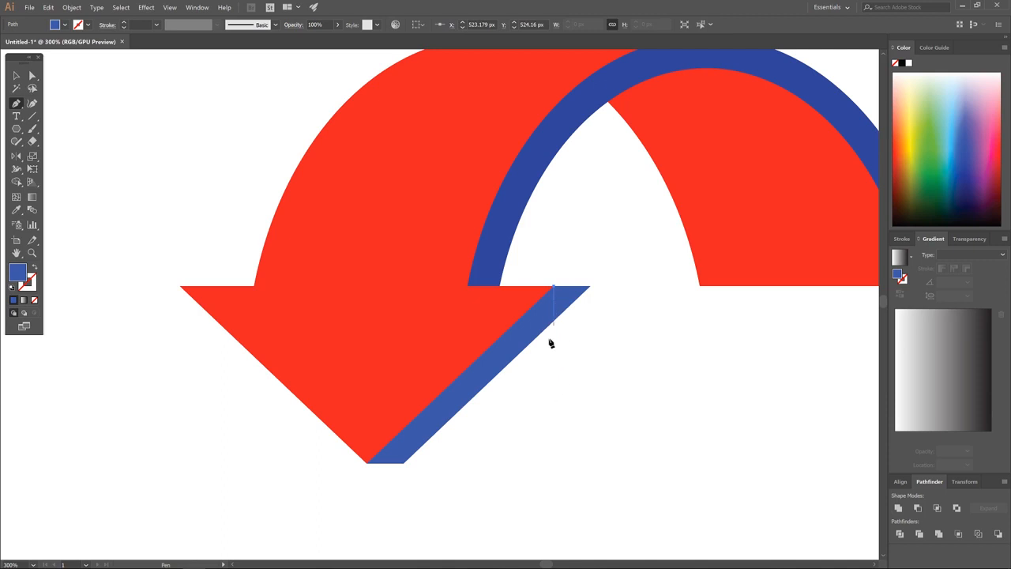
click(555, 339)
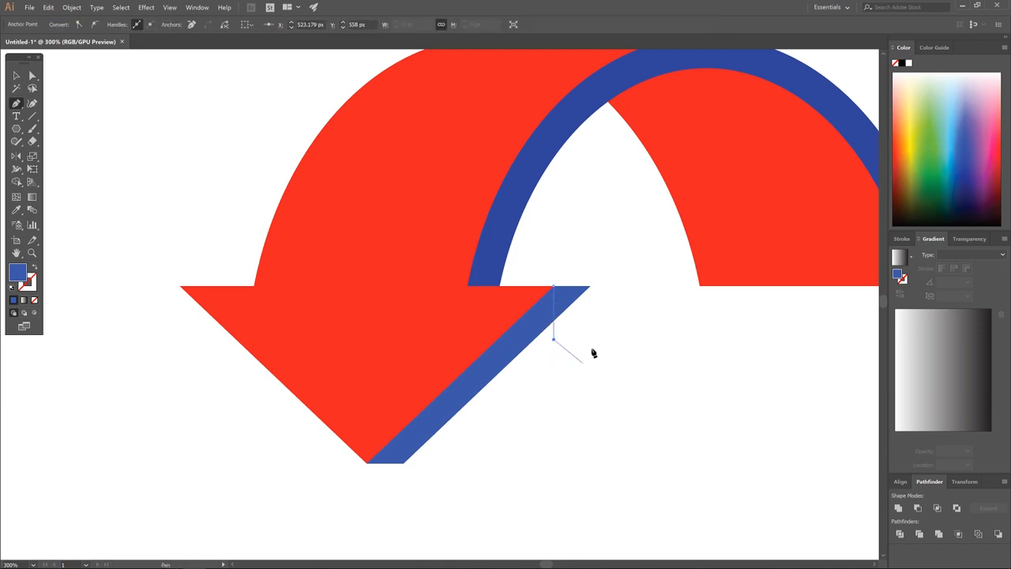
click(620, 339)
click(644, 270)
click(594, 234)
click(570, 237)
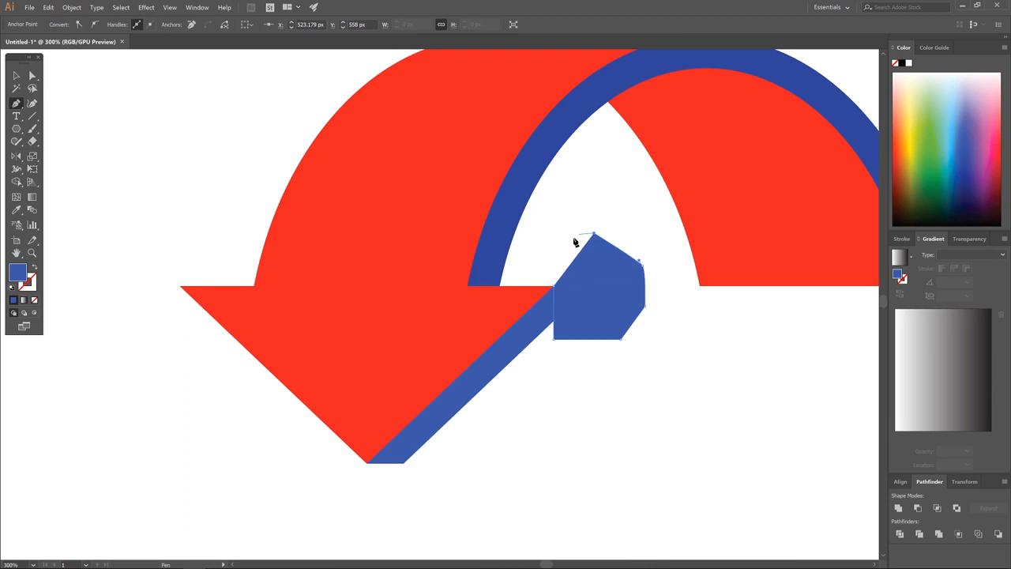
click(555, 287)
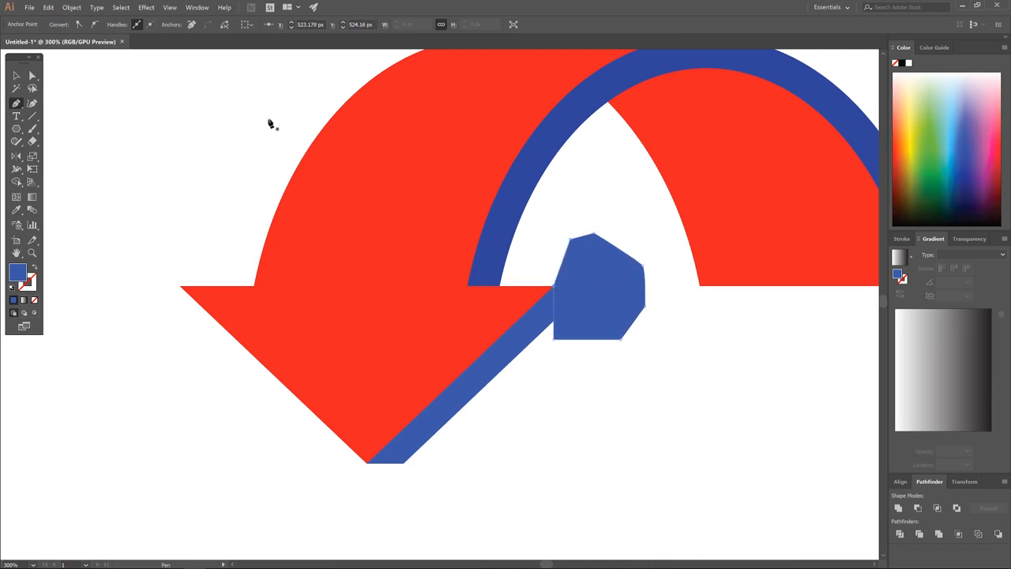
Subtract that shape from the blue edge with Minus Front and send the edge behind the arrowhead.
click(15, 74)
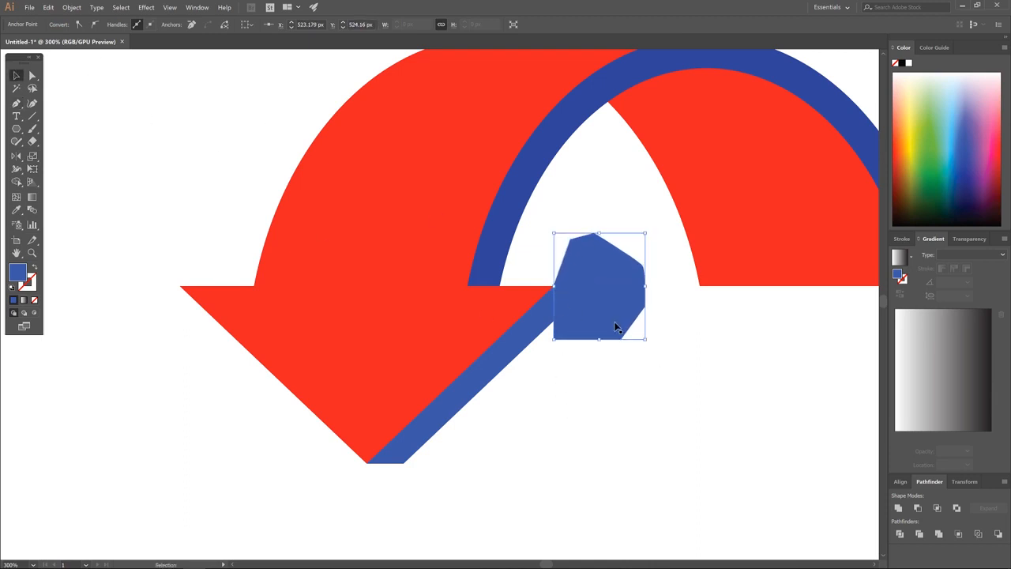
shift+click(527, 335)
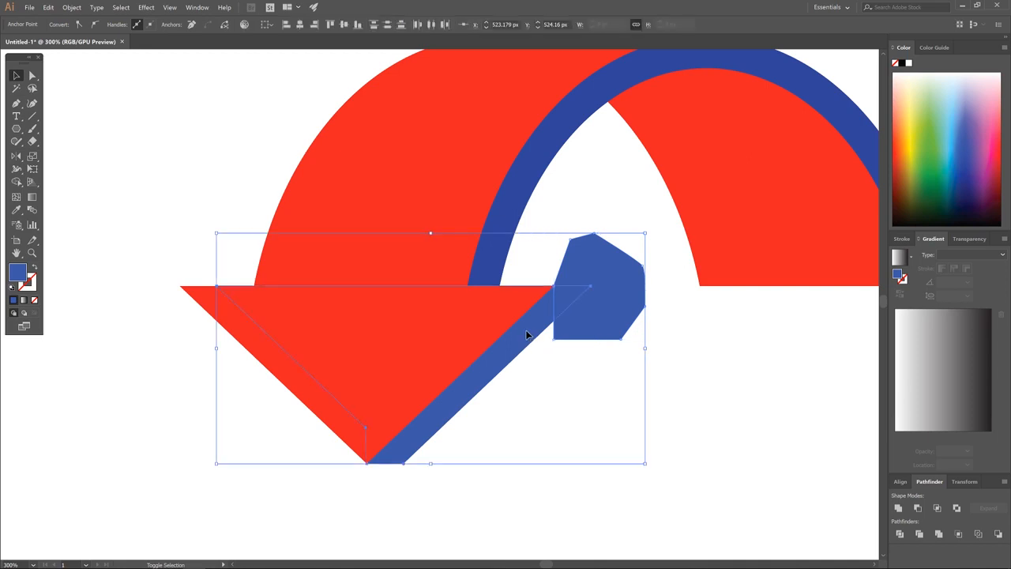
click(917, 507)
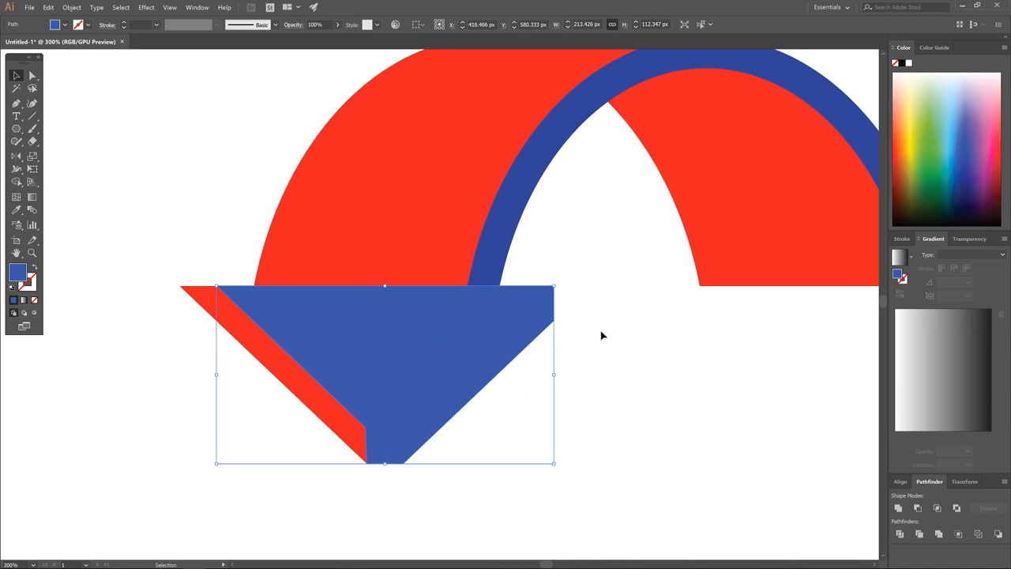
key(ctrl)
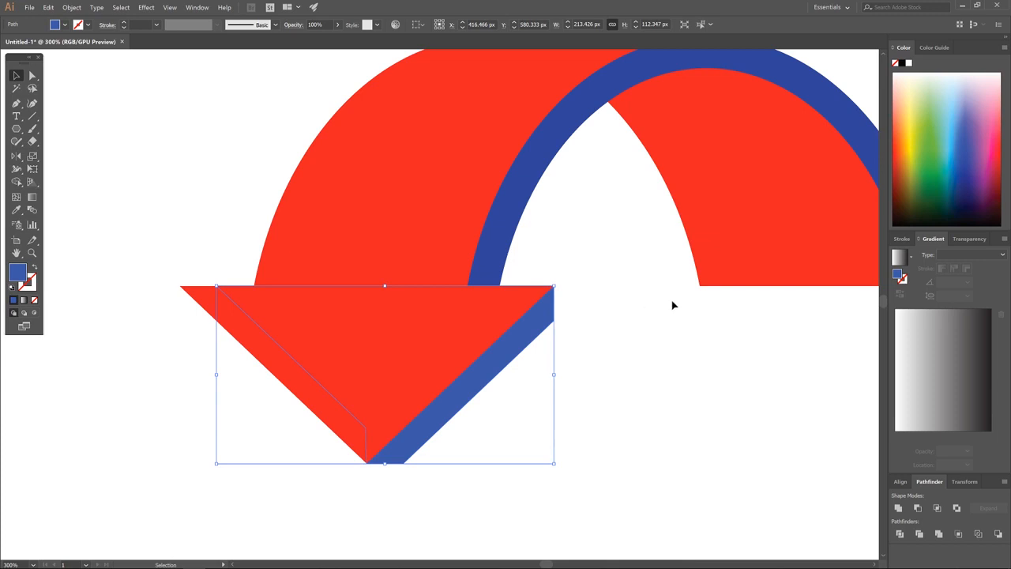
Draw a Pen polygon covering the lower-right end of the blue arc.
key(space)
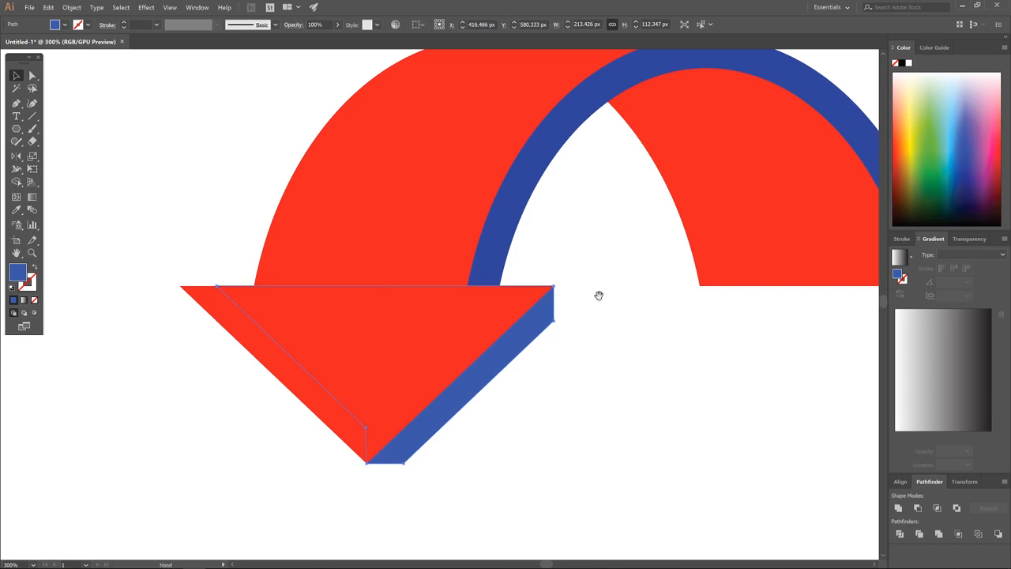
drag(747, 306, 623, 322)
drag(750, 323, 649, 330)
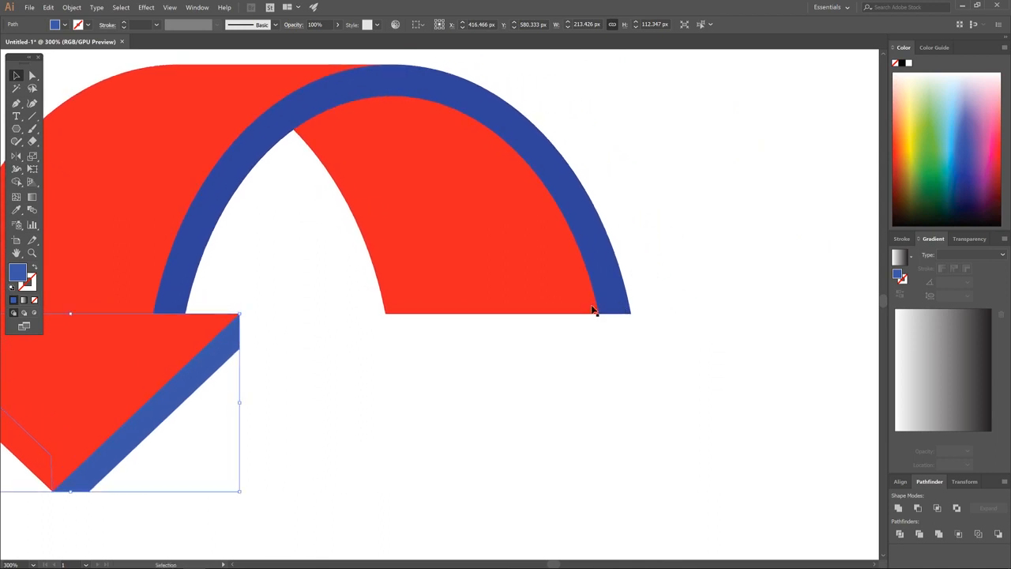
click(685, 263)
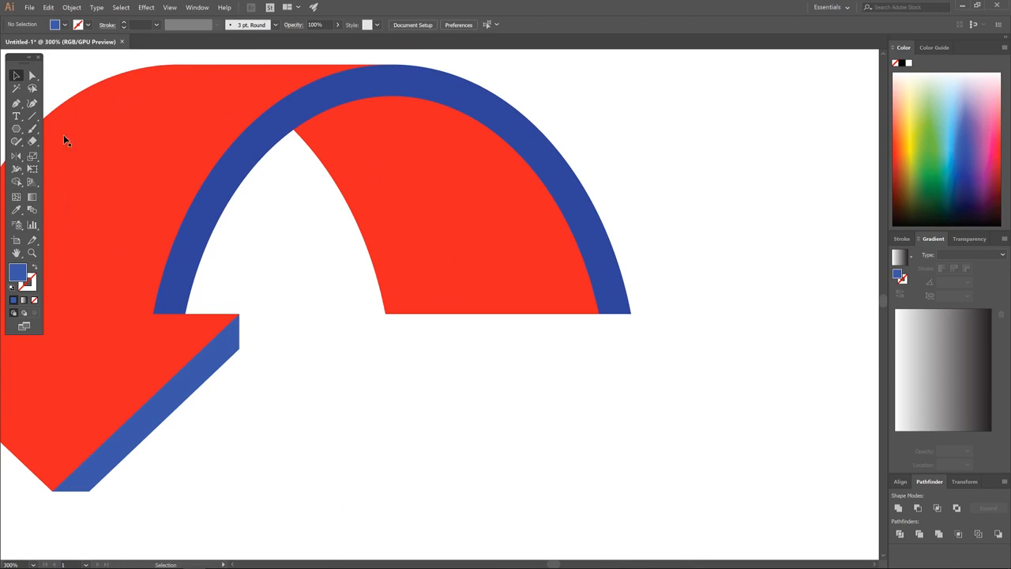
click(16, 103)
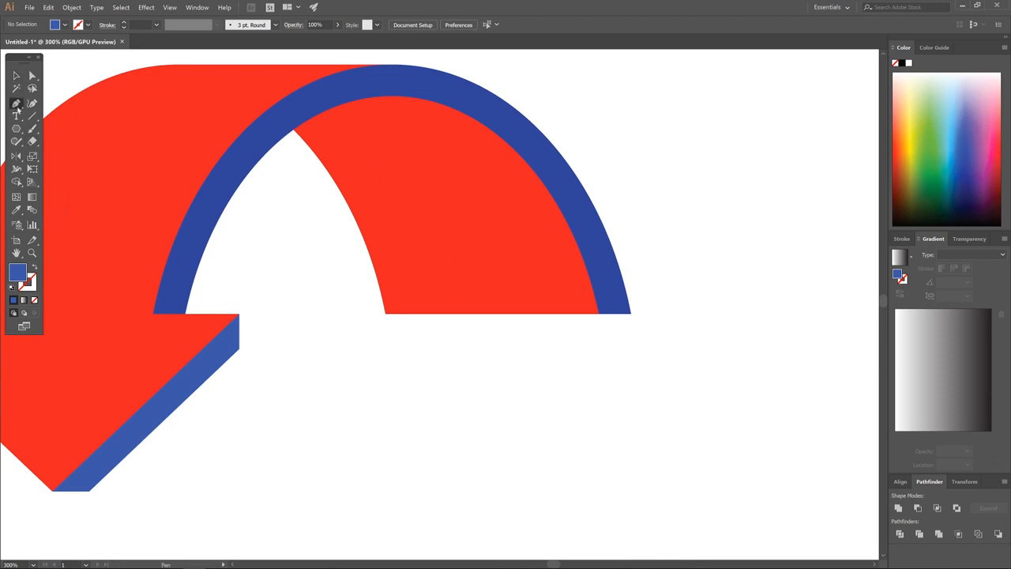
click(599, 313)
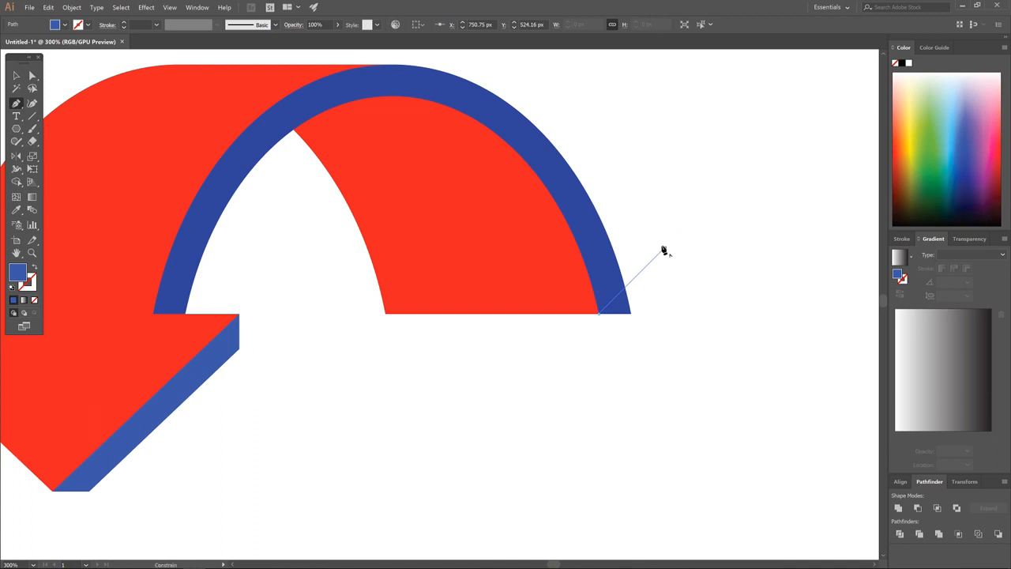
click(663, 250)
click(718, 271)
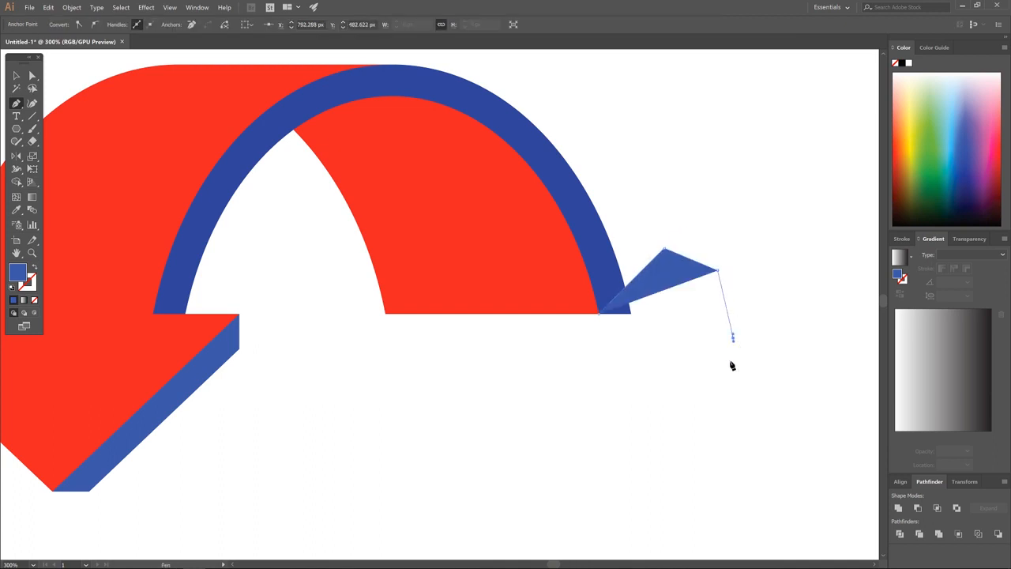
click(732, 337)
click(720, 389)
click(648, 422)
click(567, 378)
click(574, 341)
click(598, 314)
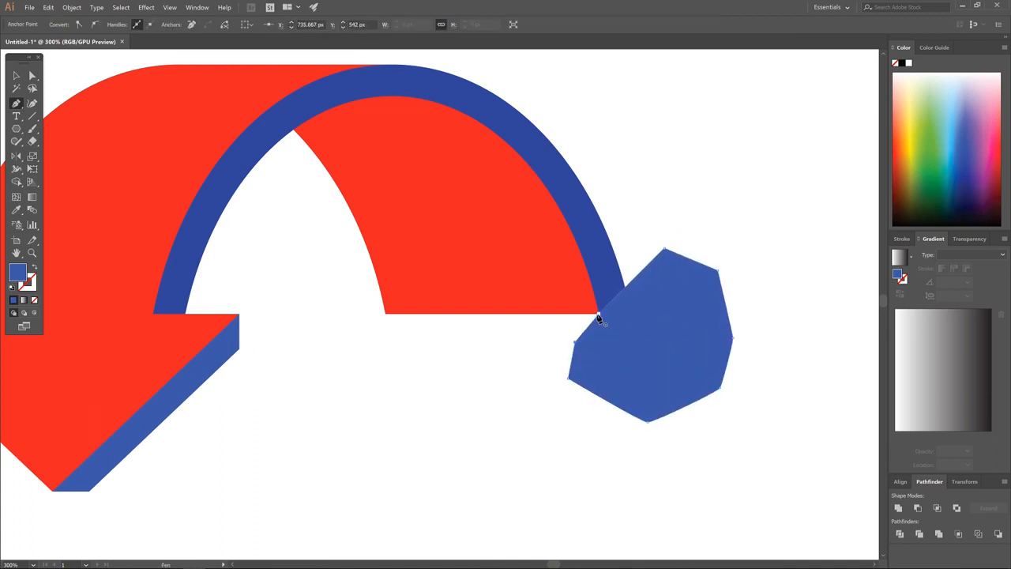
Select the polygon with the blue arc and apply Minus Front to cut the arc's end diagonally.
click(17, 75)
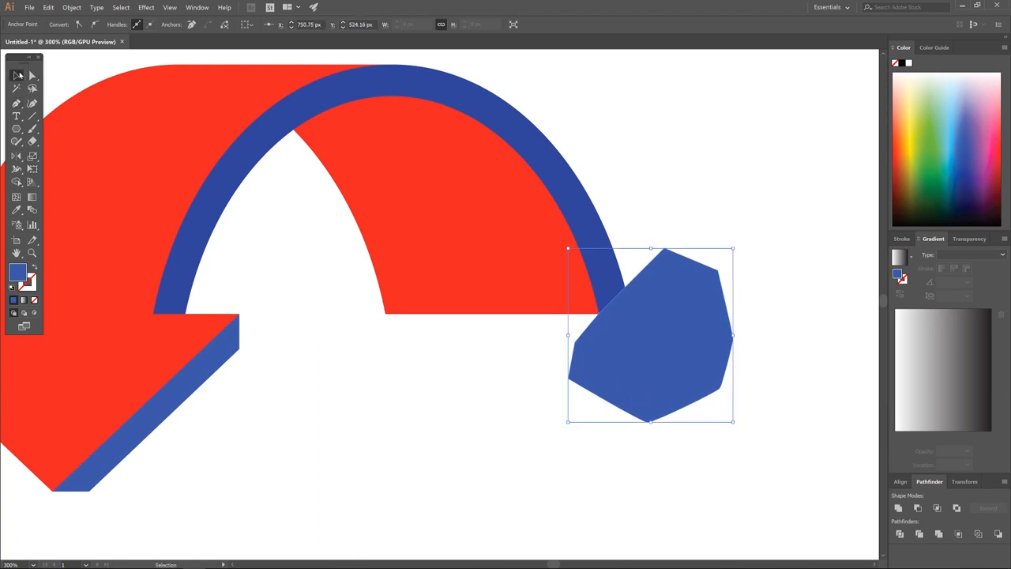
shift+click(589, 215)
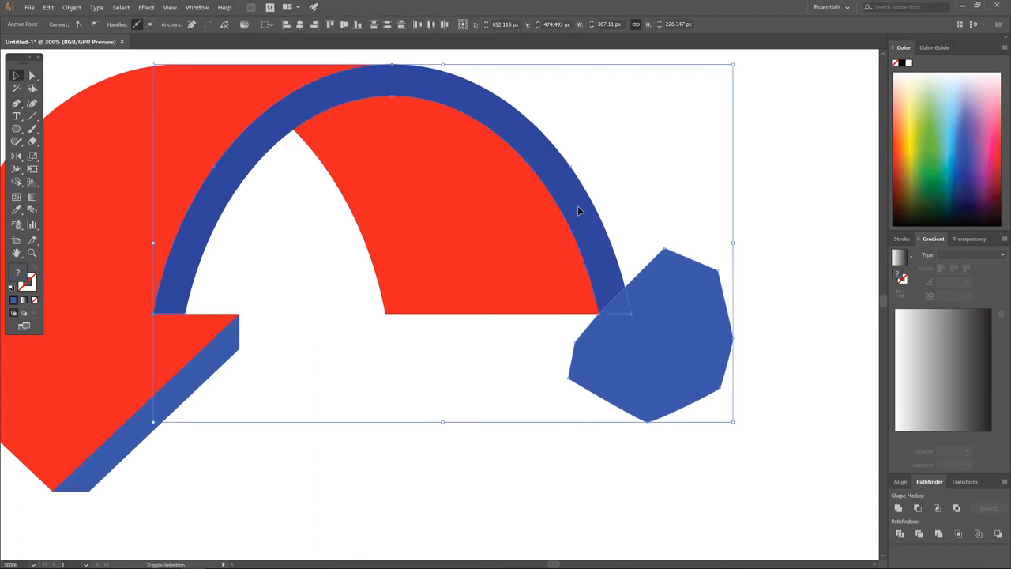
click(915, 508)
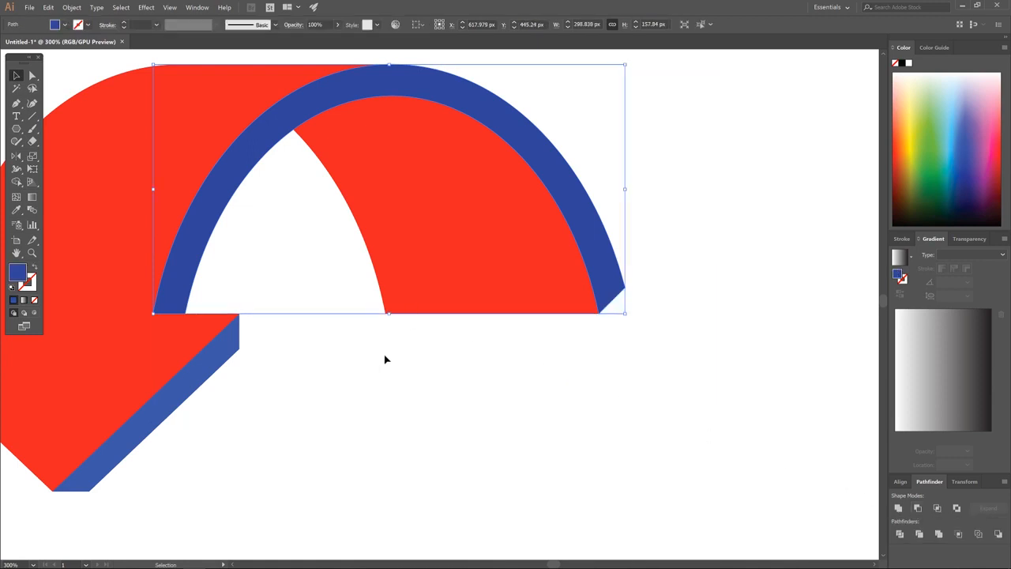
drag(340, 356, 476, 356)
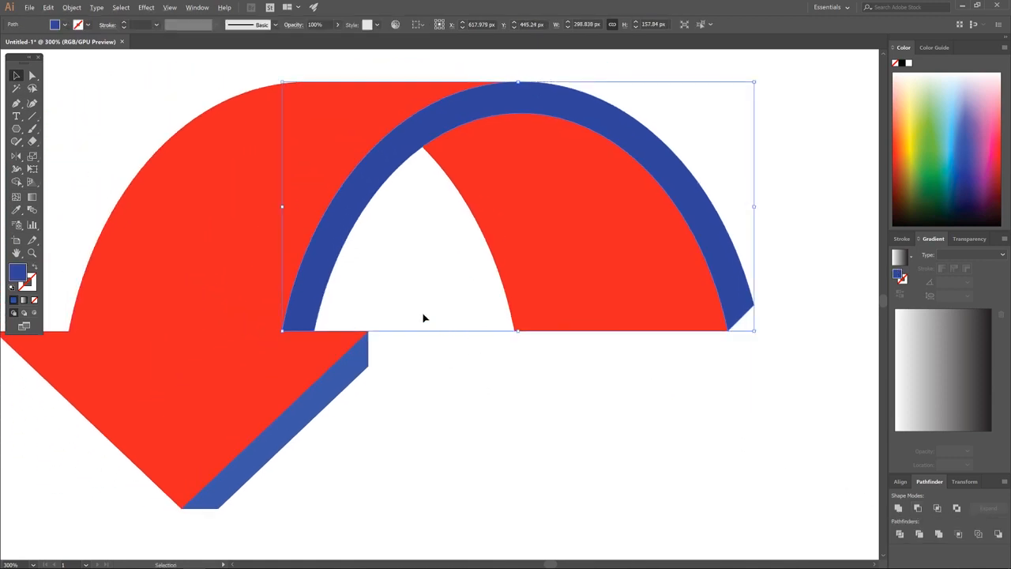
scroll(422, 317, down, 3)
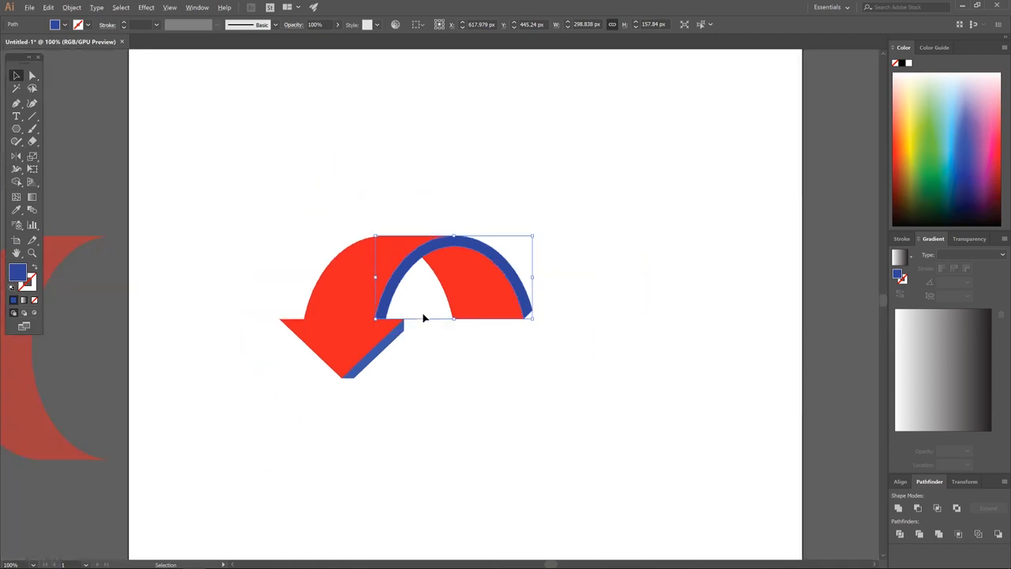
Recolour the translucent crescent beside the artboard green.
drag(420, 347, 474, 307)
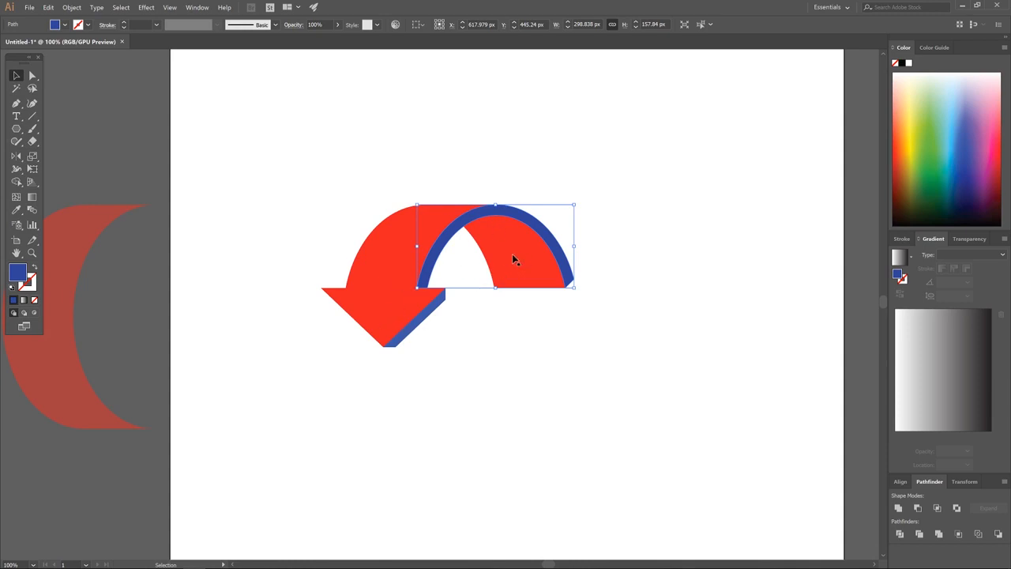
click(102, 211)
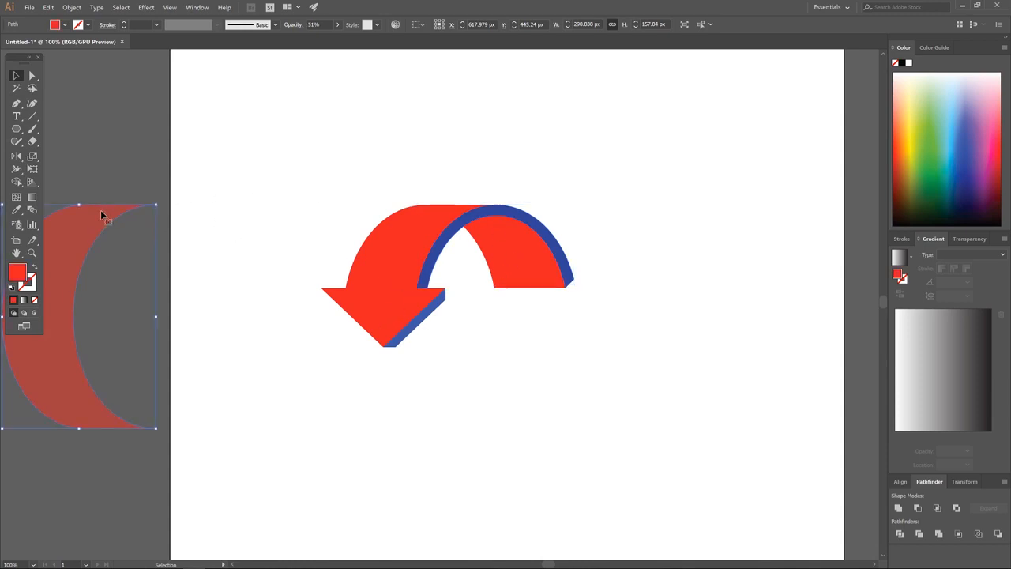
drag(124, 221, 199, 221)
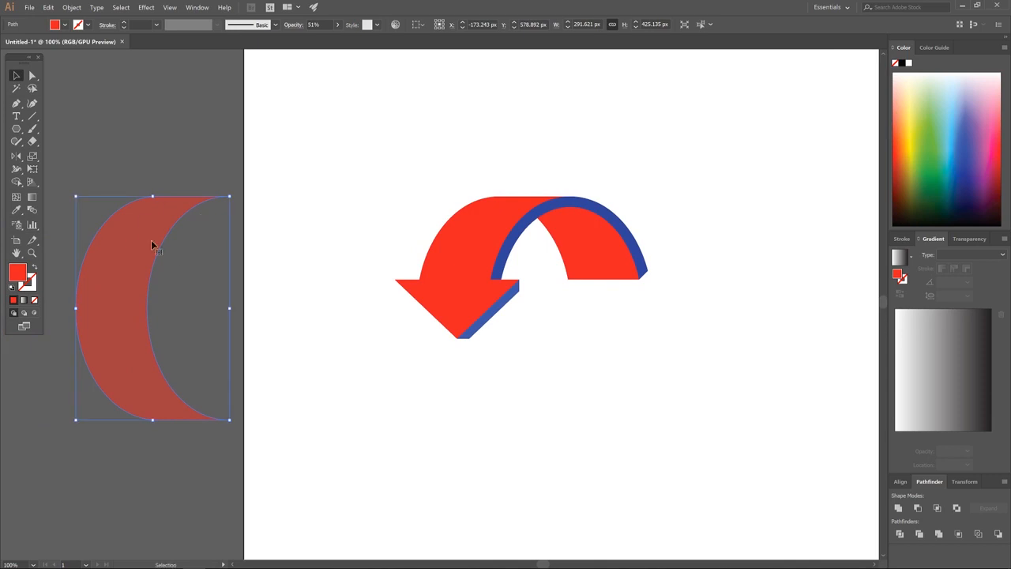
drag(945, 139, 924, 175)
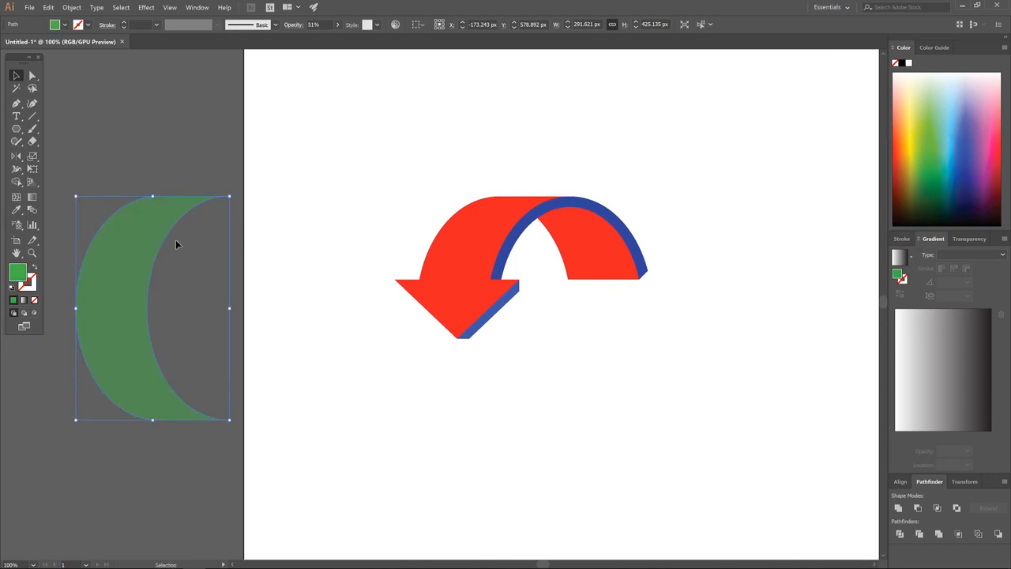
Lay the green crescent over the red arrow, its edge snapped to the arrowhead's lower corner.
key(ctrl)
drag(161, 230, 517, 258)
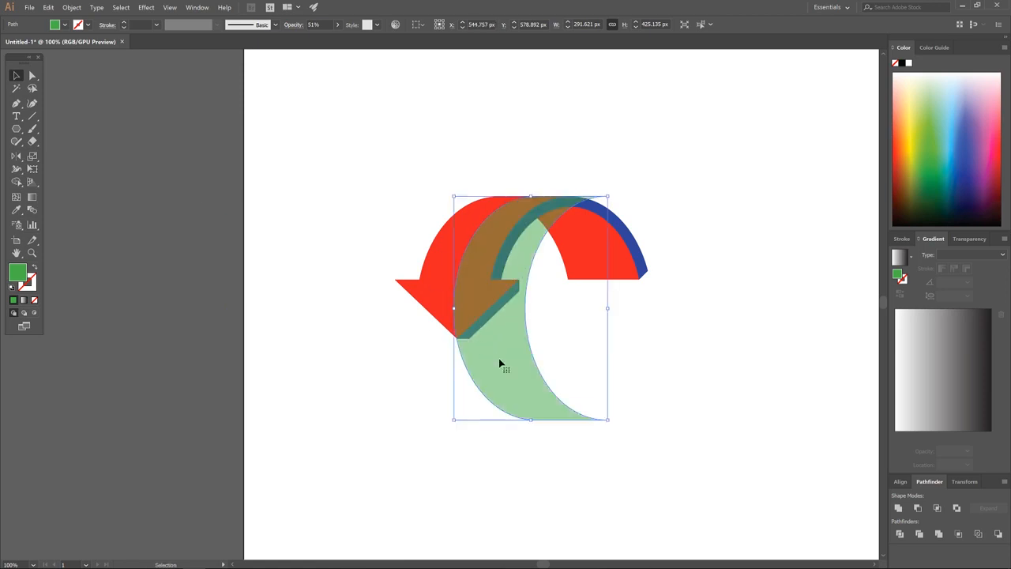
scroll(497, 357, up, 6)
scroll(451, 364, up, 3)
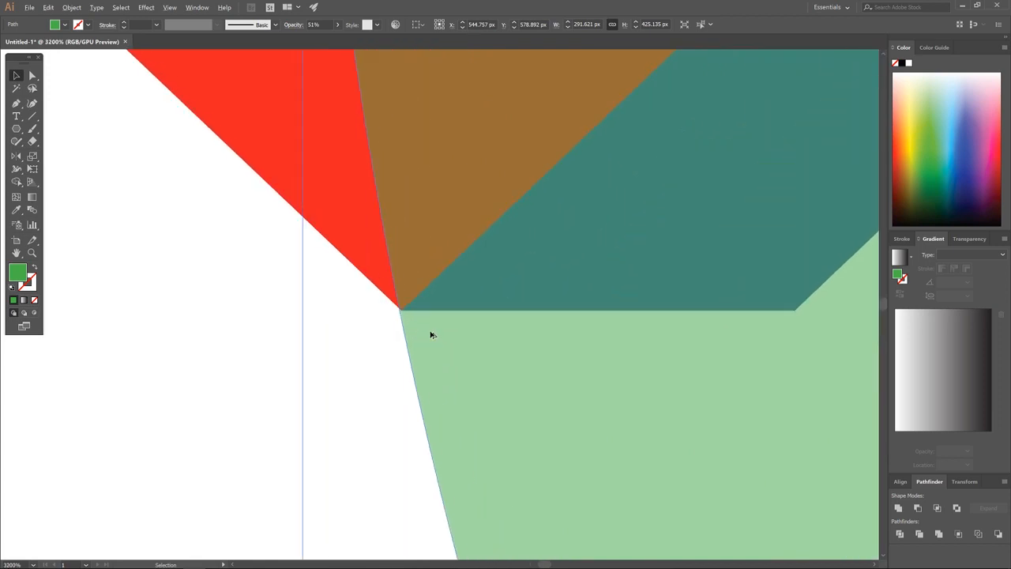
scroll(429, 334, up, 3)
scroll(411, 320, up, 4)
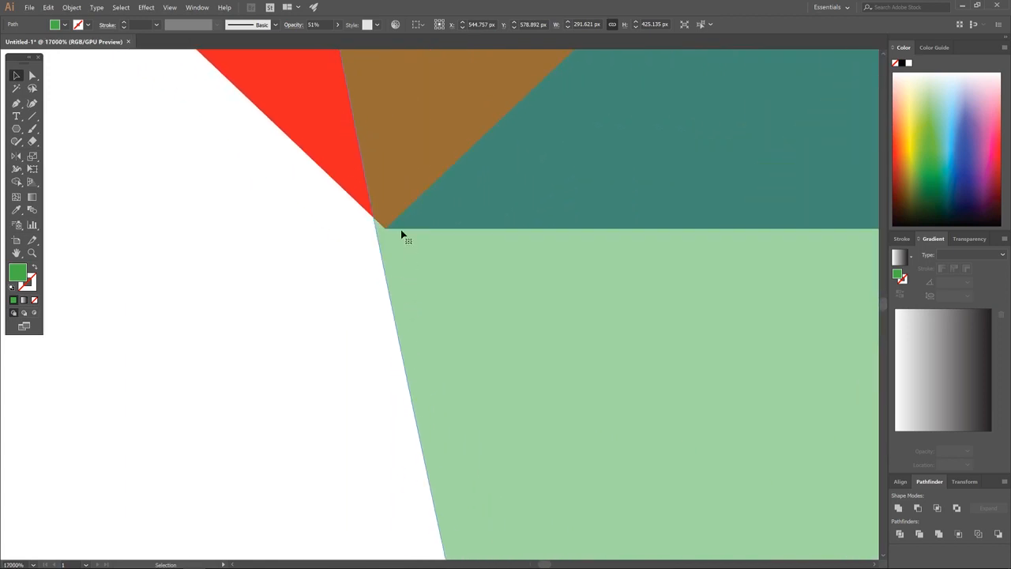
drag(389, 264, 402, 258)
scroll(446, 261, down, 10)
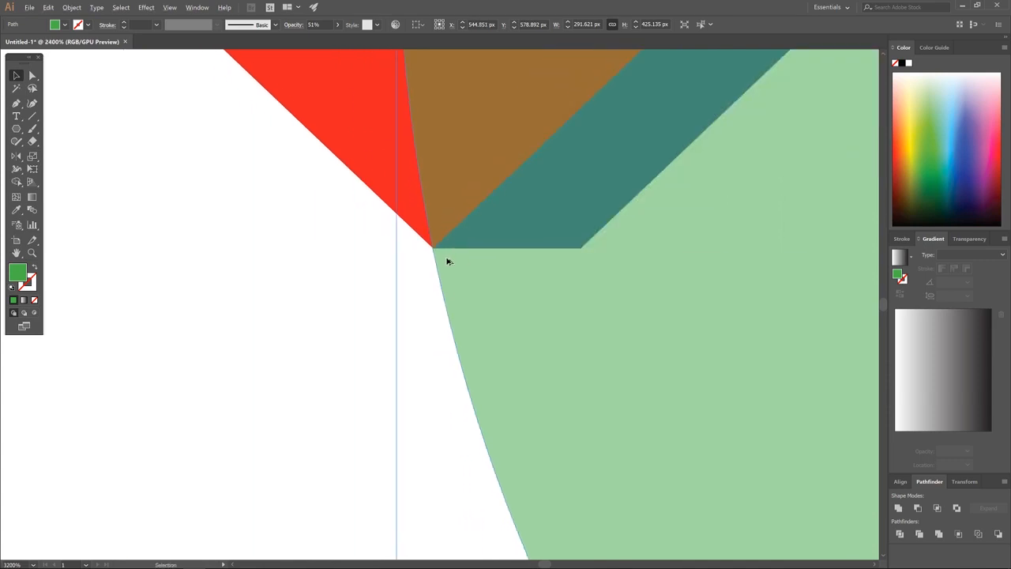
scroll(525, 131, up, 5)
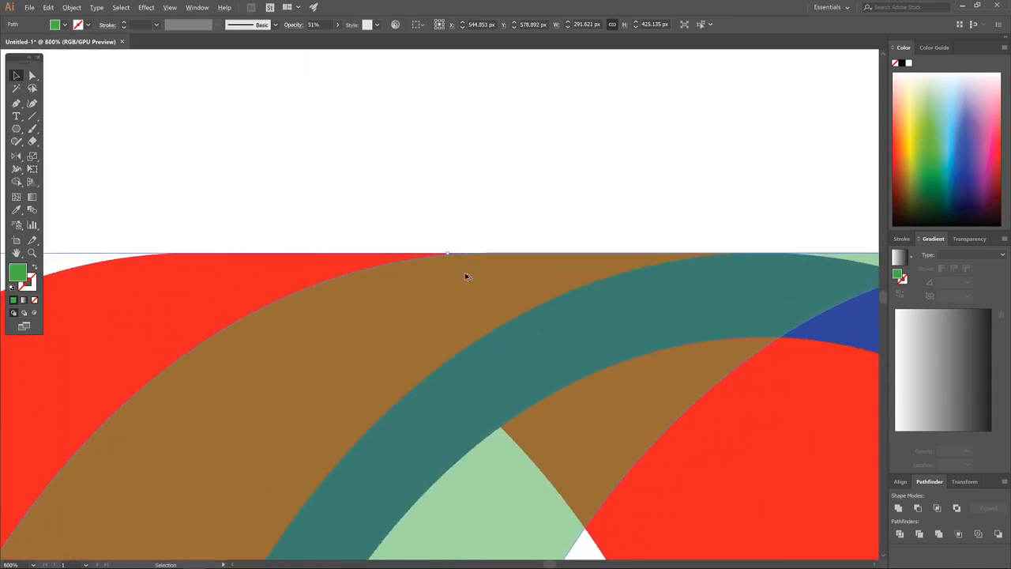
scroll(583, 253, down, 6)
scroll(581, 272, up, 1)
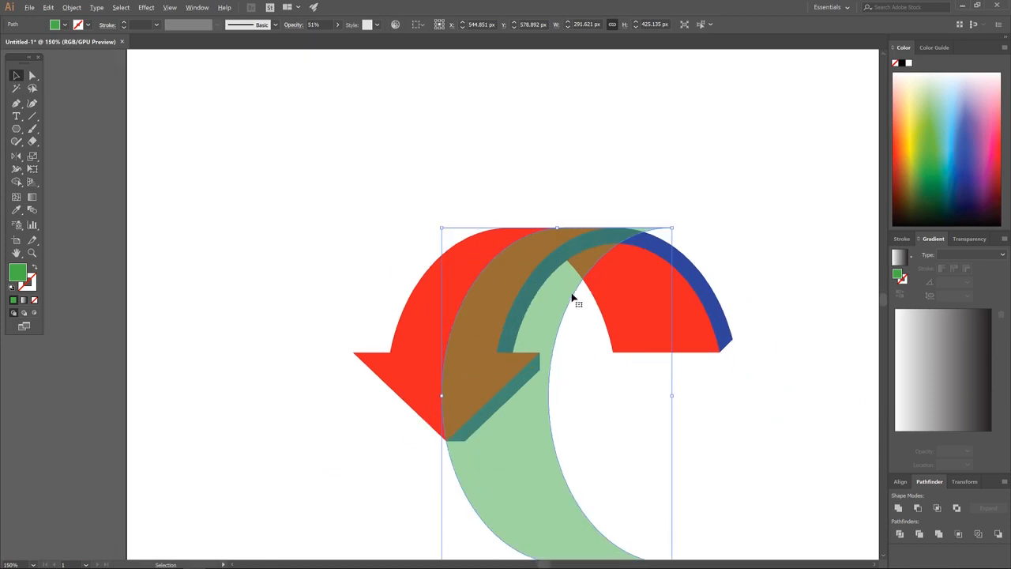
click(419, 328)
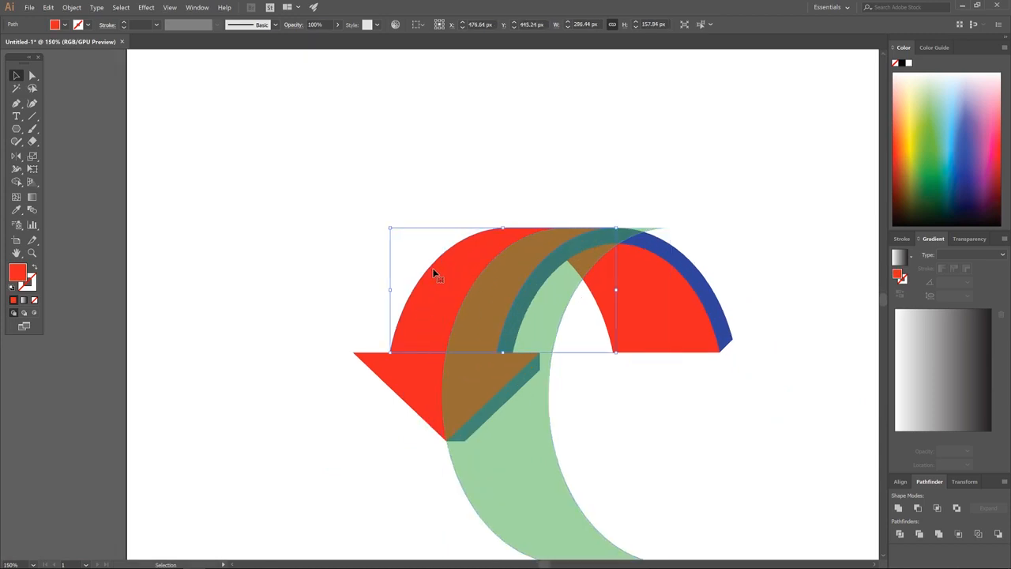
Unite the red arch and arrowhead into a single arrow shape with Pathfinder.
shift+click(409, 371)
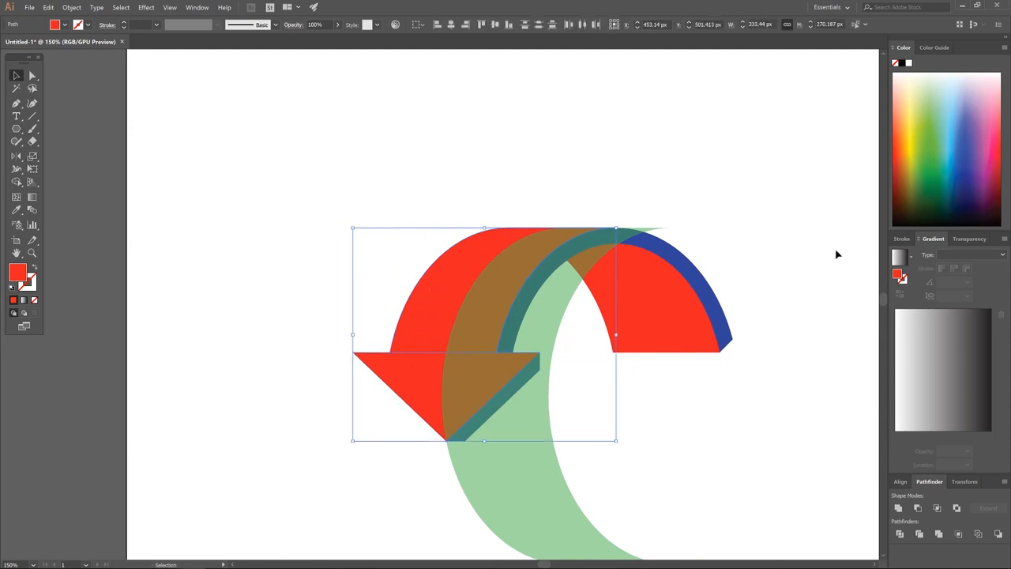
click(899, 510)
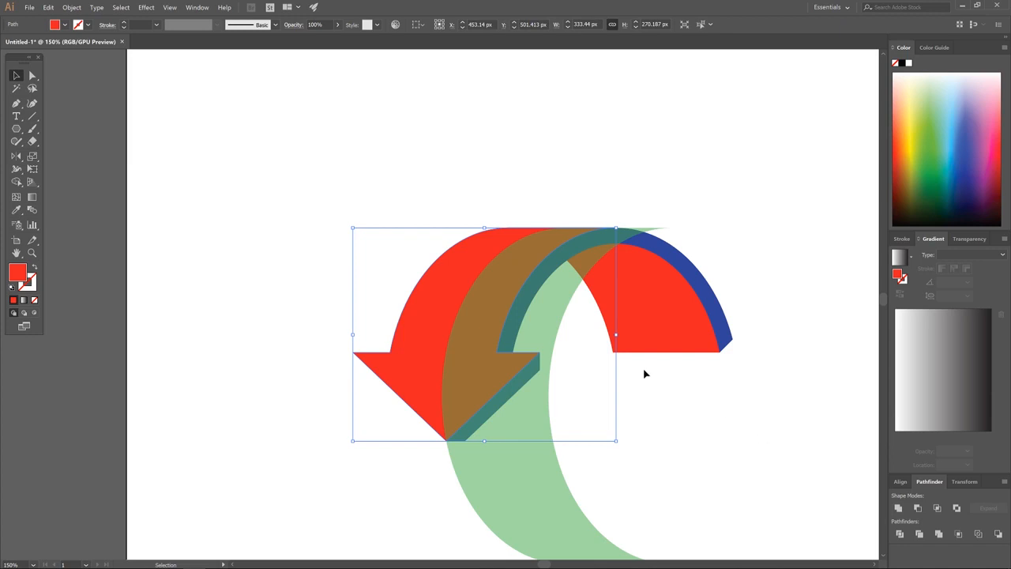
shift+click(561, 290)
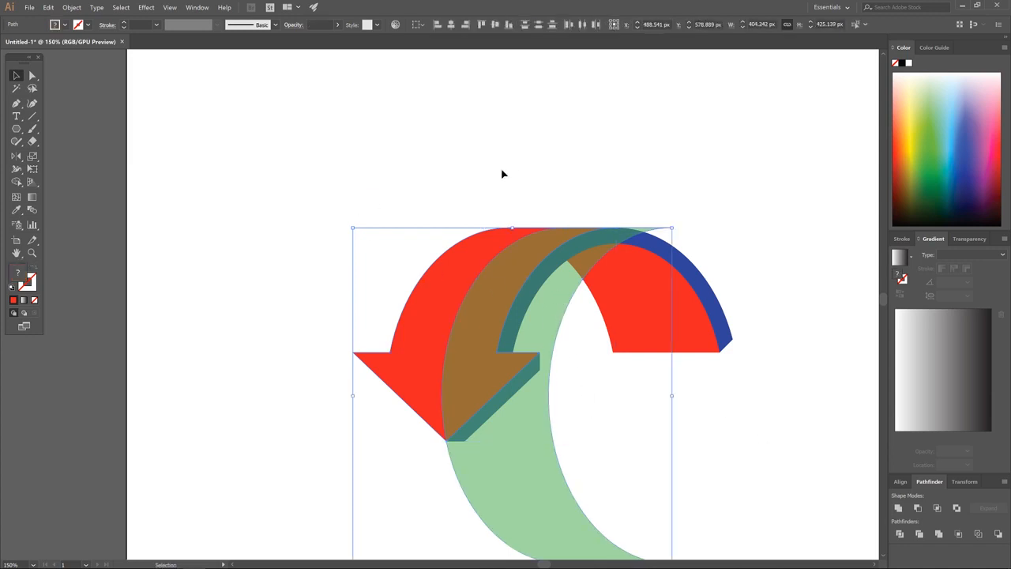
click(542, 125)
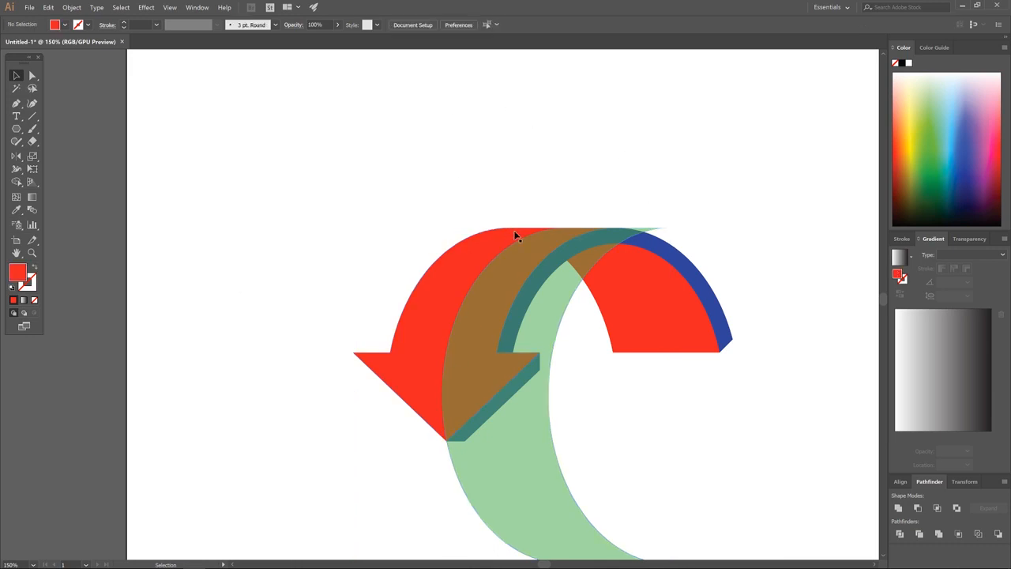
Duplicate the merged arrow and snap the copy exactly back onto the original.
click(402, 299)
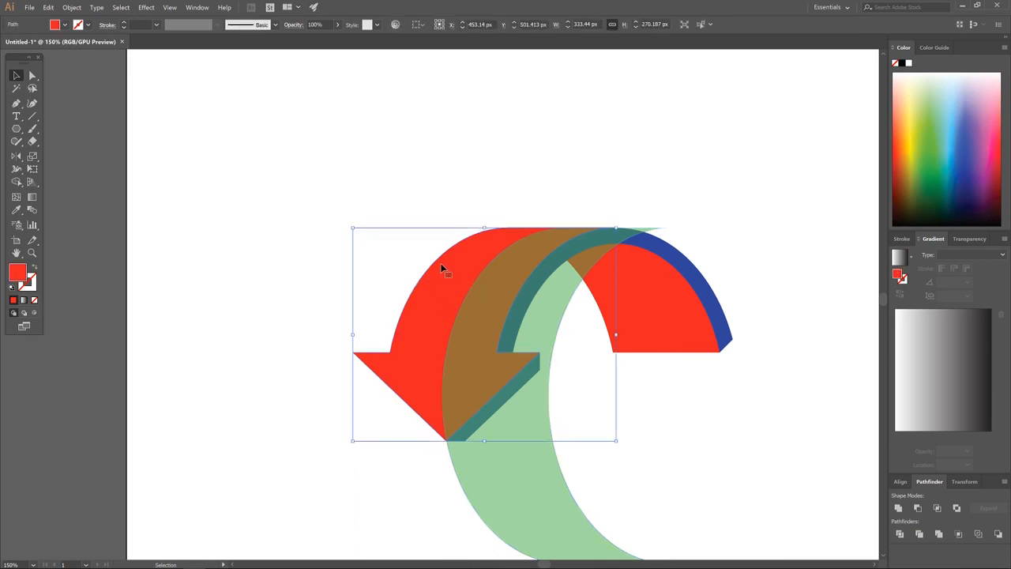
drag(471, 259, 279, 224)
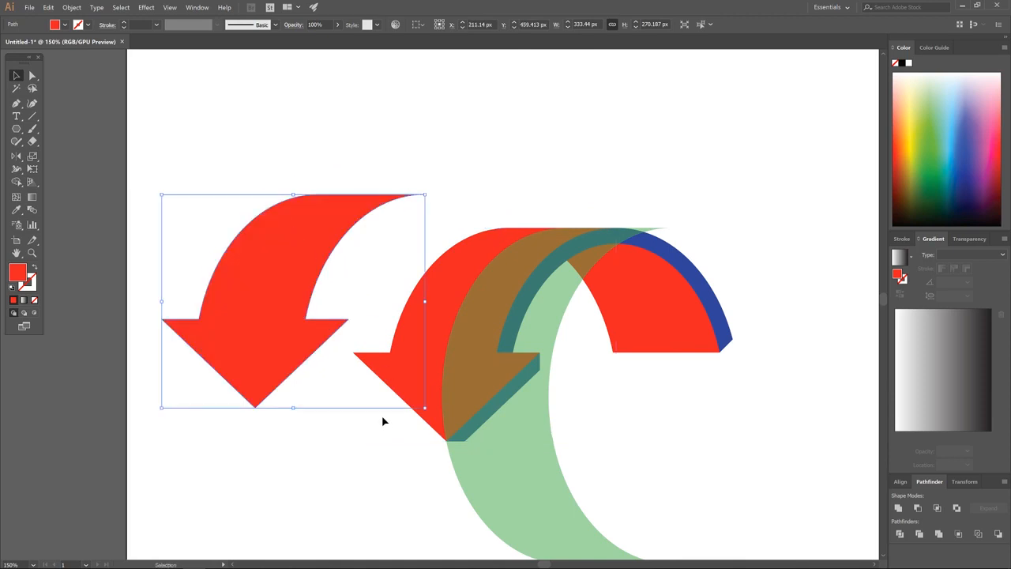
key(a)
drag(162, 322, 356, 358)
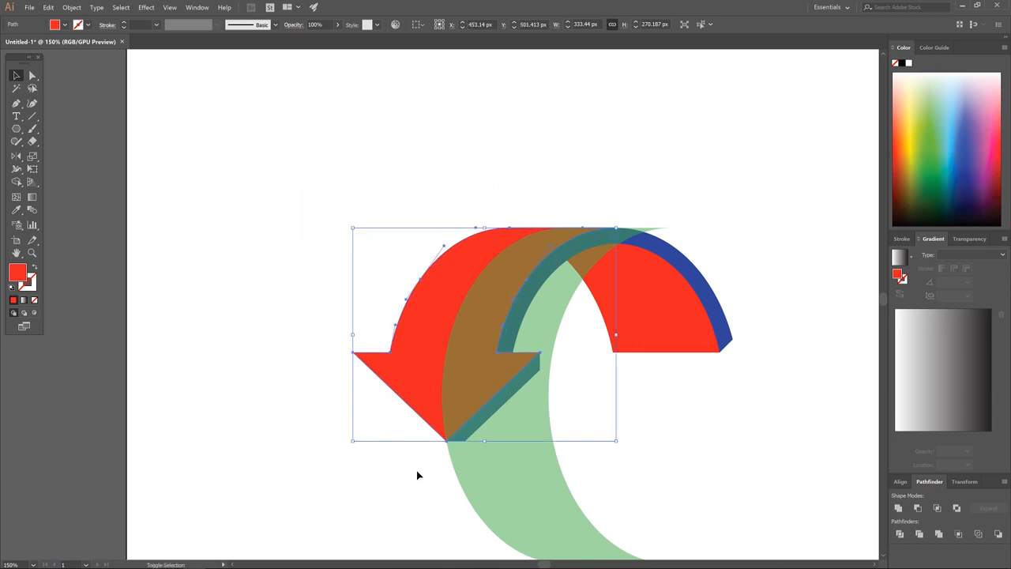
Intersect the arrow copy with the green crescent, keeping only their overlap as a shading band.
shift+click(542, 421)
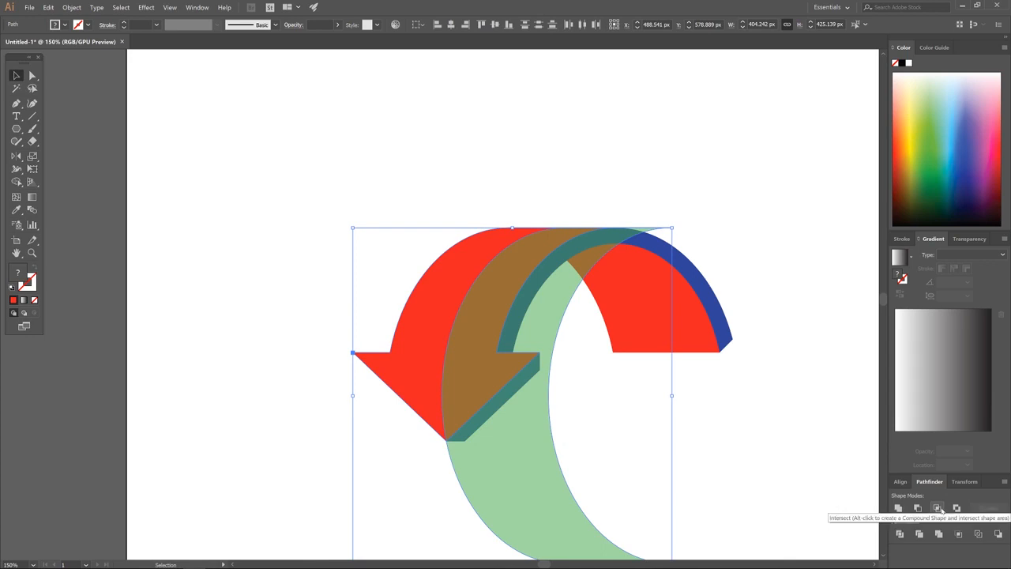
click(938, 508)
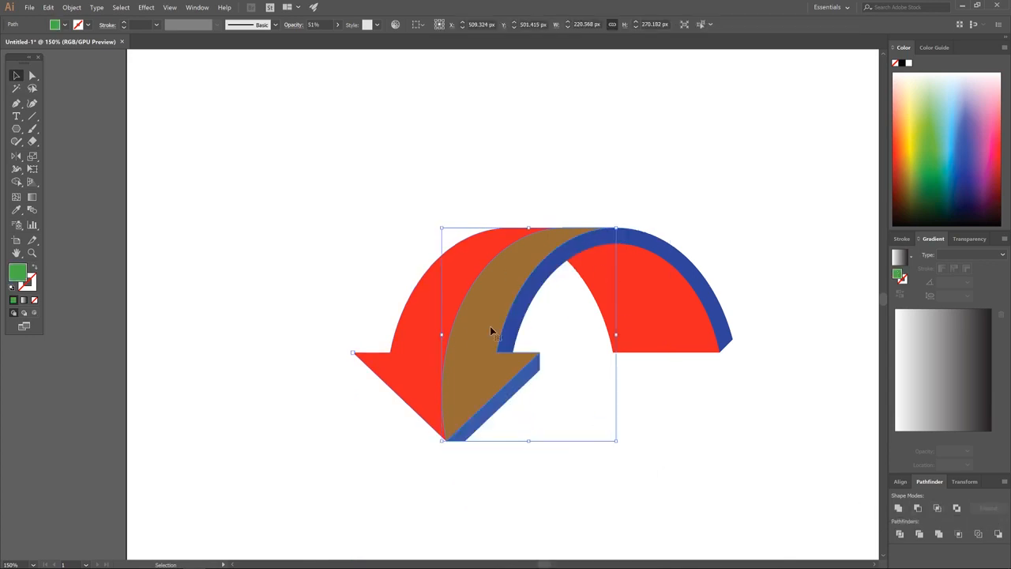
drag(485, 356, 358, 235)
Make the overlap shading band solid white at 100% opacity.
key(ctrl+z)
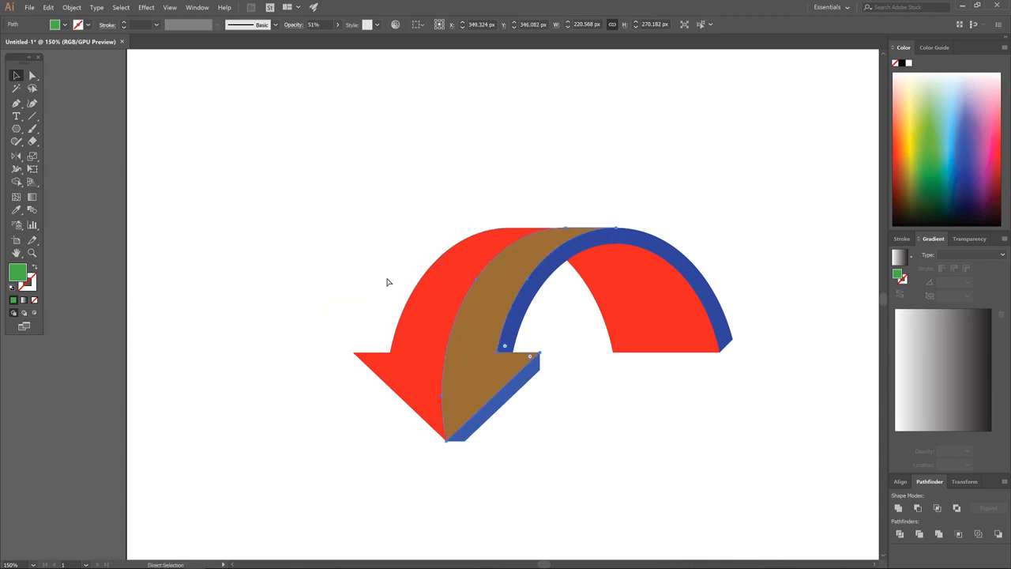
click(337, 26)
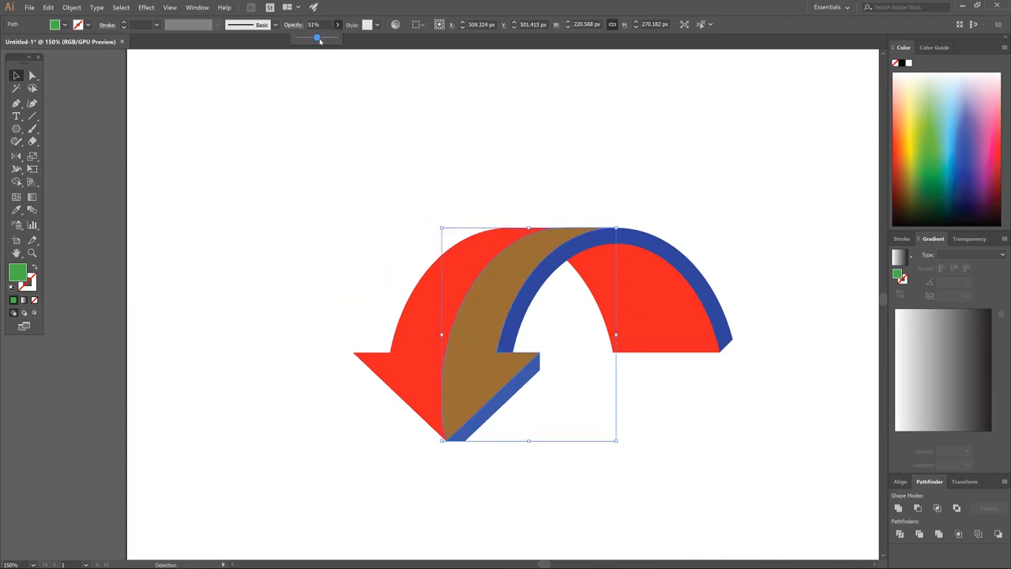
drag(319, 39, 335, 38)
drag(956, 125, 976, 62)
drag(939, 106, 939, 65)
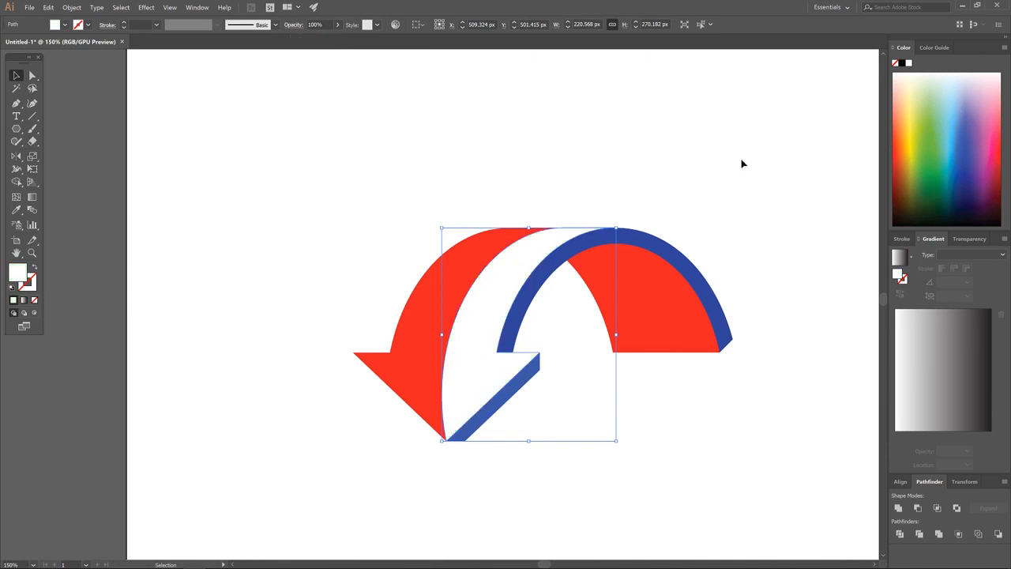
Select the white band lying between the red and blue arches.
click(594, 169)
scroll(553, 297, down, 2)
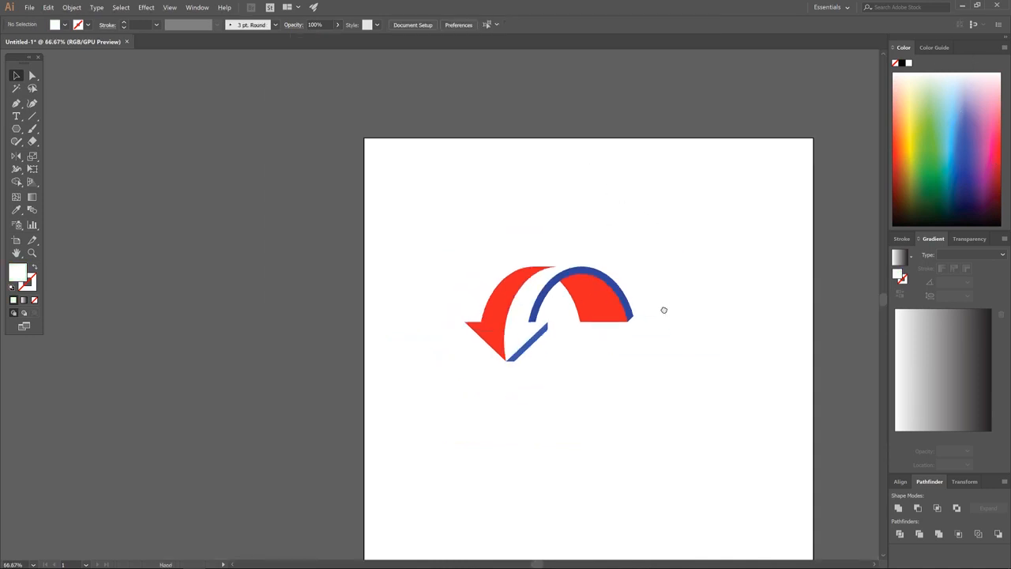
drag(664, 310, 561, 308)
scroll(497, 313, up, 1)
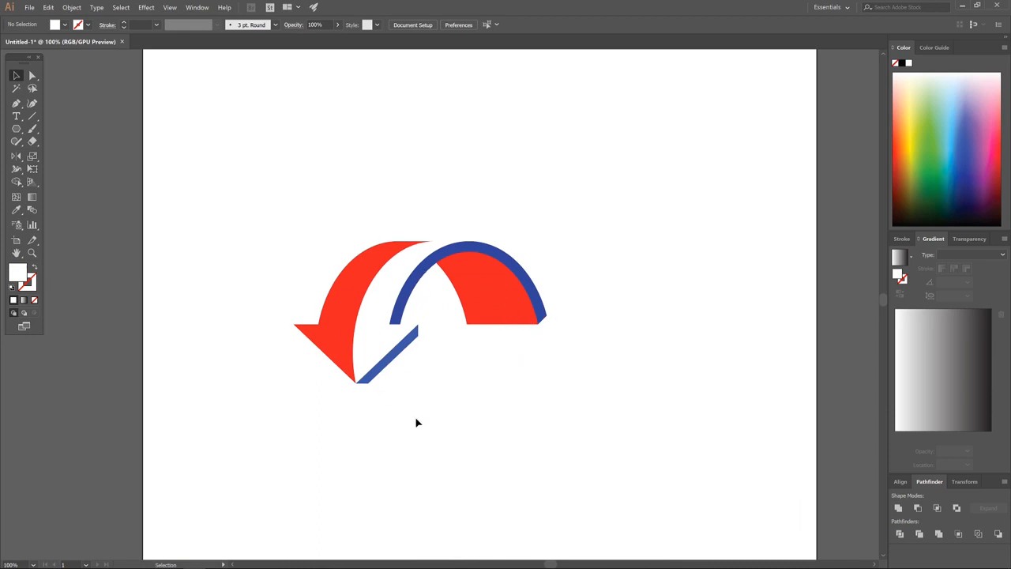
click(374, 298)
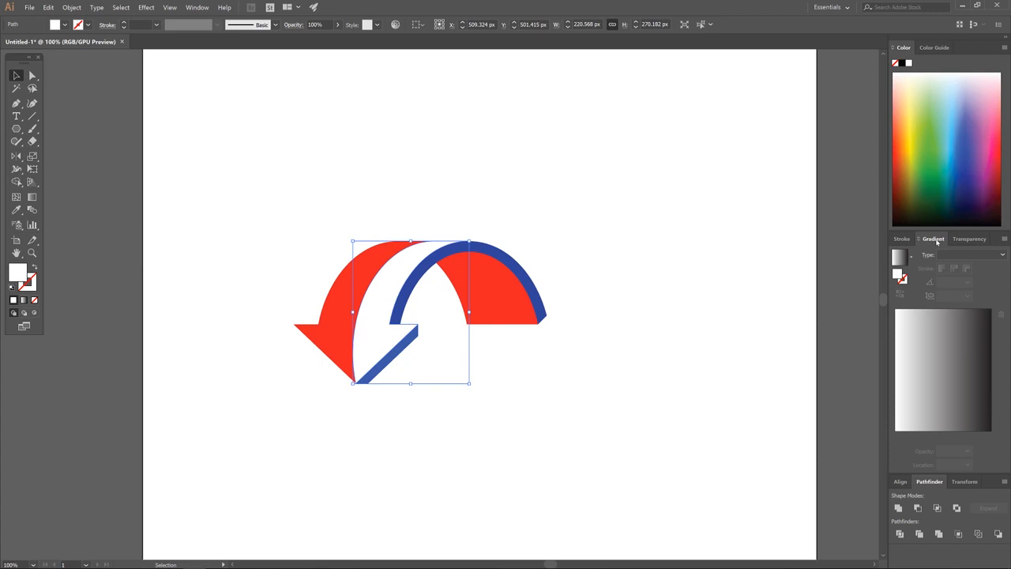
Give the white band a linear gradient whose right stop is white at 0% opacity.
click(965, 255)
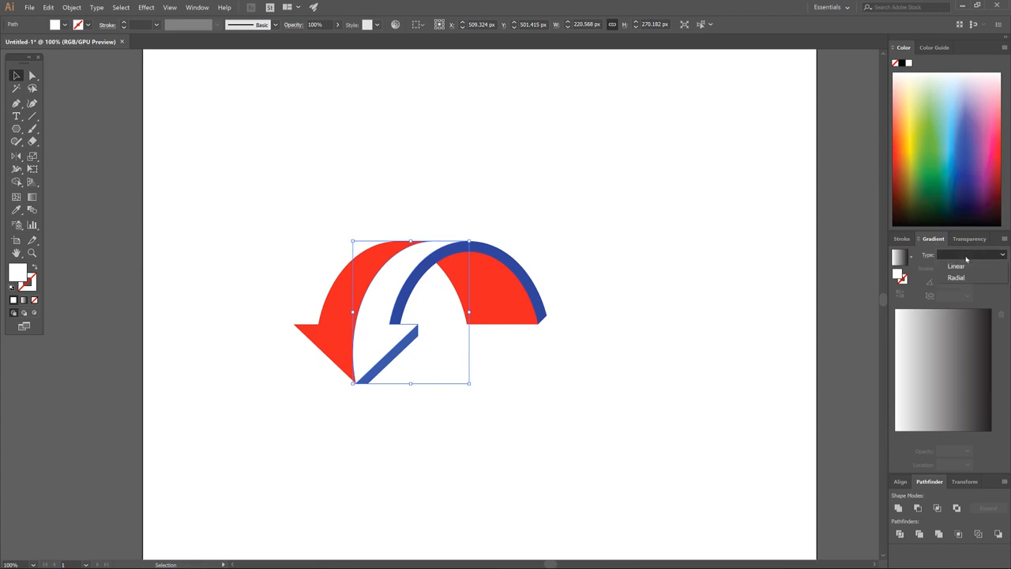
click(956, 267)
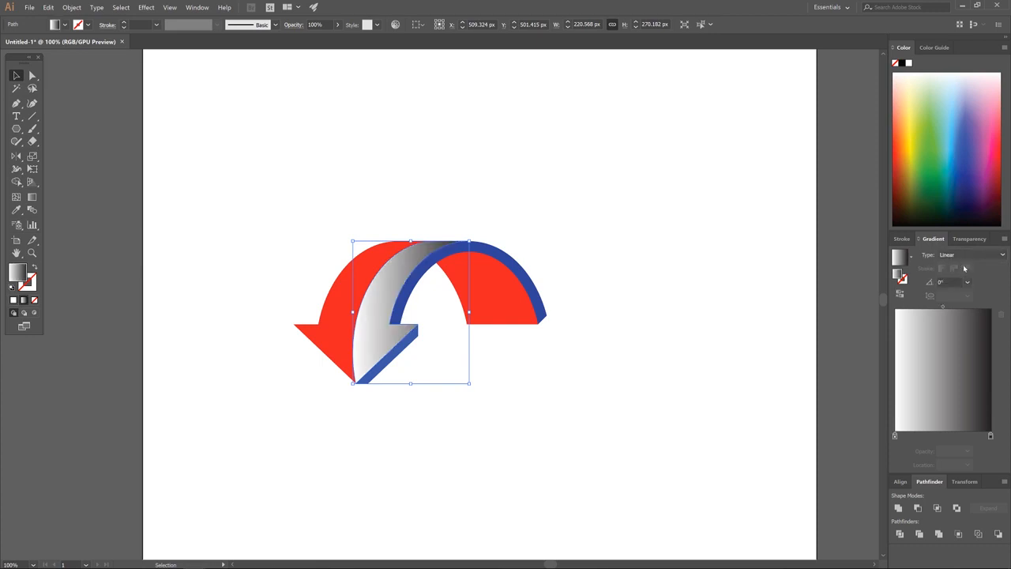
double_click(991, 435)
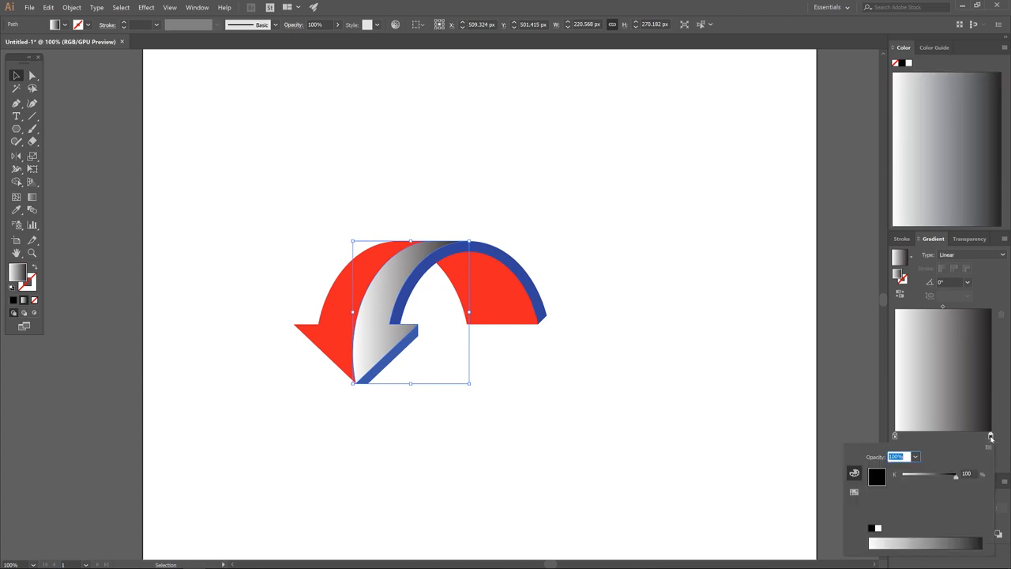
drag(956, 475, 907, 476)
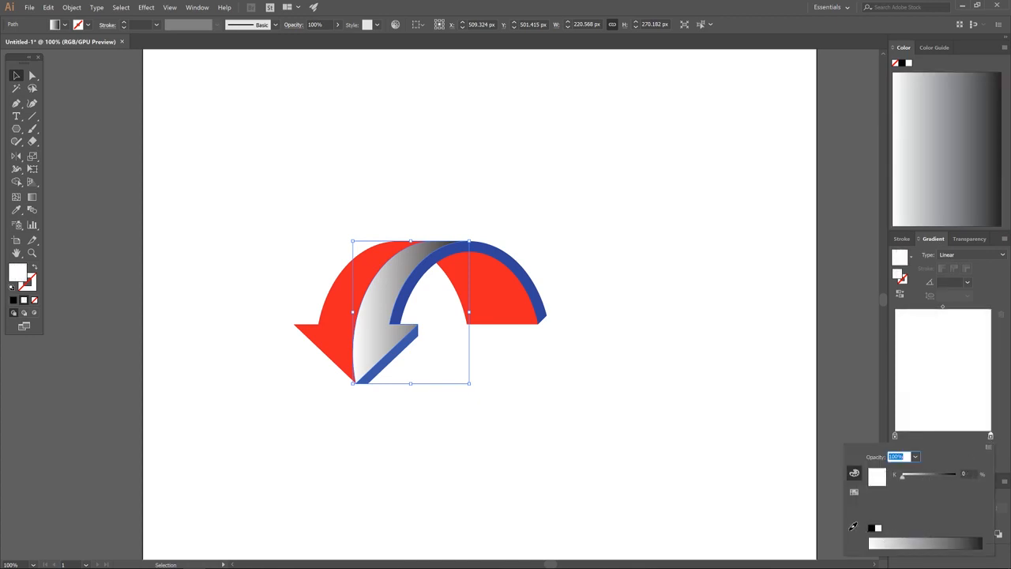
click(915, 456)
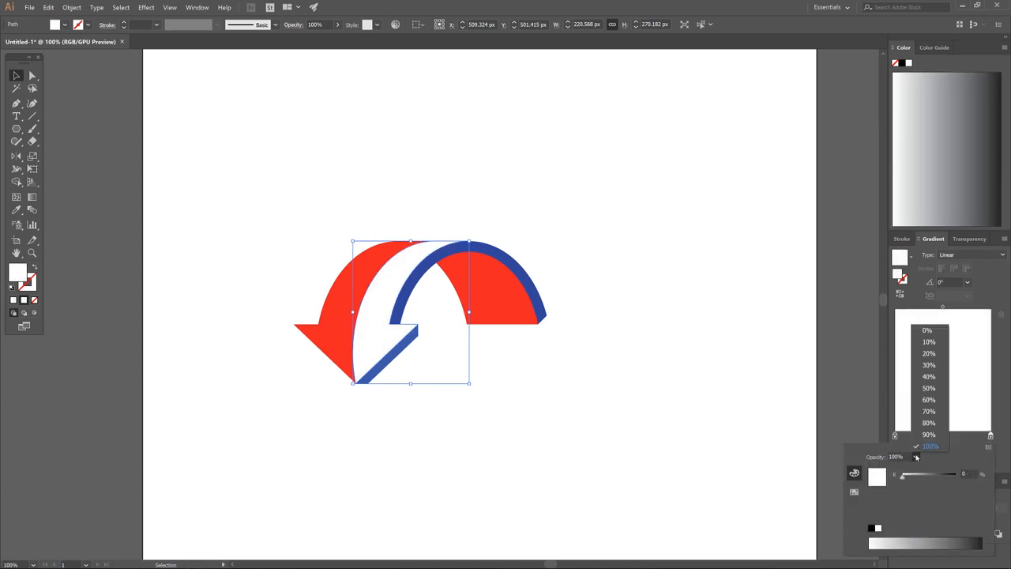
click(925, 331)
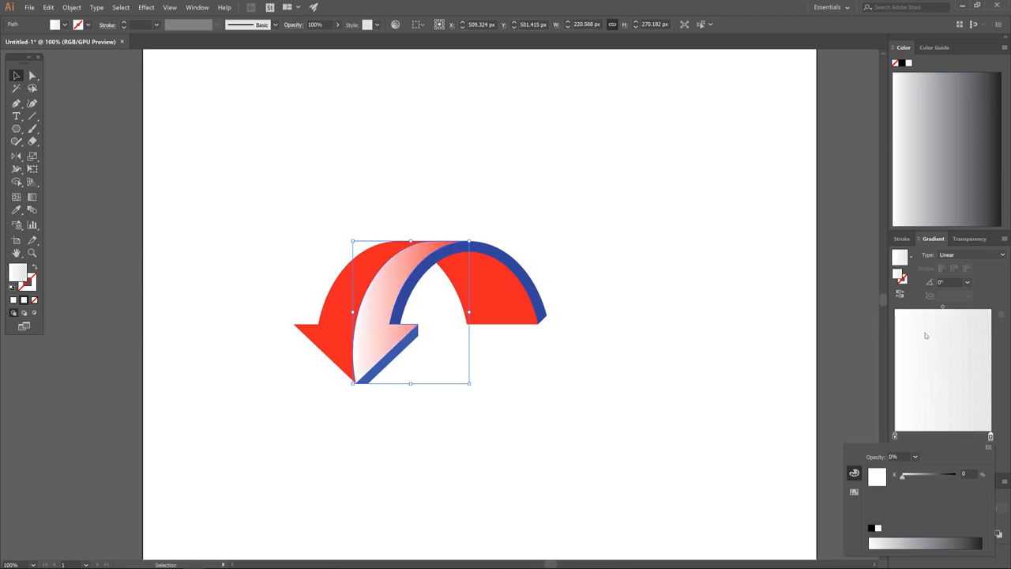
click(937, 425)
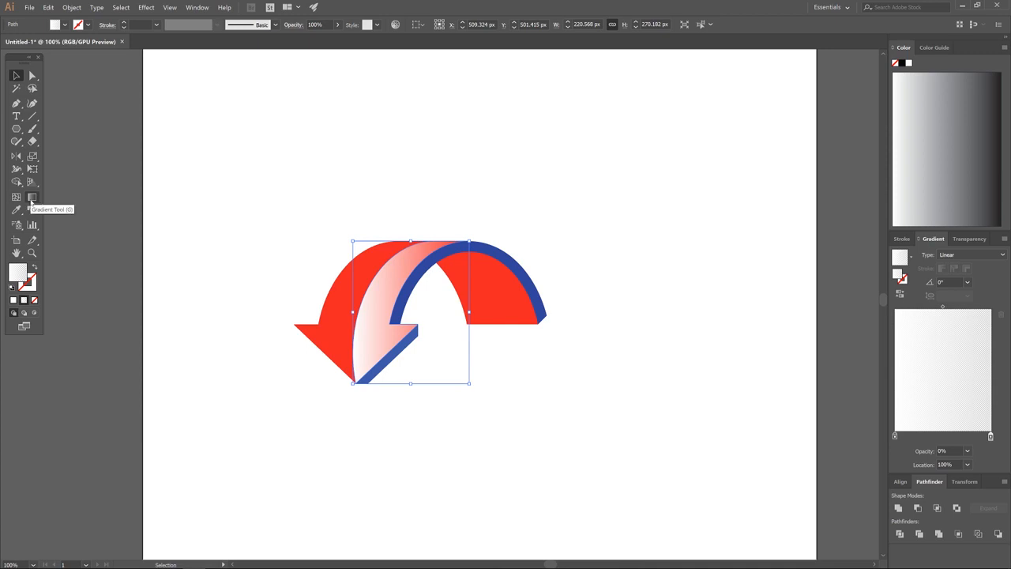
Set the band's gradient to 90°, white at the bottom fading to transparent at the arch top.
click(31, 198)
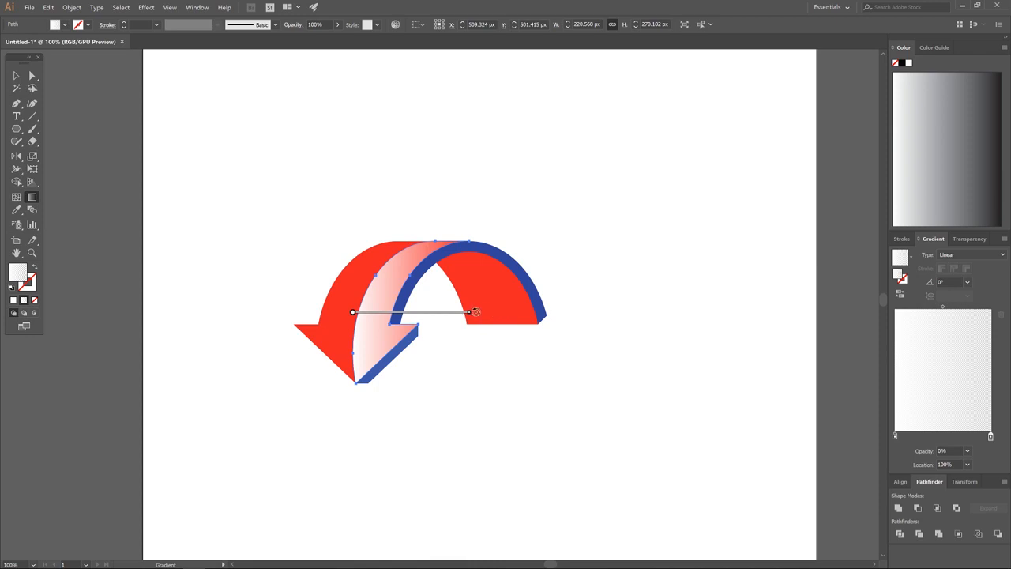
mouse_move(475, 312)
mouse_down()
mouse_move(466, 271)
mouse_move(450, 267)
mouse_move(482, 269)
mouse_move(474, 257)
mouse_up()
key(ctrl+z)
mouse_move(473, 311)
mouse_down()
mouse_move(478, 289)
mouse_move(388, 187)
mouse_move(443, 205)
mouse_move(335, 159)
mouse_up()
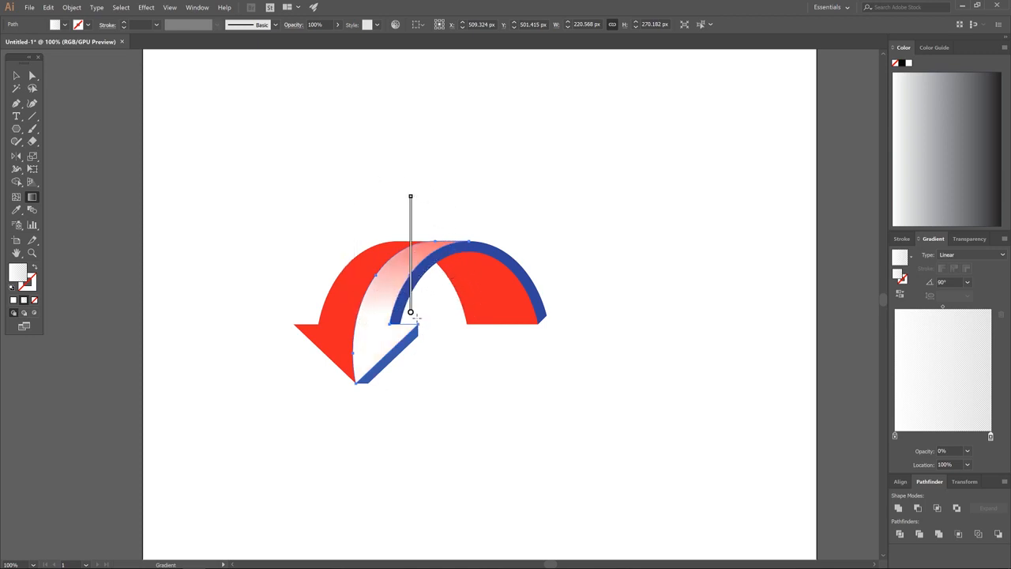
mouse_move(412, 316)
mouse_down()
mouse_move(375, 330)
mouse_move(364, 385)
mouse_up()
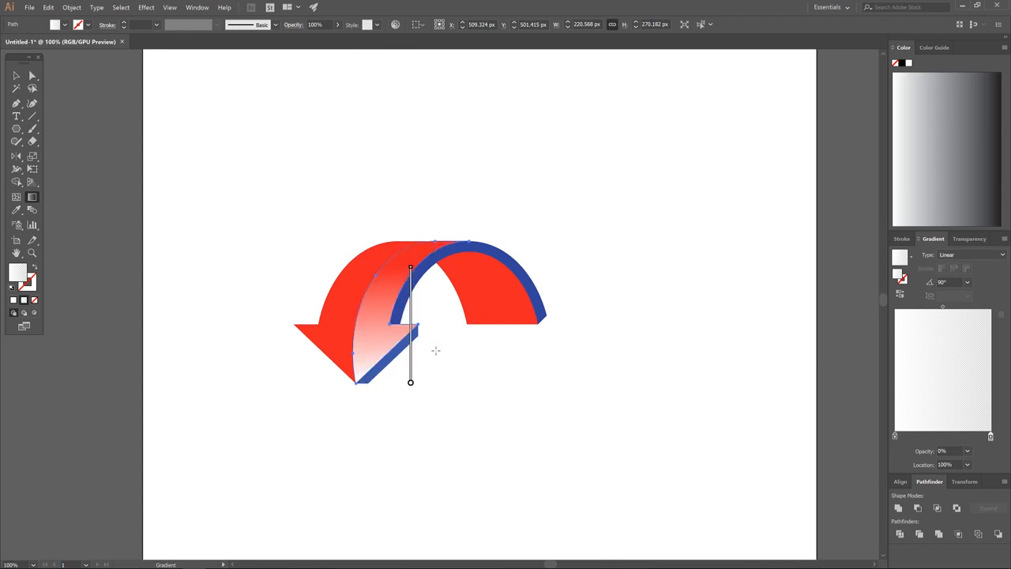
drag(411, 268, 410, 243)
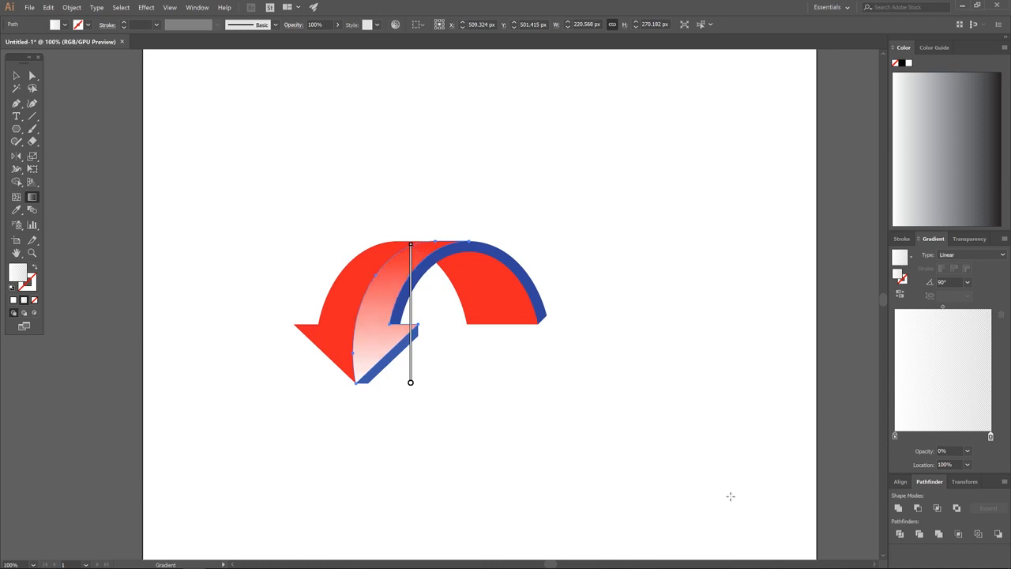
click(16, 75)
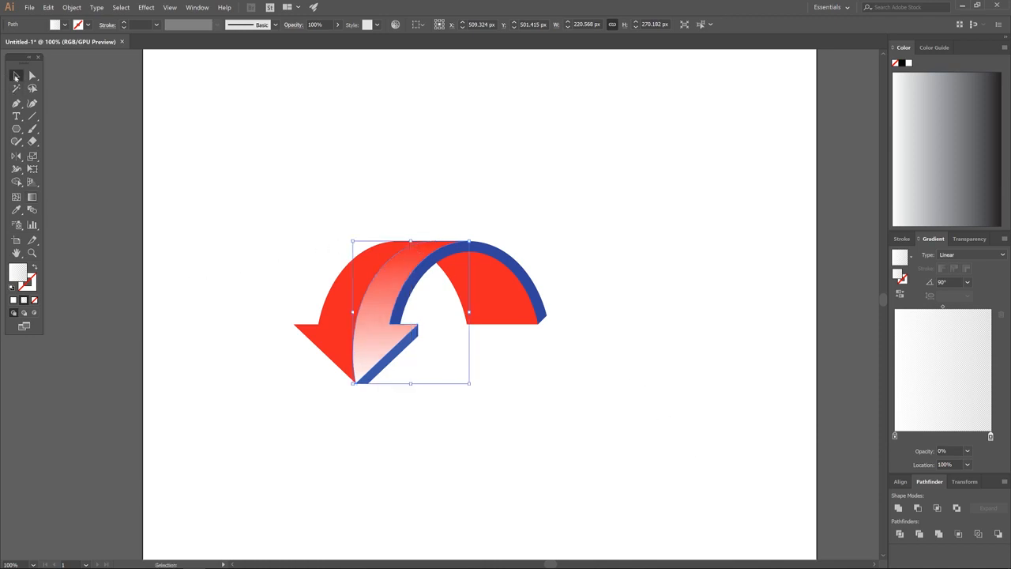
Give the red arrow a linear gradient with a pink RGB left stop.
click(338, 327)
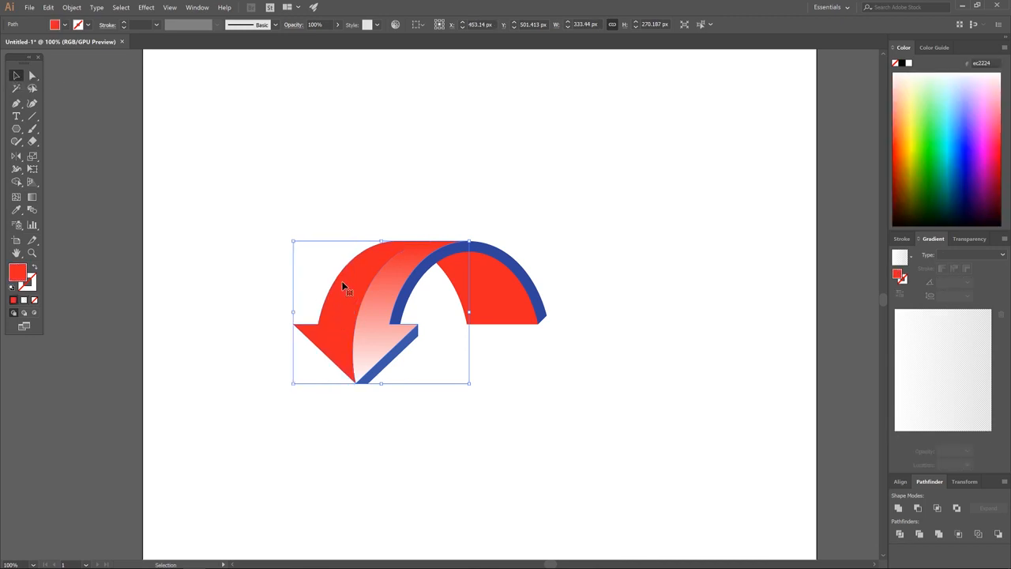
click(987, 255)
click(978, 266)
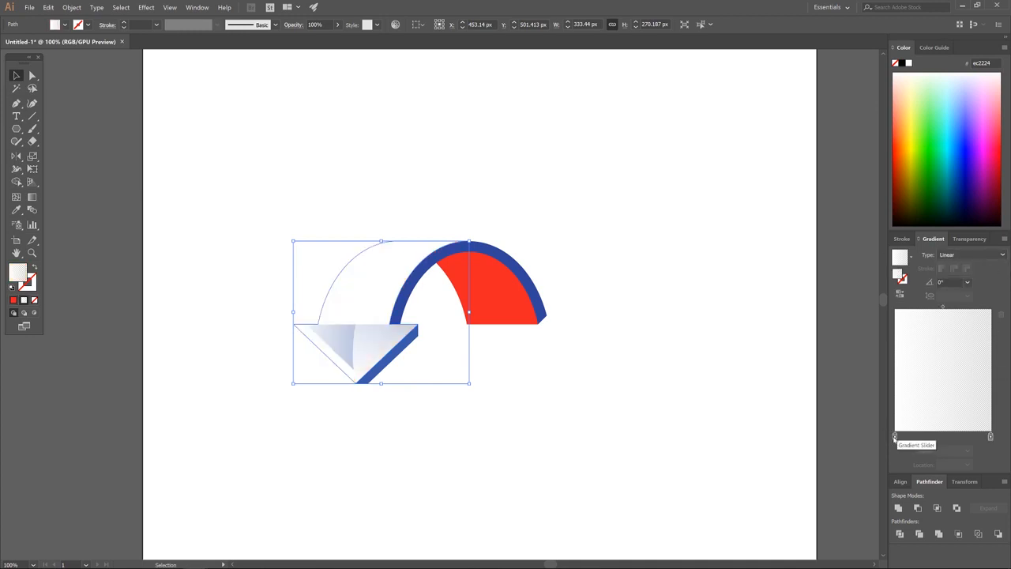
double_click(895, 437)
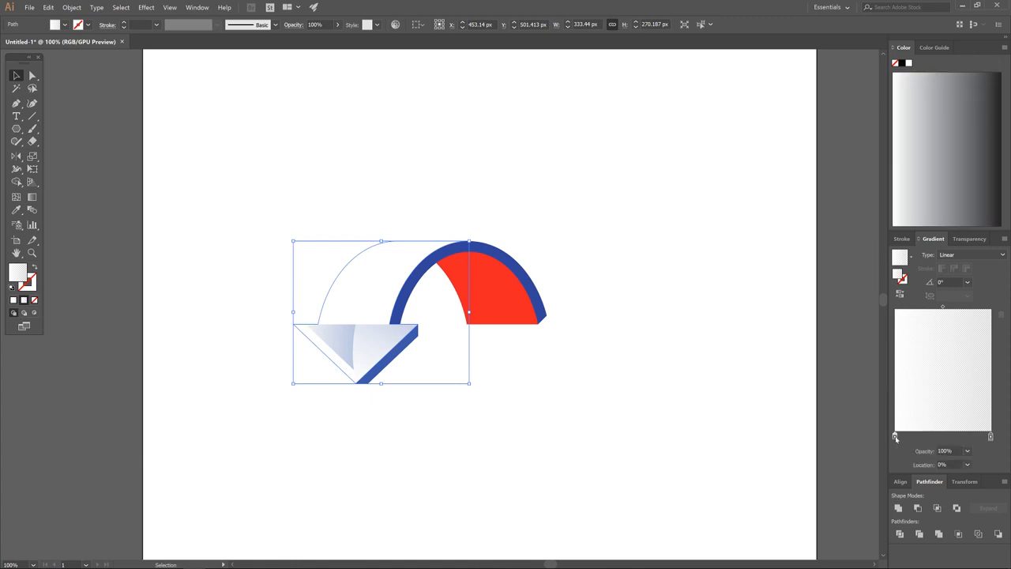
click(988, 448)
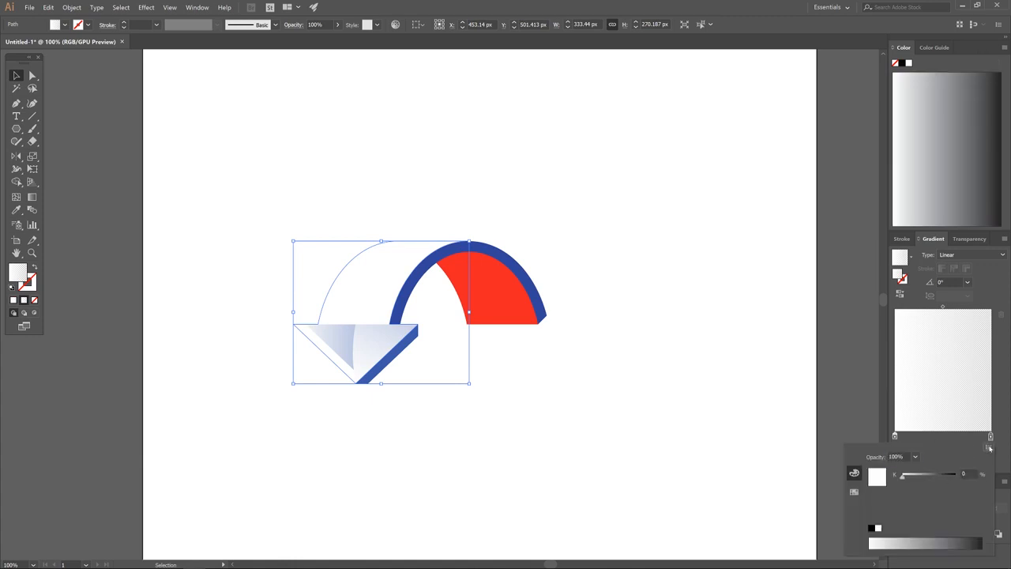
click(990, 447)
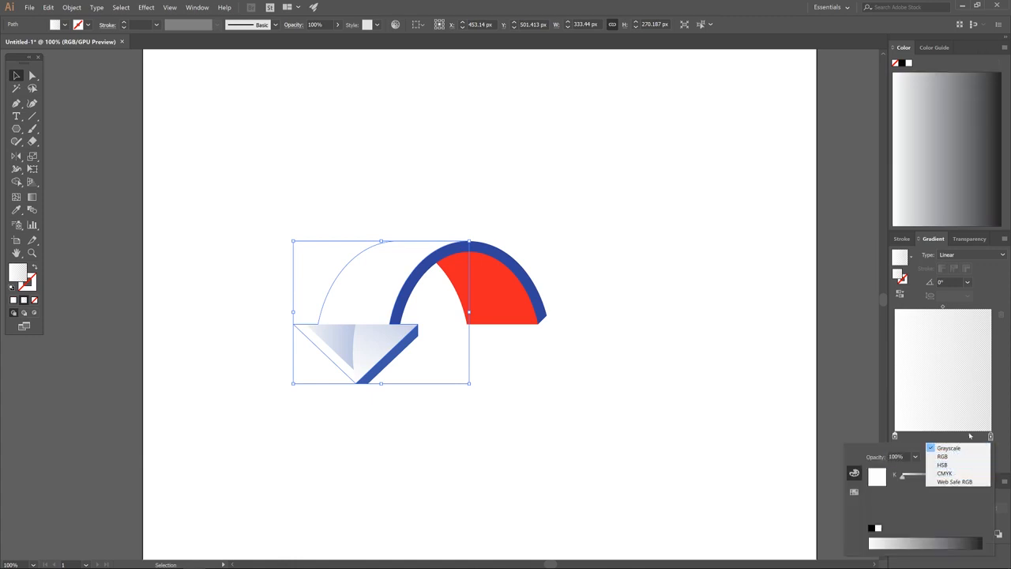
click(942, 456)
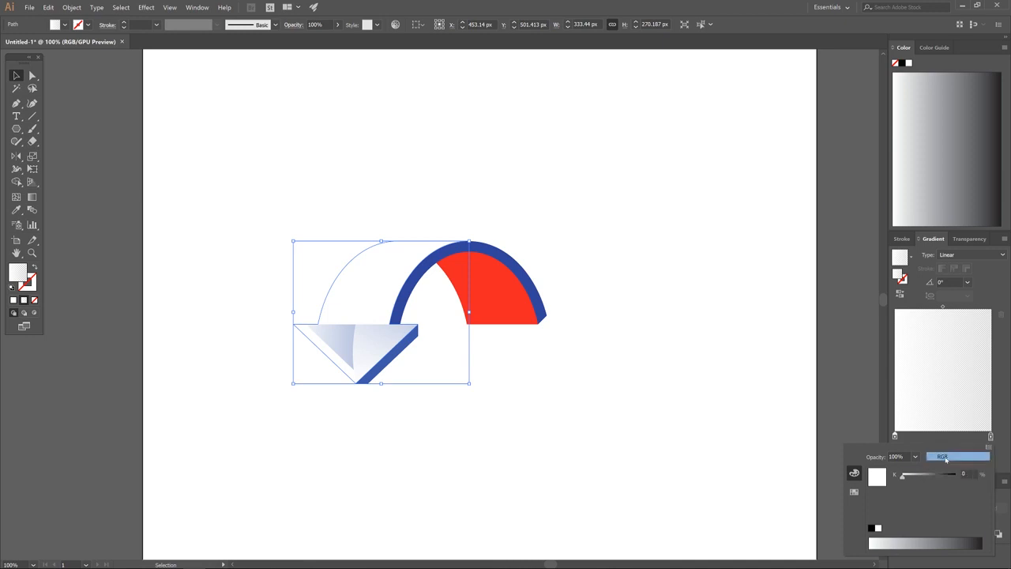
drag(955, 540, 979, 537)
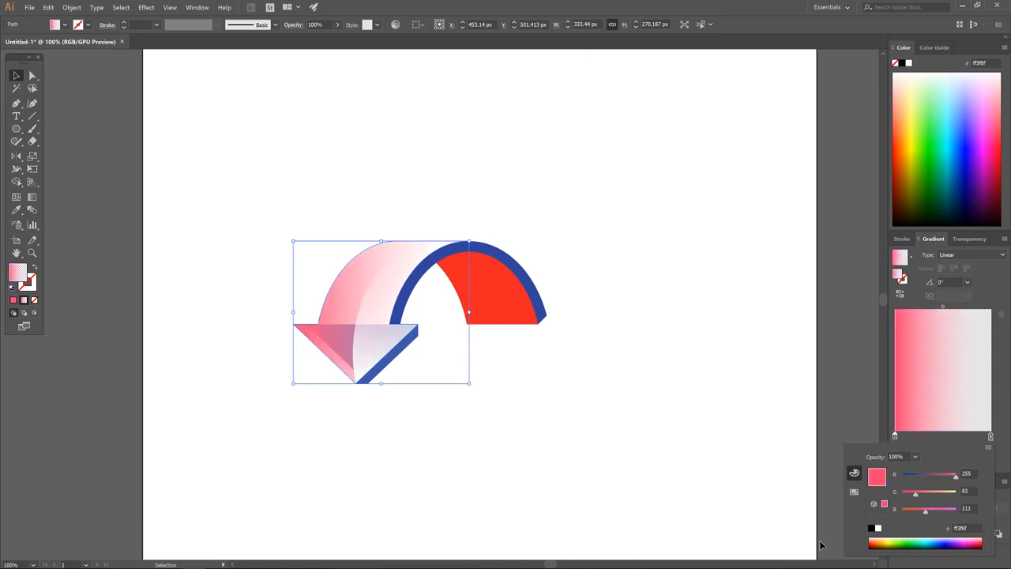
click(843, 440)
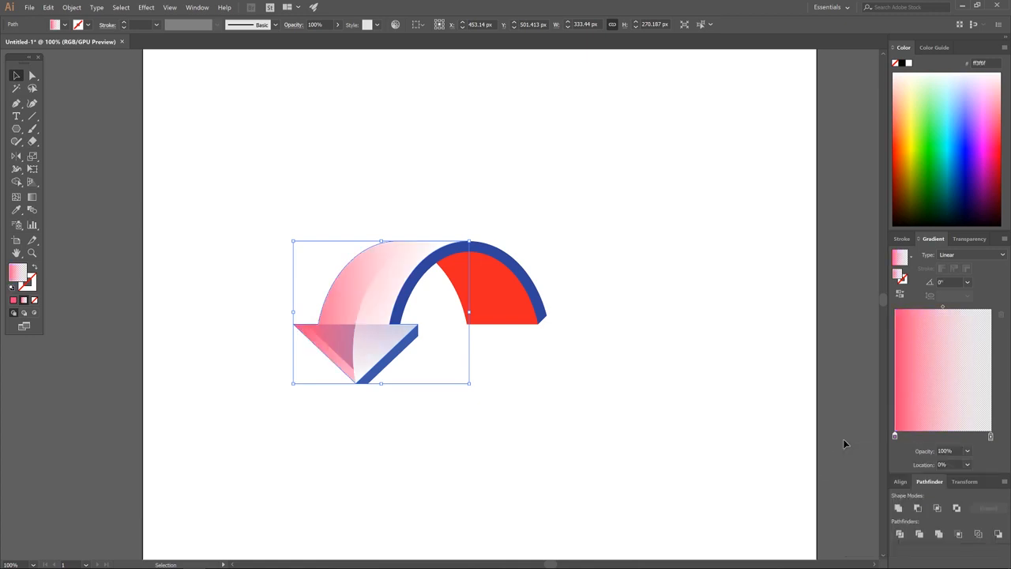
Make the gradient's right stop a fully opaque dark purple (2e0055) in RGB.
double_click(991, 436)
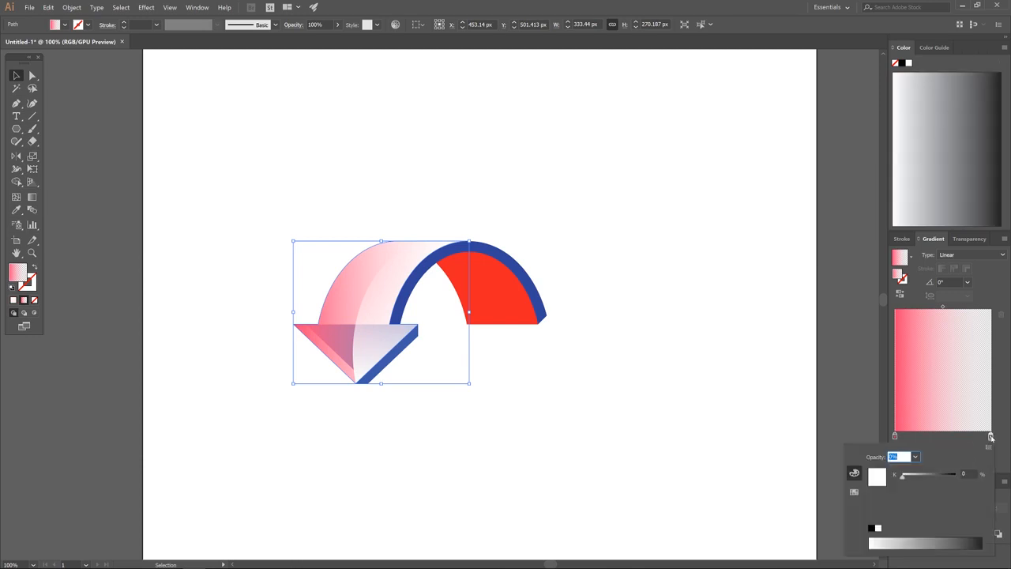
click(915, 456)
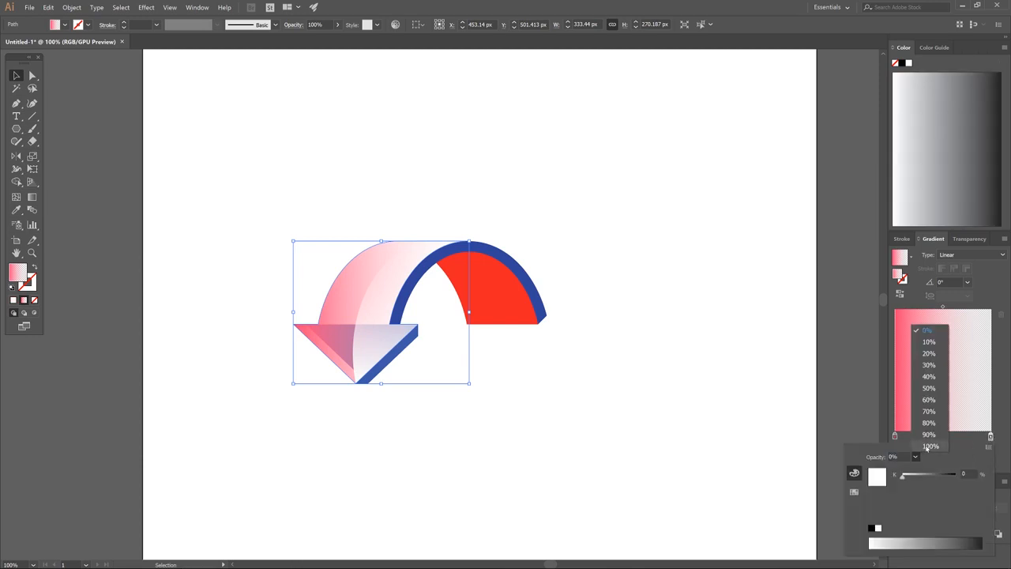
click(927, 447)
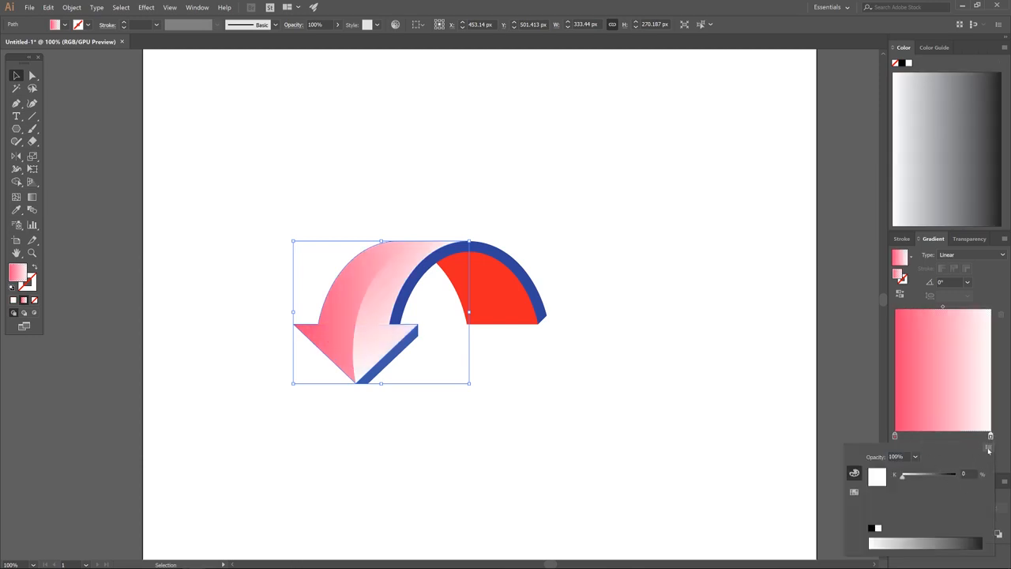
click(987, 449)
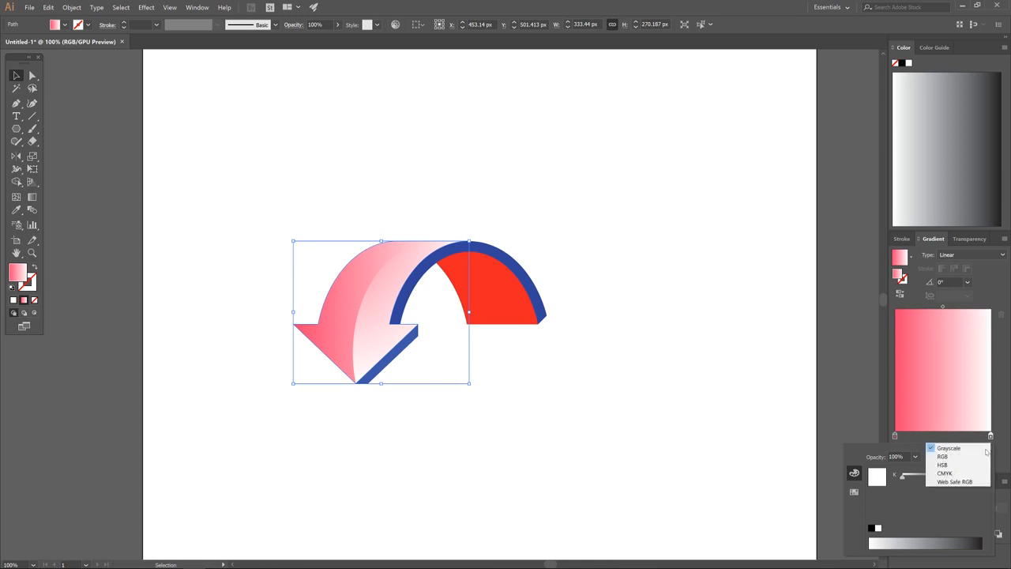
click(942, 456)
drag(952, 536, 958, 542)
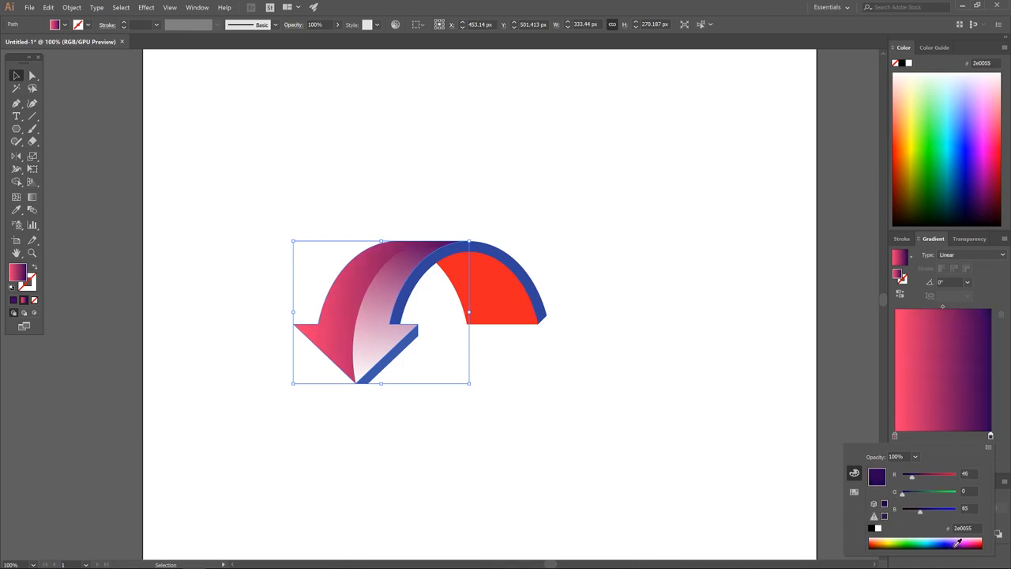
key(Return)
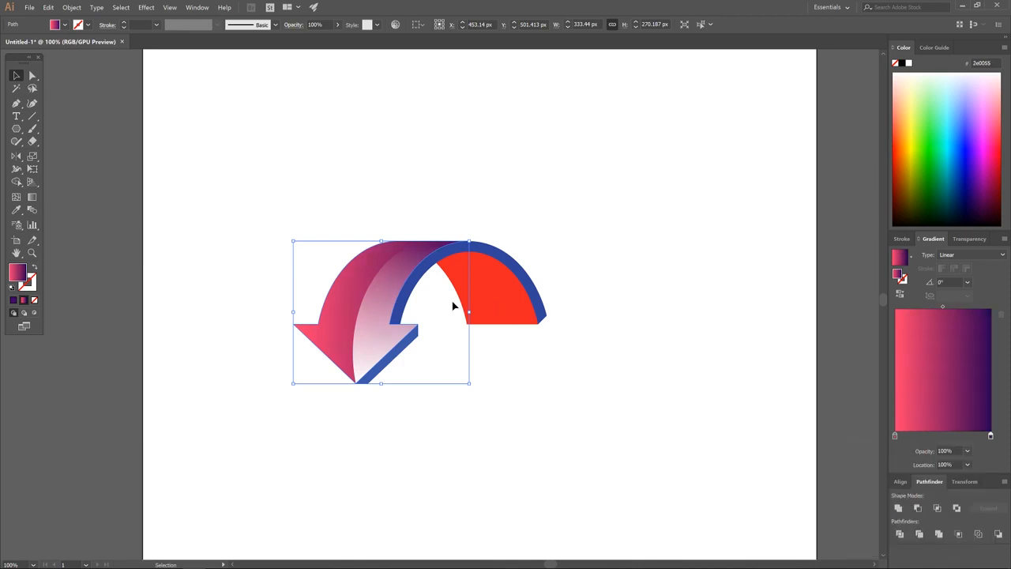
Reorient the arrow gradient to 90°, pink at the arrowhead to purple at the top, shifting its midpoint.
key(g)
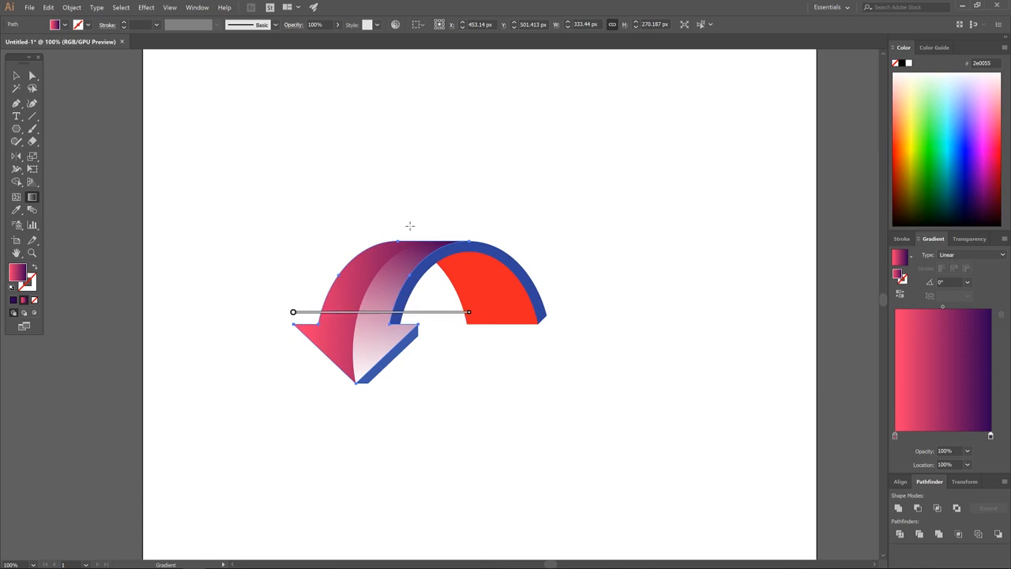
mouse_move(293, 312)
mouse_down()
mouse_move(355, 332)
mouse_move(358, 384)
mouse_up()
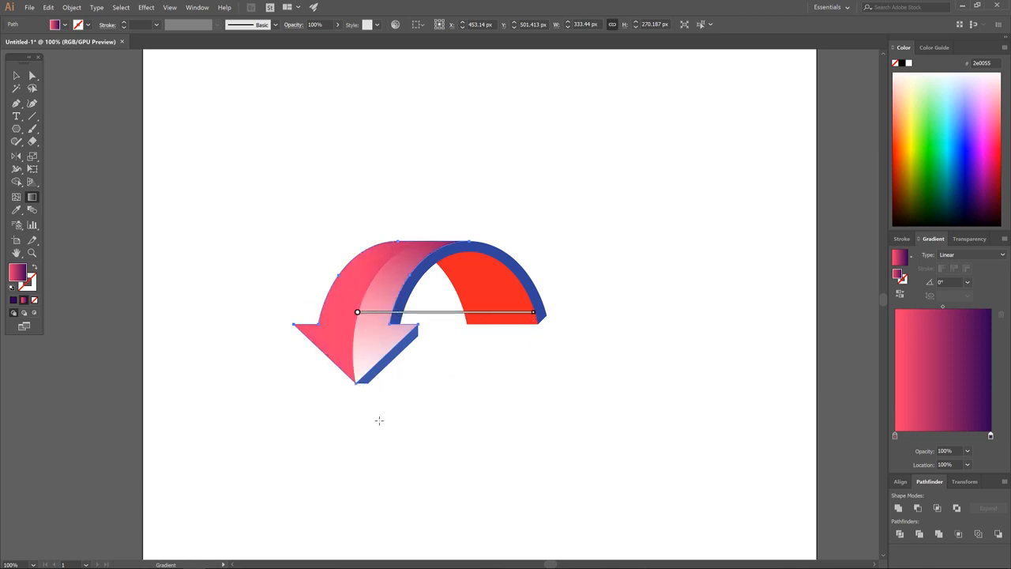
mouse_move(541, 311)
mouse_down()
mouse_move(516, 195)
mouse_move(394, 113)
mouse_move(404, 119)
mouse_move(390, 124)
mouse_move(352, 115)
mouse_up()
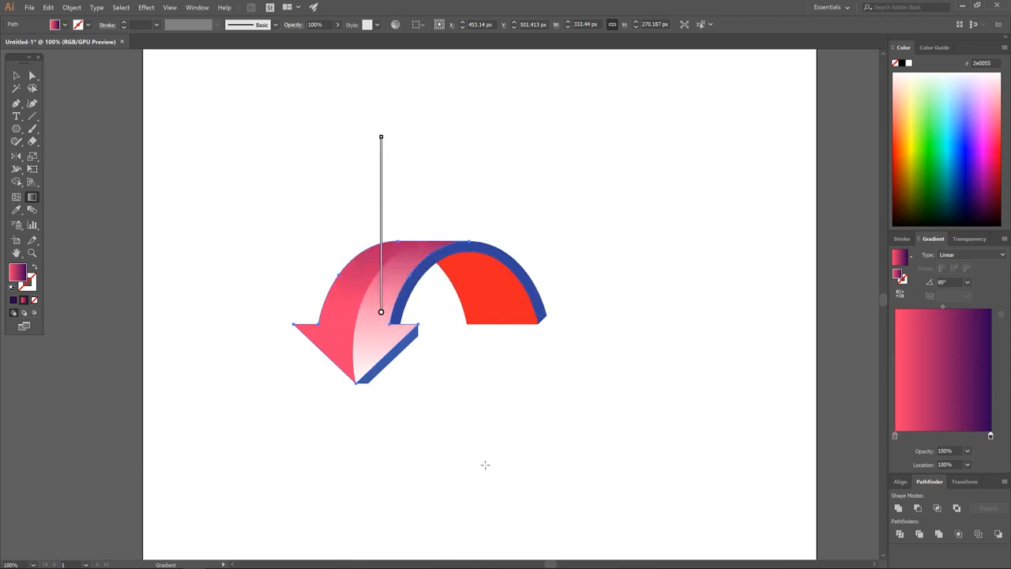
mouse_move(382, 315)
drag(382, 313, 358, 385)
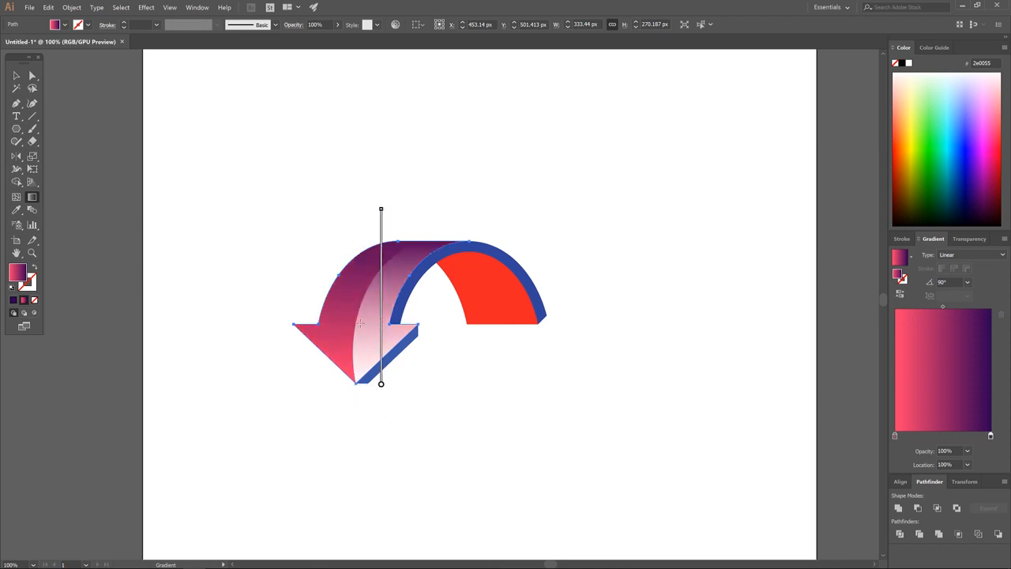
drag(381, 210, 383, 244)
mouse_move(384, 330)
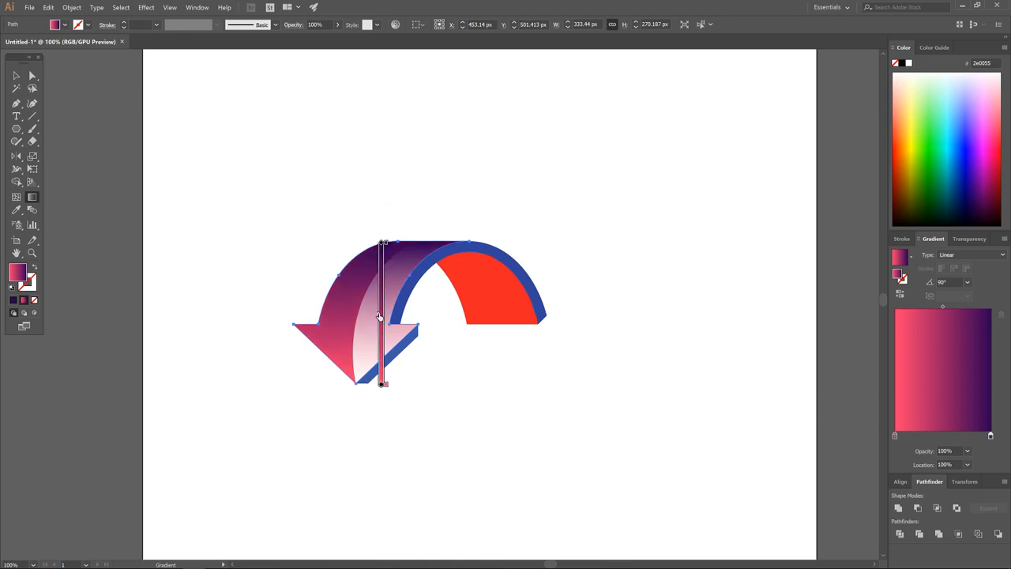
drag(380, 317, 380, 295)
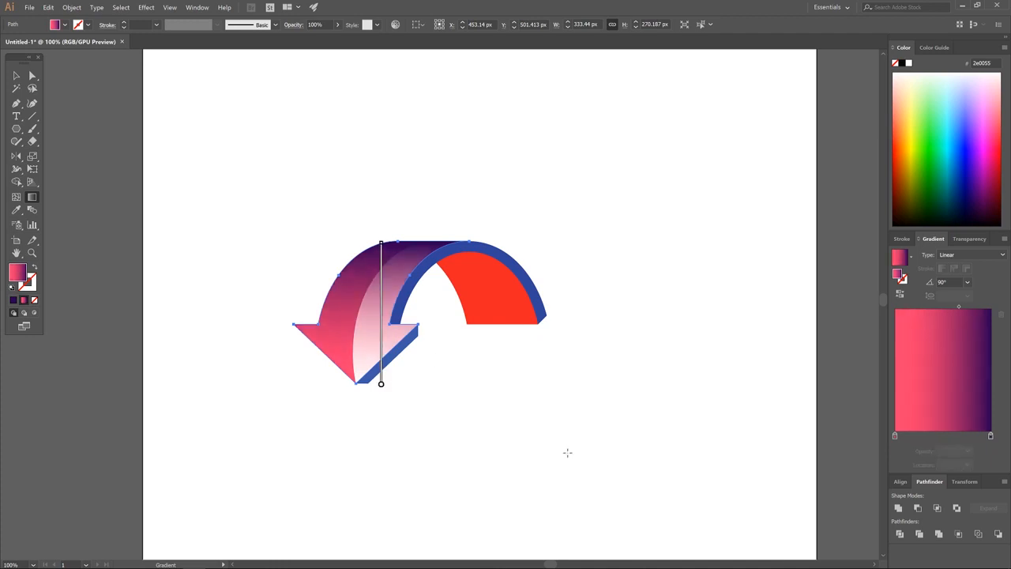
click(16, 75)
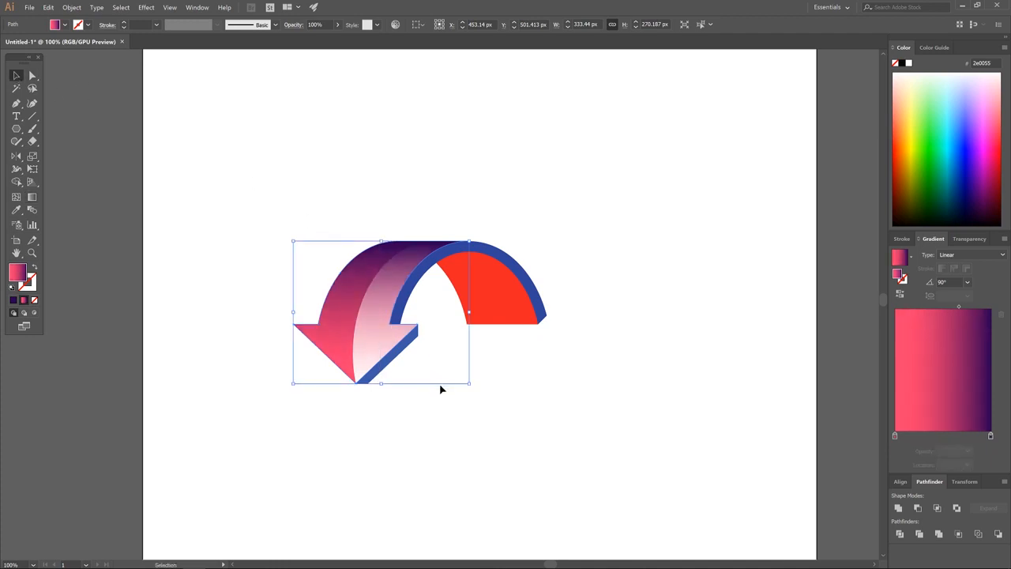
Fill the arrowhead's blue side strip with the pink-purple gradient running −90° down to the tip.
click(406, 355)
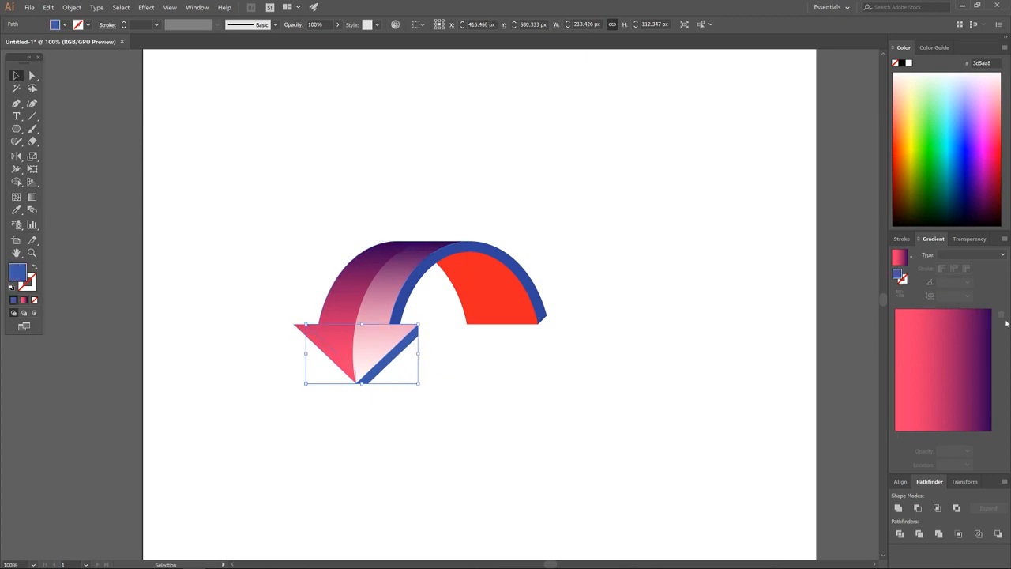
click(23, 300)
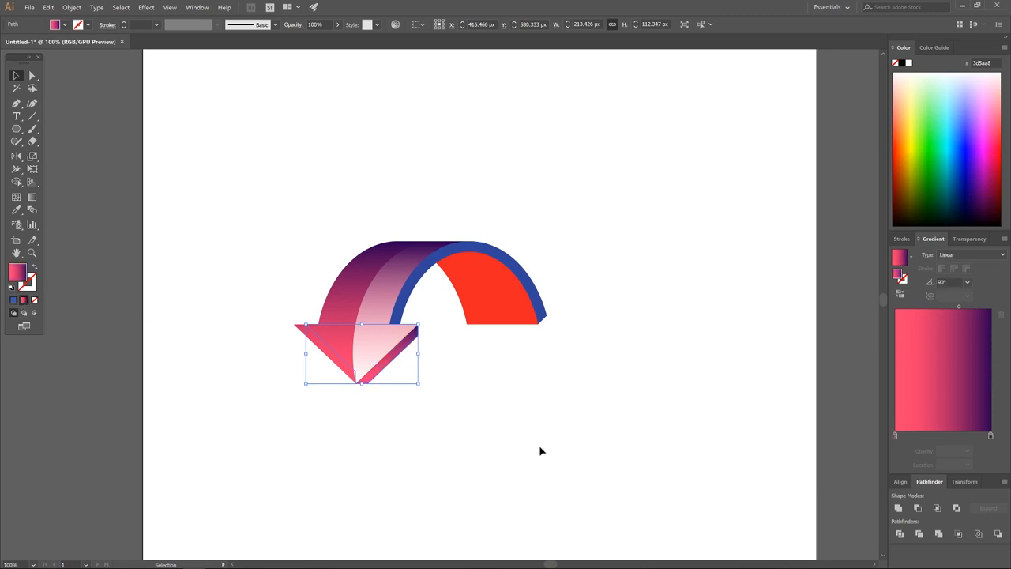
click(32, 198)
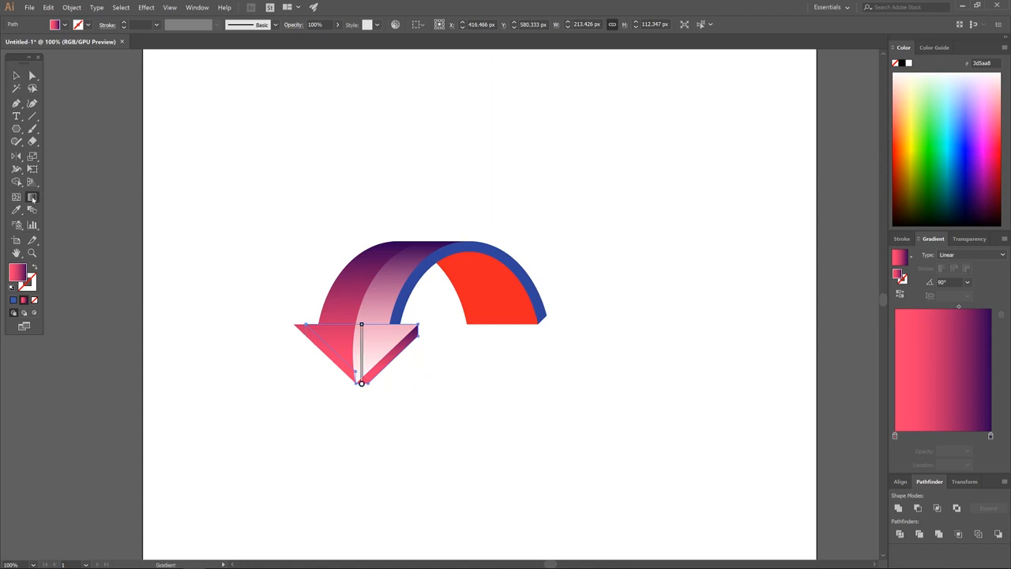
mouse_move(361, 324)
mouse_down()
mouse_move(419, 331)
mouse_move(458, 408)
mouse_move(361, 443)
mouse_move(272, 424)
mouse_move(401, 355)
mouse_move(395, 442)
mouse_move(373, 442)
mouse_up()
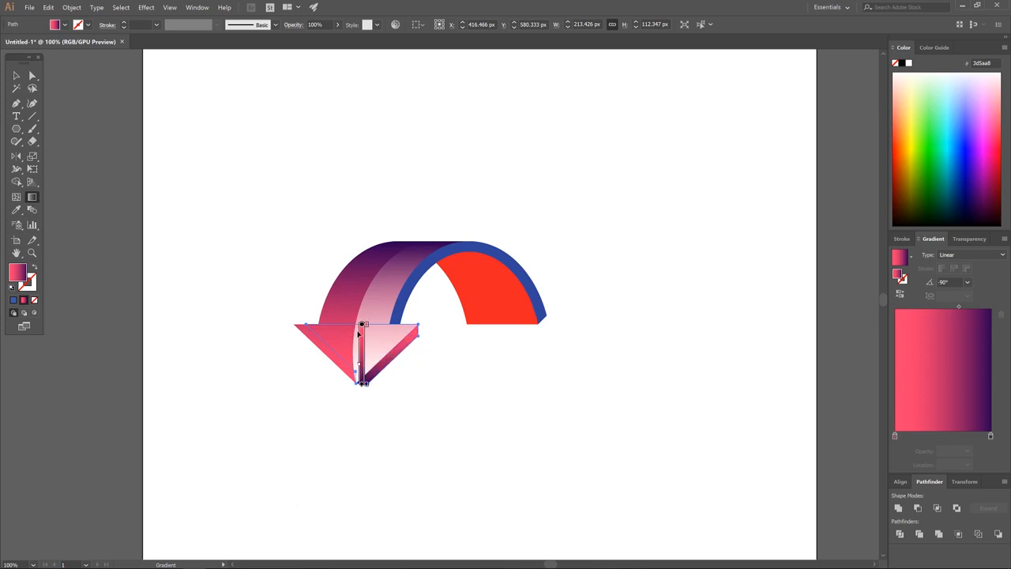
drag(364, 325, 377, 299)
mouse_move(362, 356)
mouse_down()
mouse_move(362, 385)
mouse_move(363, 339)
mouse_up()
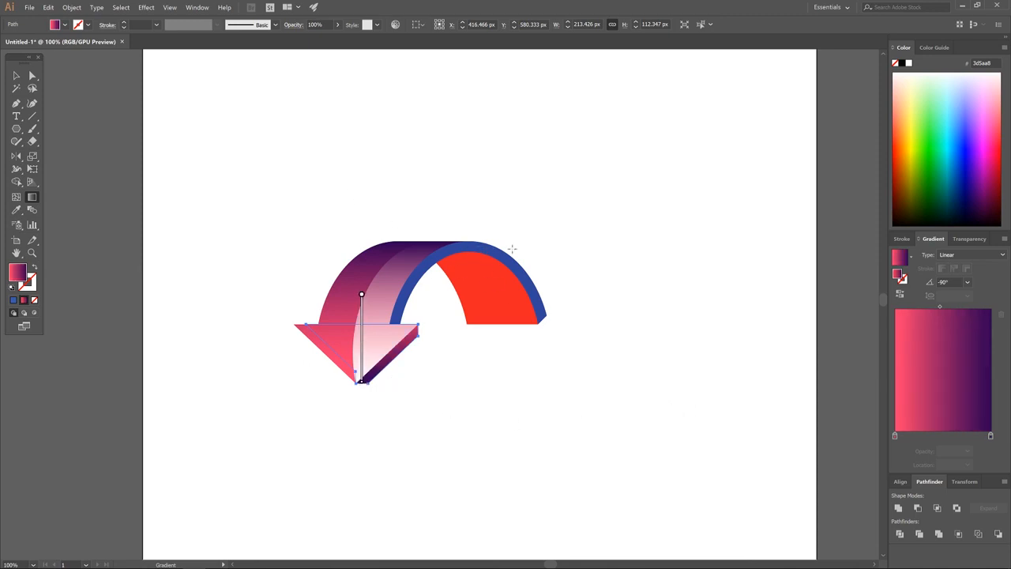
click(16, 76)
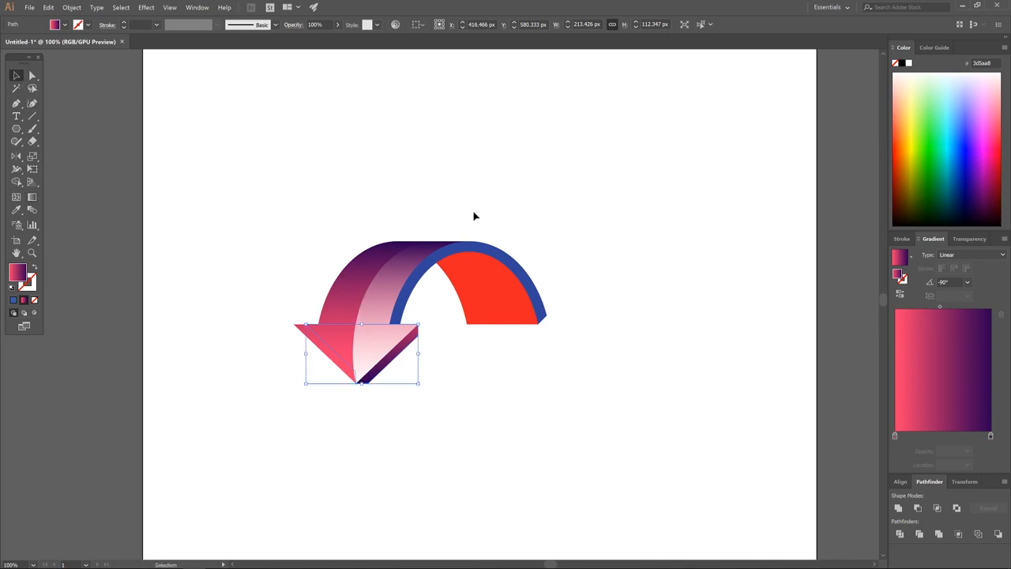
click(490, 249)
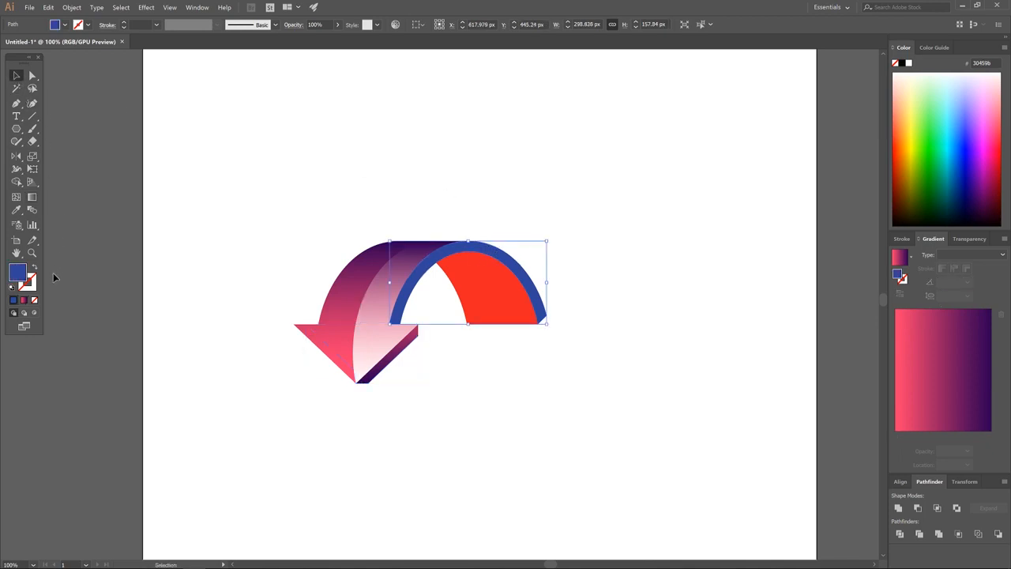
Apply the pink-purple gradient to the arch's blue rim and nudge its midpoint to darken it.
click(24, 300)
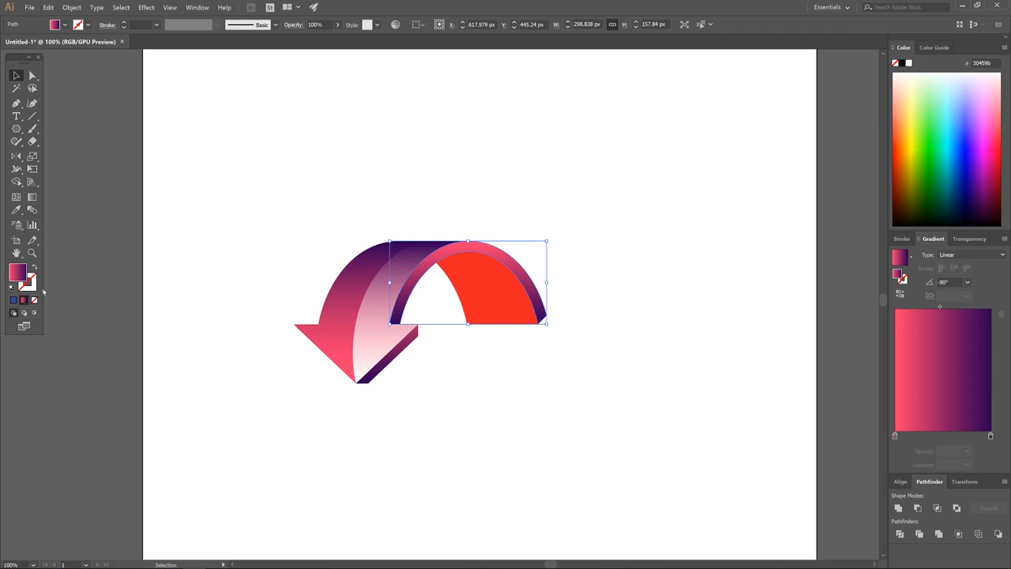
click(32, 197)
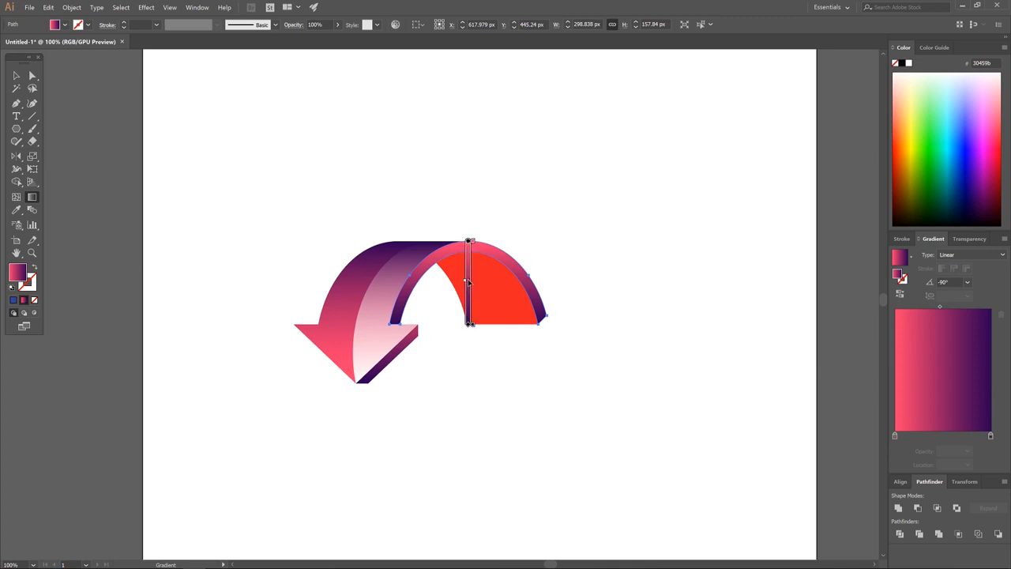
drag(465, 279, 466, 274)
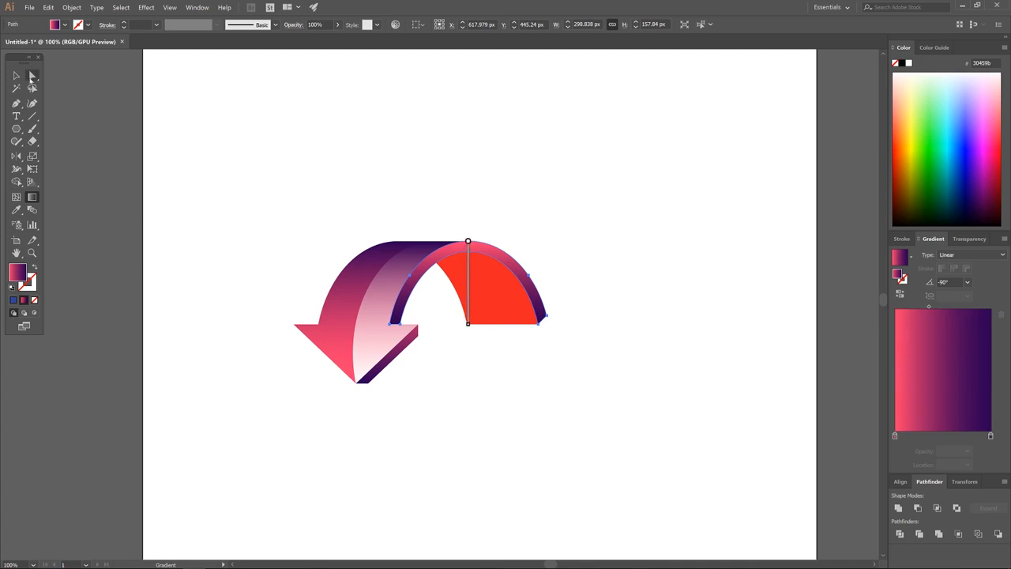
click(16, 76)
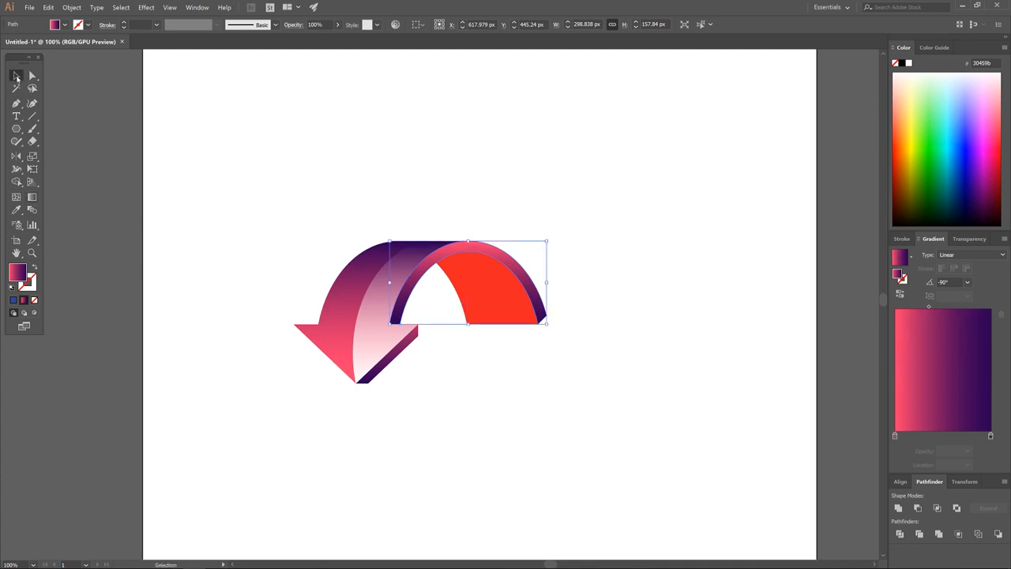
Fill the red inner face with the pink-purple gradient at 90°, pink at the base, shortened at top.
click(489, 297)
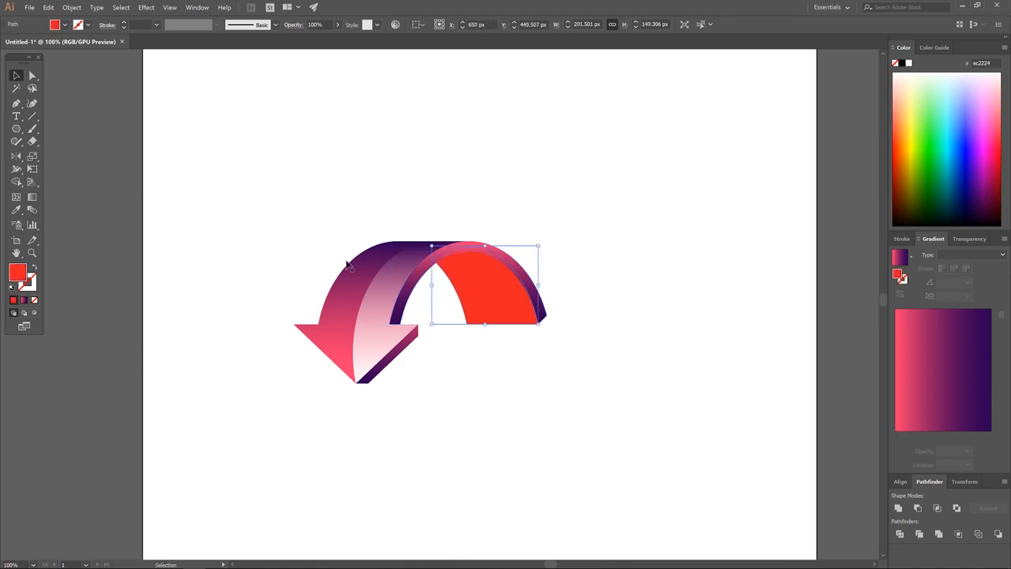
click(23, 300)
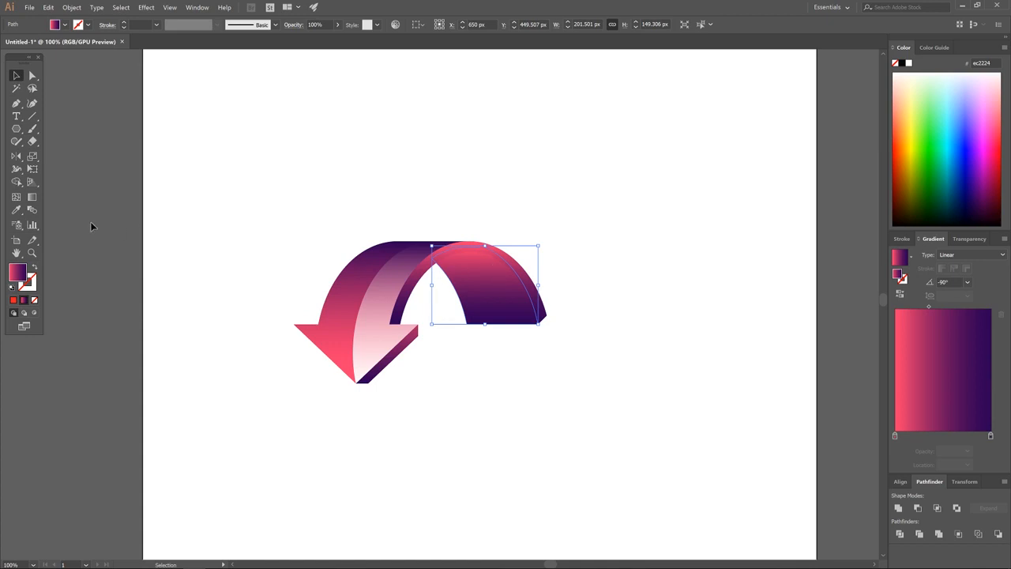
click(33, 196)
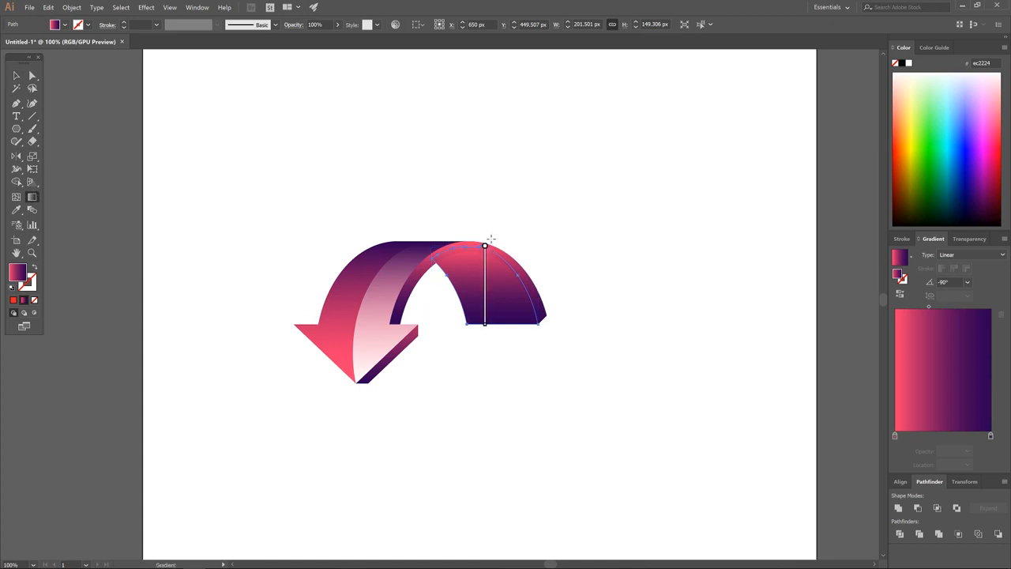
mouse_move(483, 327)
mouse_down()
mouse_move(572, 266)
mouse_move(506, 171)
mouse_move(449, 174)
mouse_move(458, 174)
mouse_up()
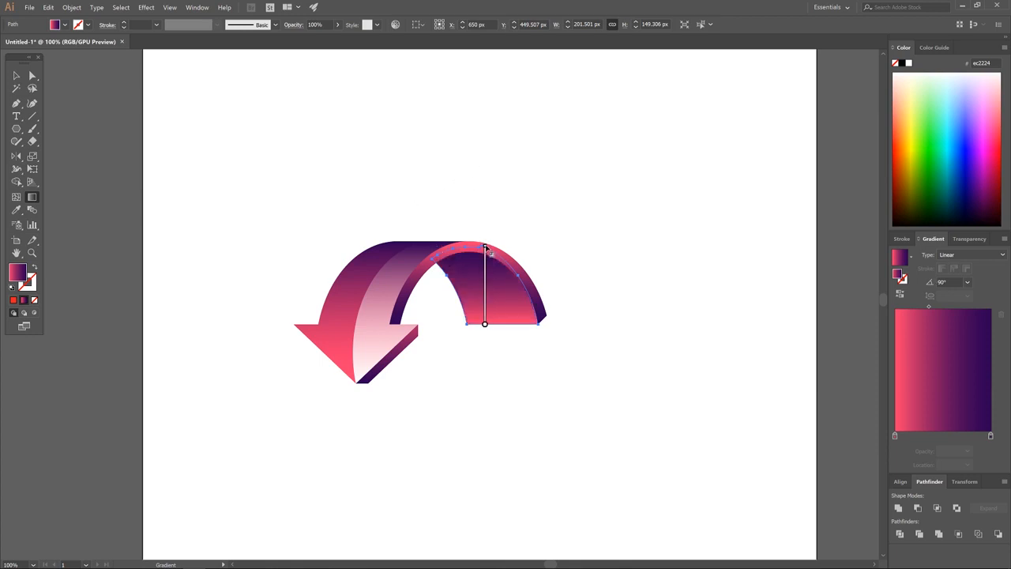
drag(486, 246, 488, 254)
Select all parts of the pink-purple arrow, move them up toward the top-left, and deselect.
click(16, 75)
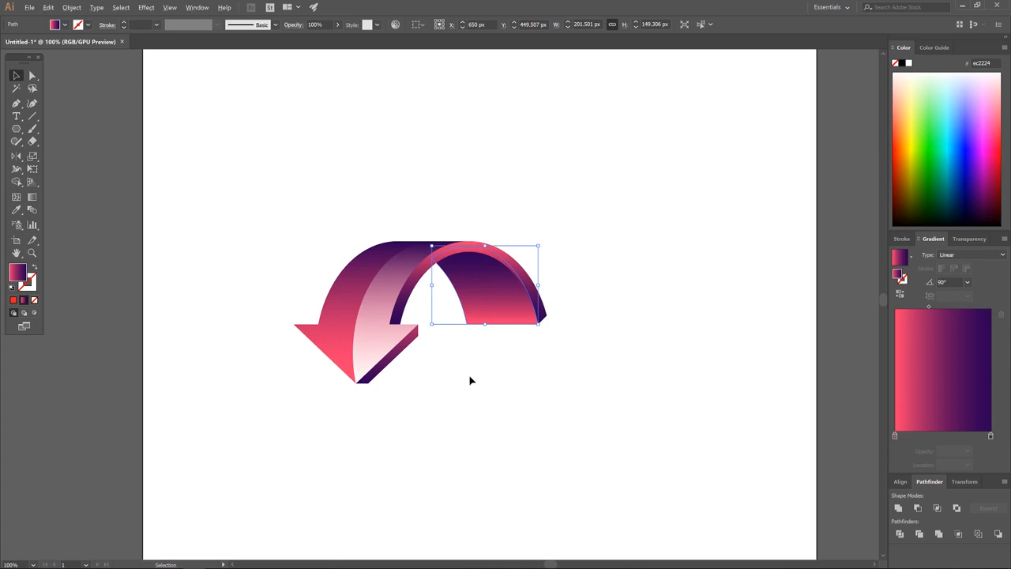
scroll(470, 381, down, 2)
drag(474, 402, 479, 365)
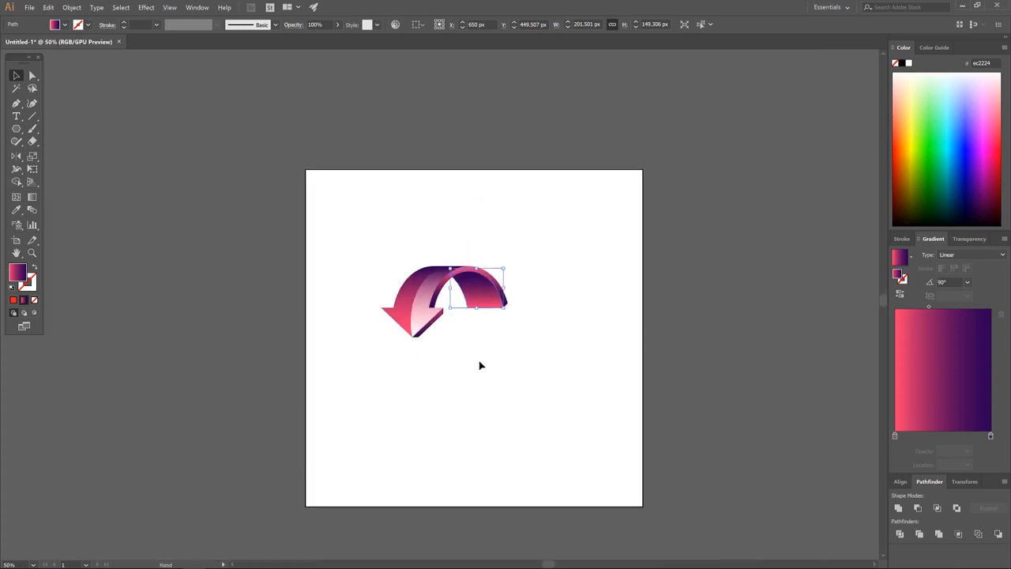
drag(540, 390, 355, 247)
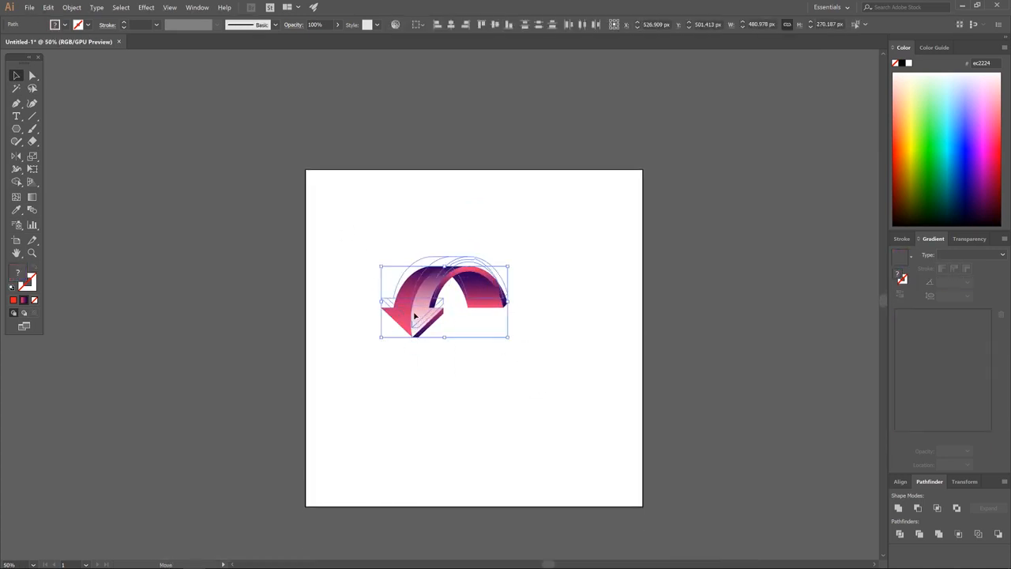
drag(413, 316, 406, 253)
click(454, 372)
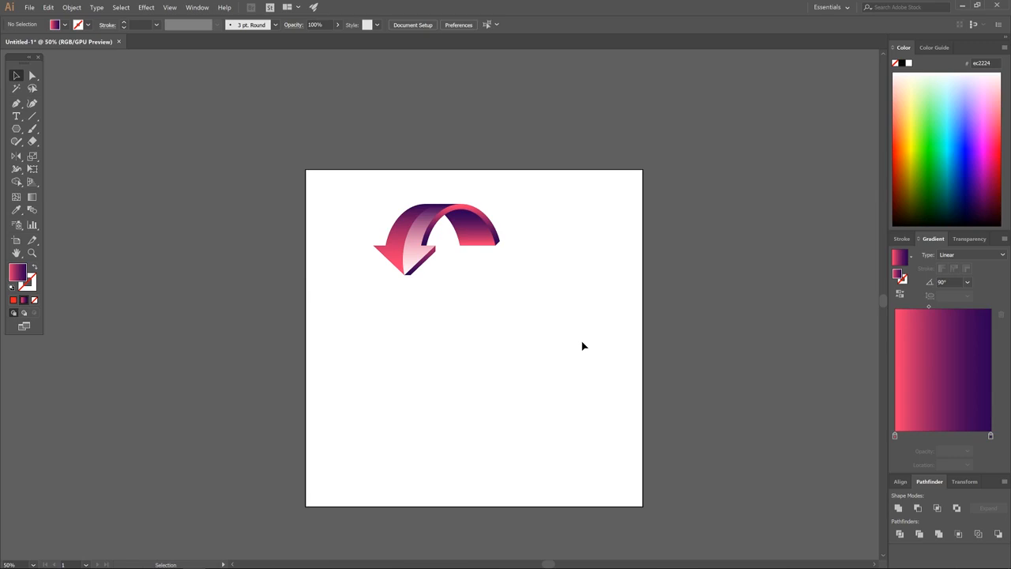
Duplicate the arrow below the original and rotate the copy 180°.
drag(567, 364, 338, 140)
drag(417, 229, 440, 332)
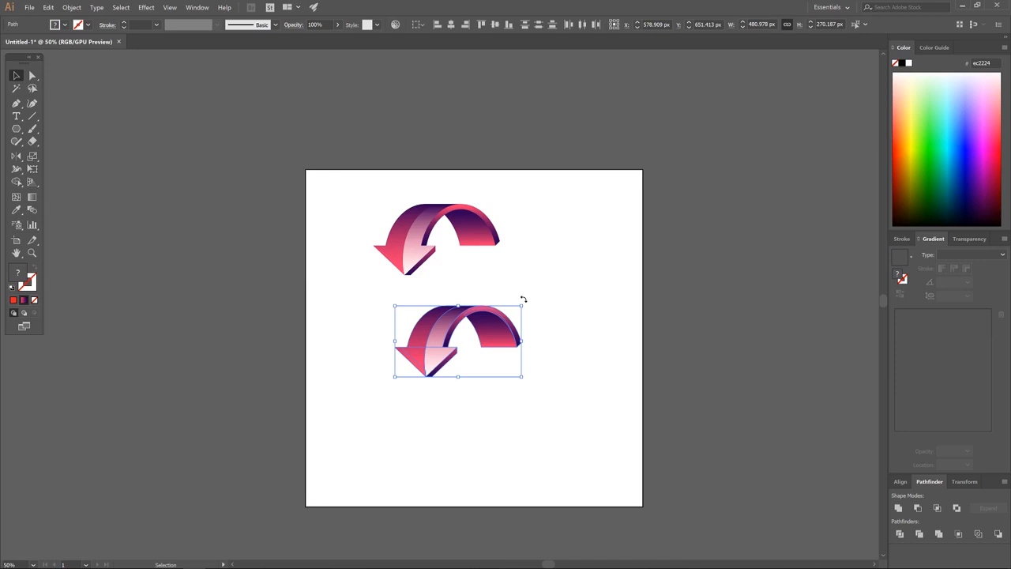
drag(523, 299, 361, 442)
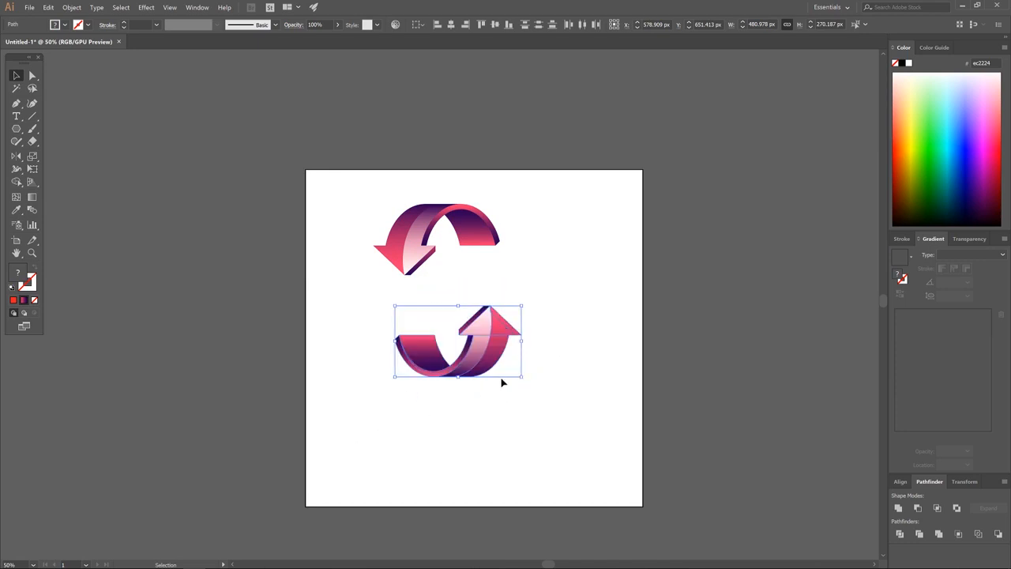
Slide the flipped copy up to interlock with the original arrow, then deselect.
drag(491, 359, 476, 305)
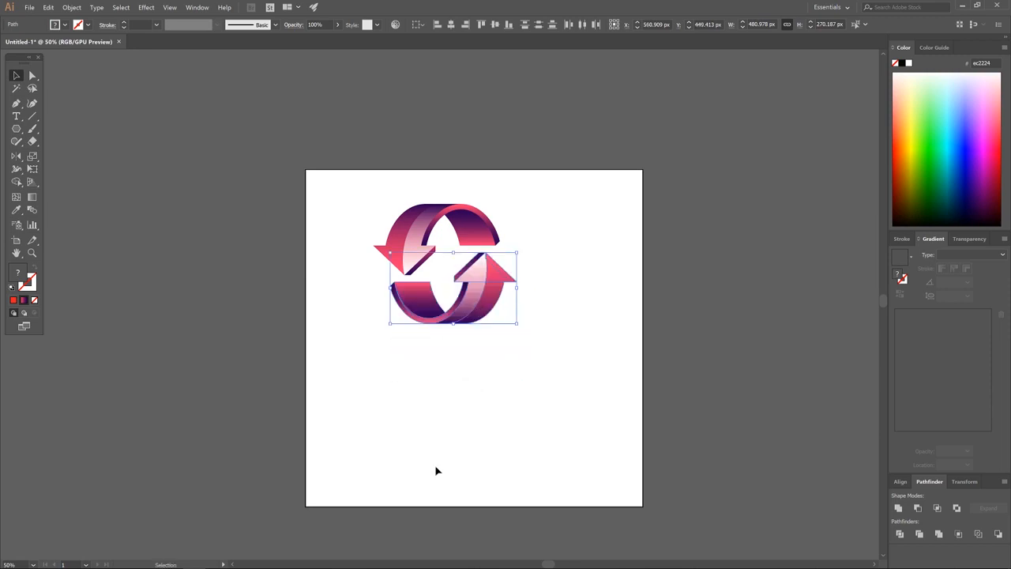
click(540, 374)
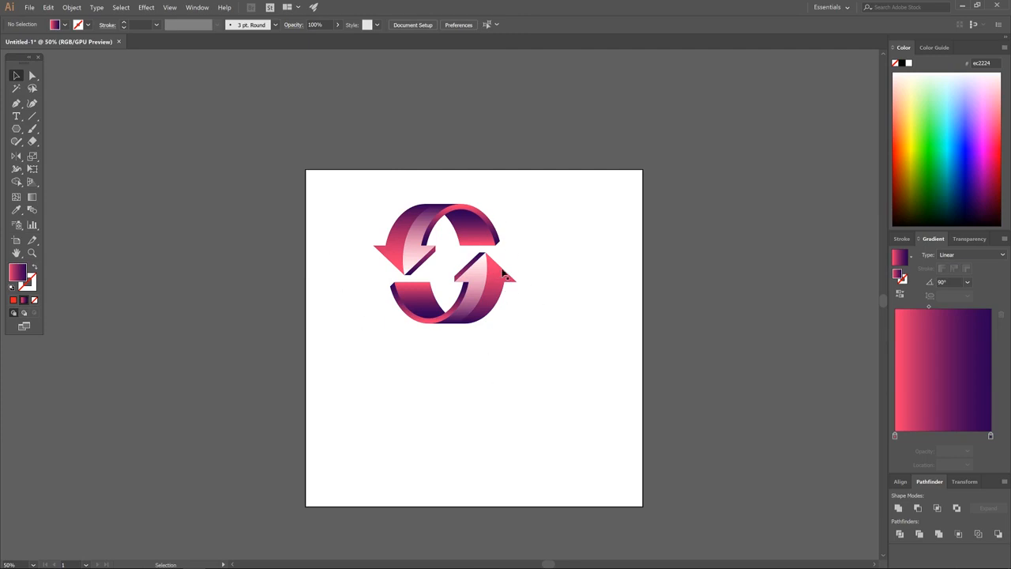
scroll(471, 263, up, 1)
scroll(471, 263, up, 2)
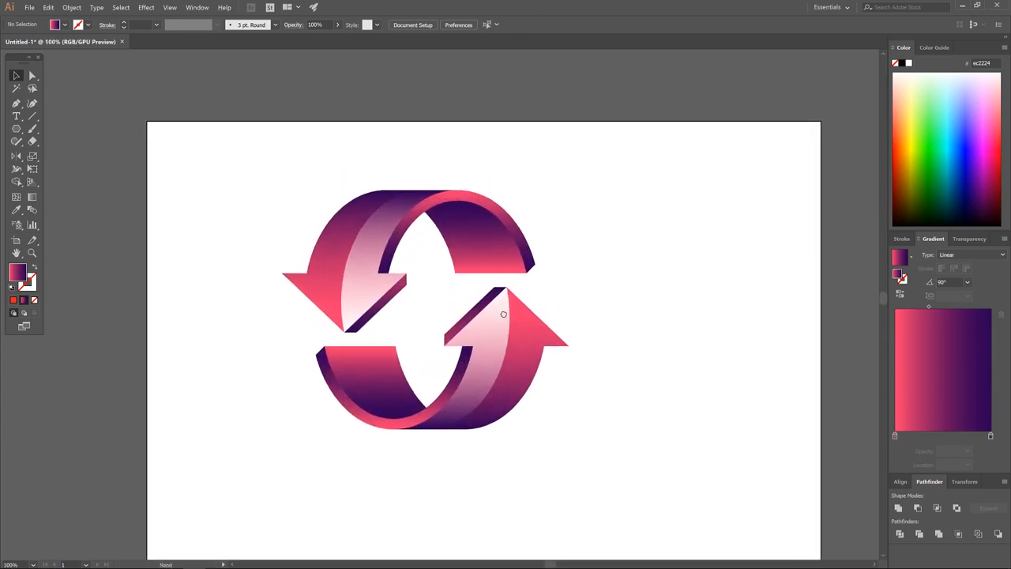
Select the lower arrow and change its gradient's pink stop to light green.
click(533, 330)
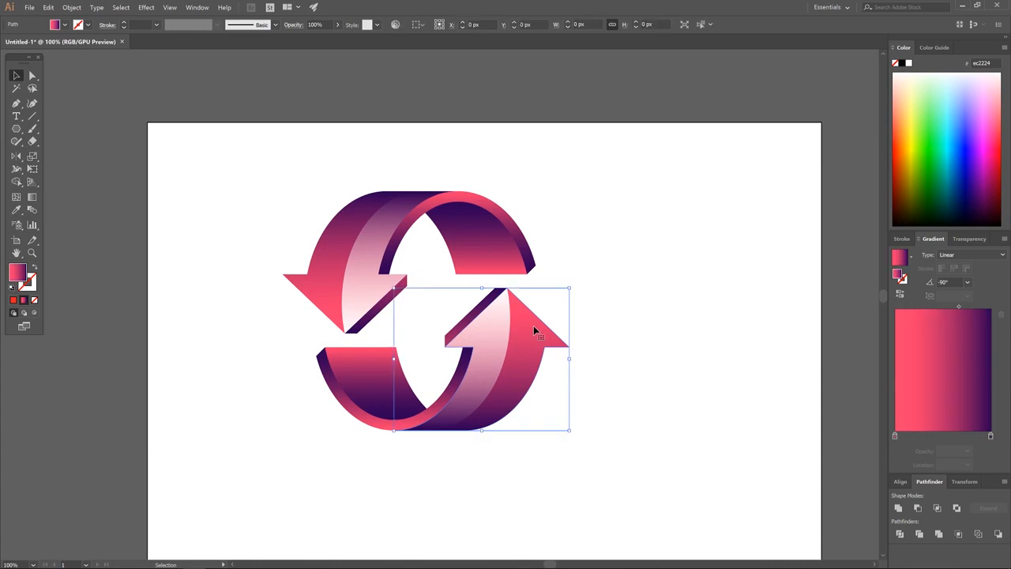
double_click(895, 435)
click(913, 539)
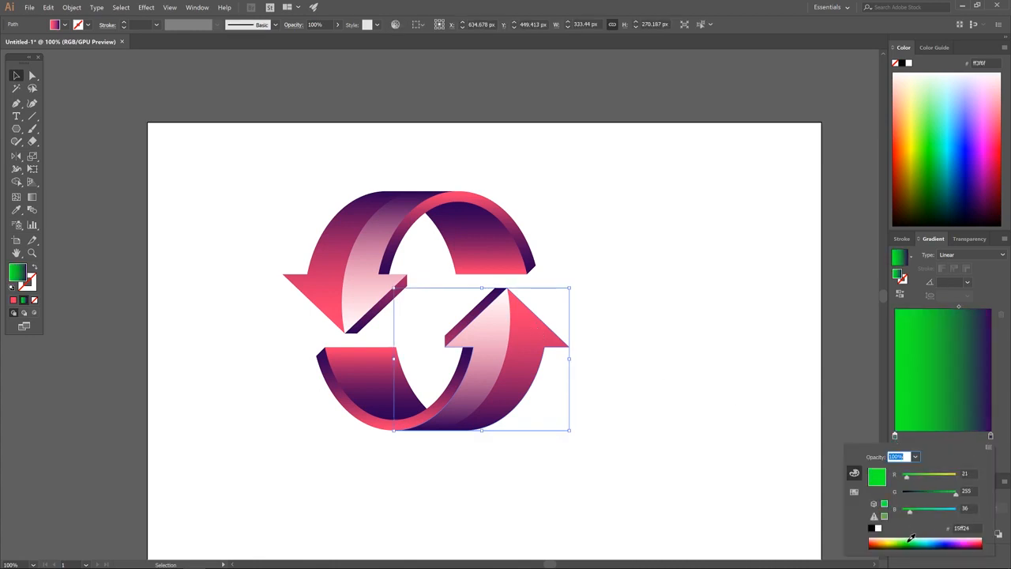
click(911, 536)
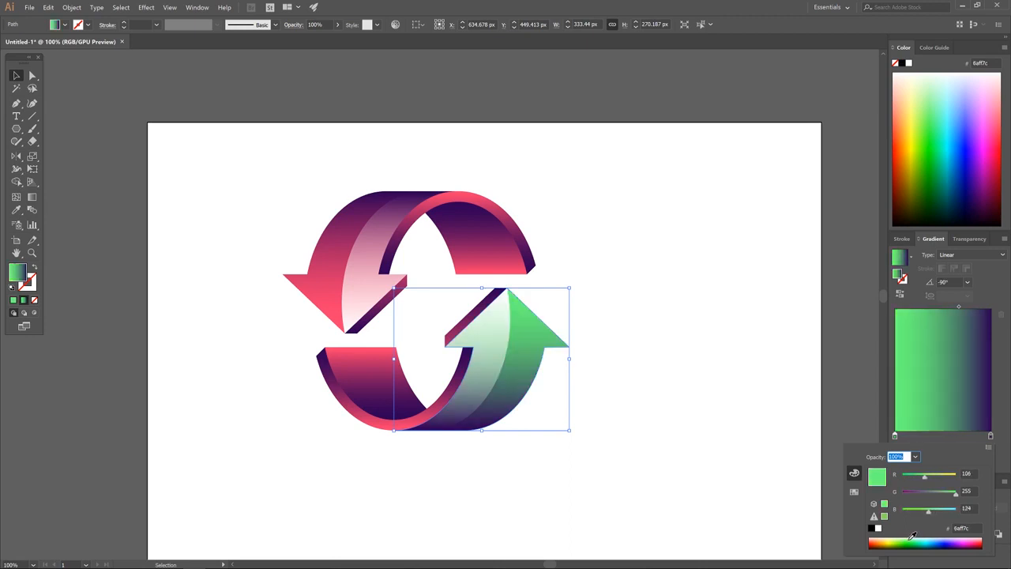
click(998, 449)
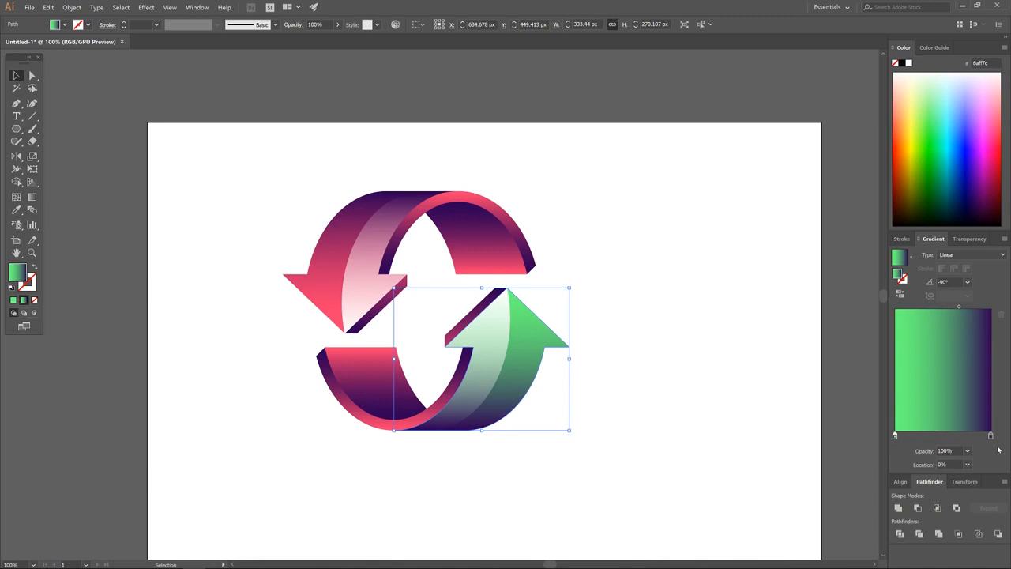
Set the gradient's purple stop to navy 001f55, then select the strip beside the arrowhead.
double_click(990, 436)
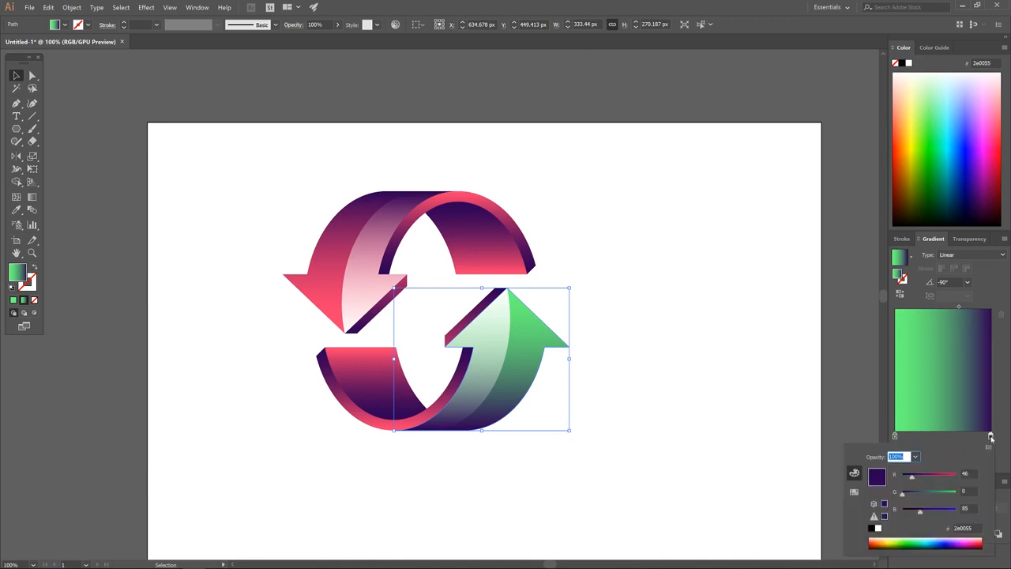
click(941, 543)
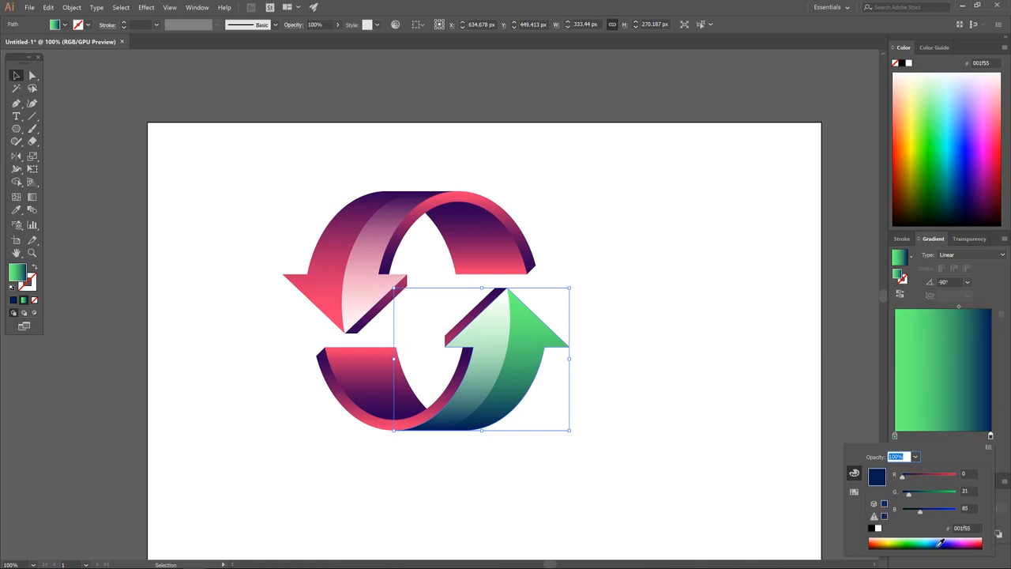
key(Return)
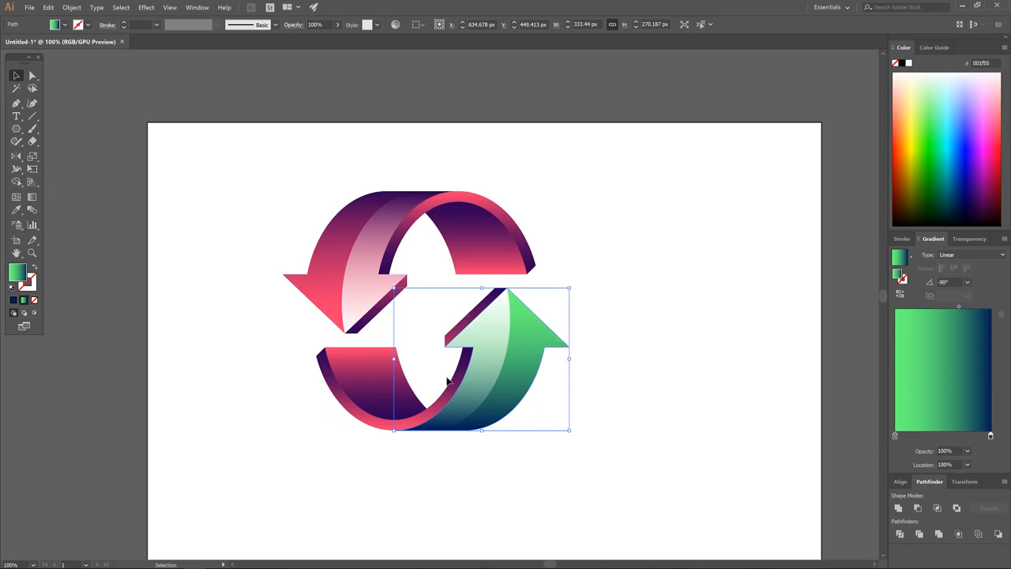
click(482, 311)
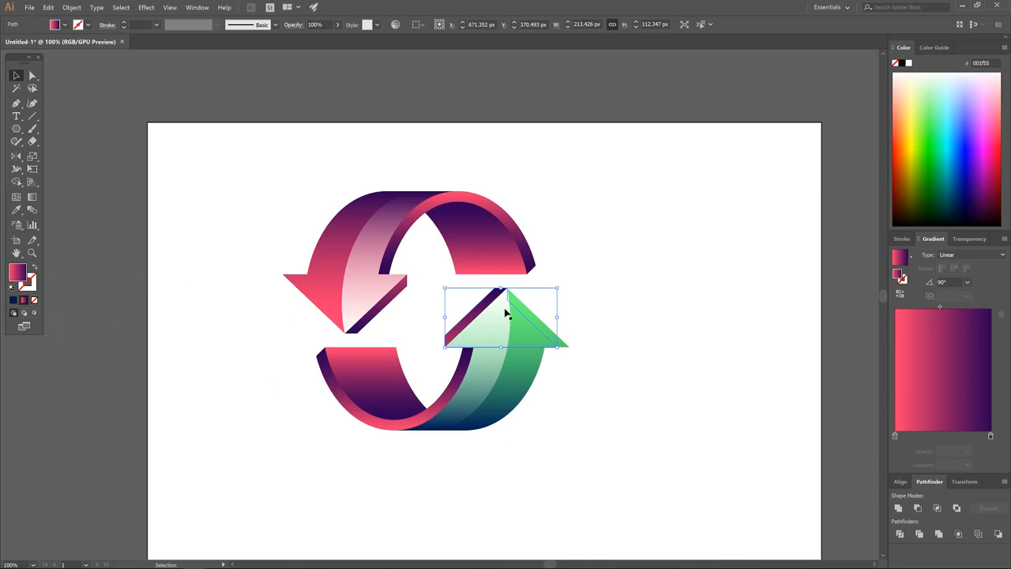
Apply the green arrow's green-to-navy gradient to the strip beside the arrowhead.
click(13, 301)
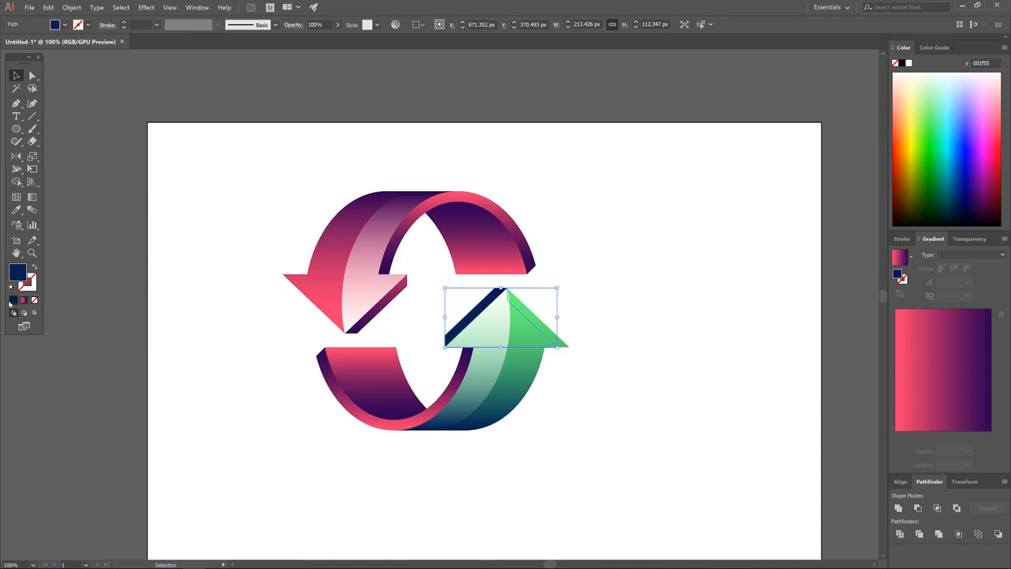
click(527, 354)
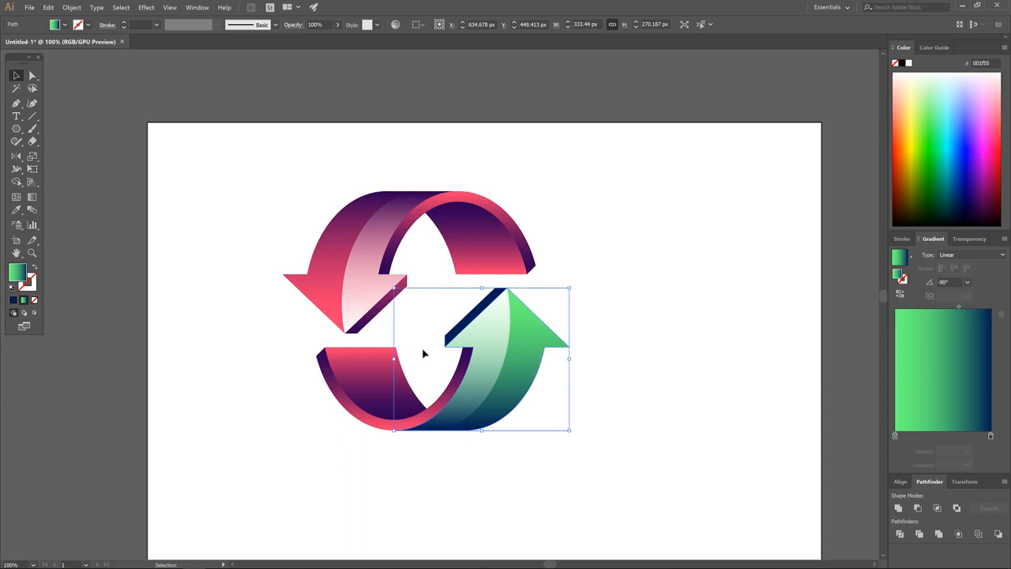
click(470, 320)
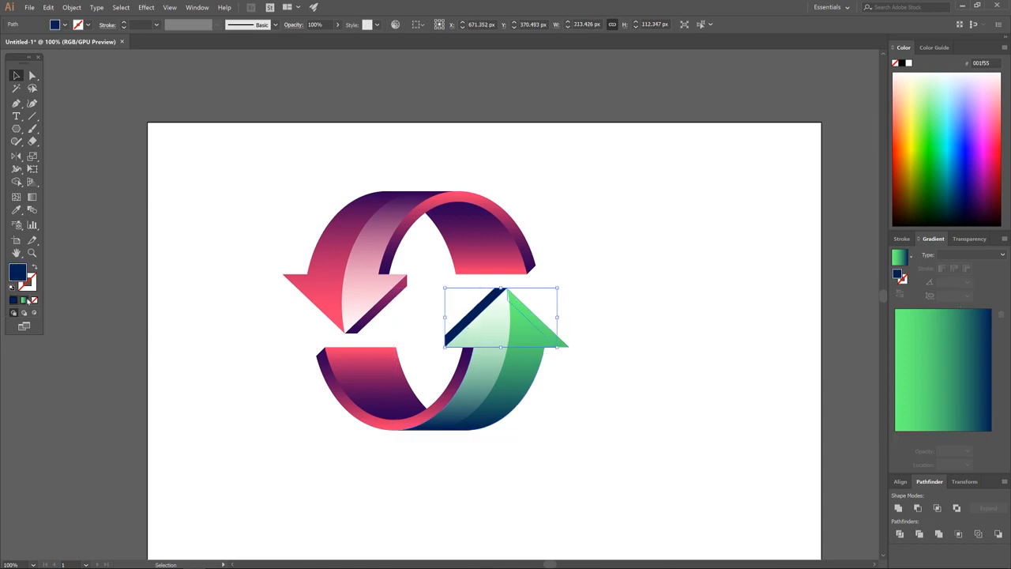
click(23, 300)
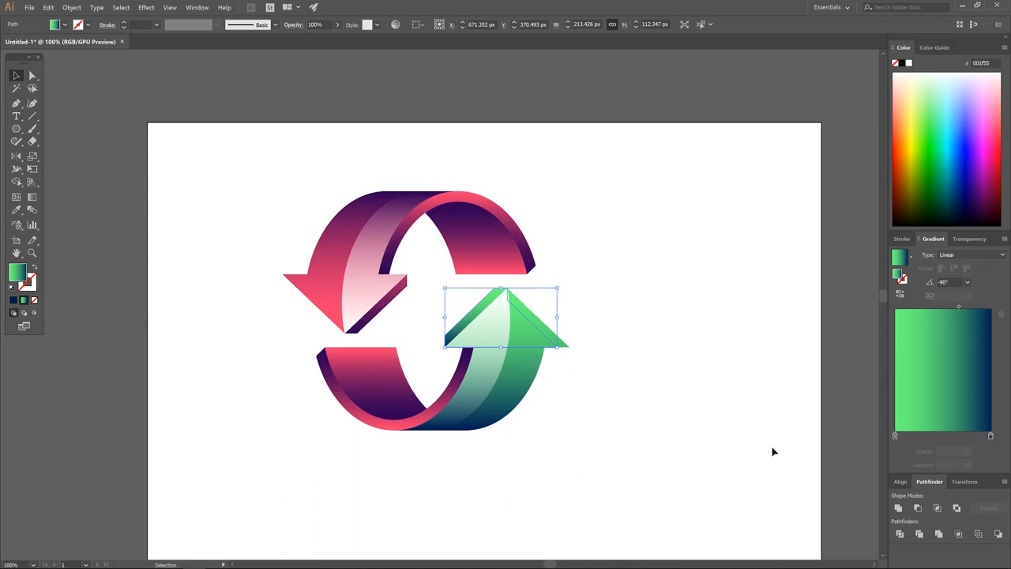
Flip and stretch the strip's gradient so it darkens toward the edge.
click(32, 196)
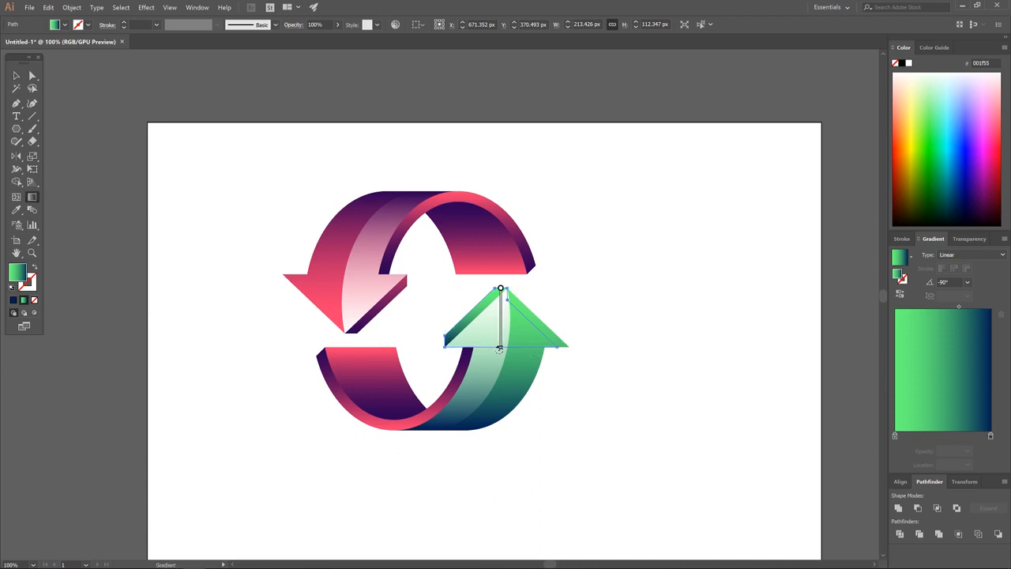
mouse_move(501, 353)
mouse_down()
mouse_move(582, 257)
mouse_move(490, 211)
mouse_move(525, 220)
mouse_up()
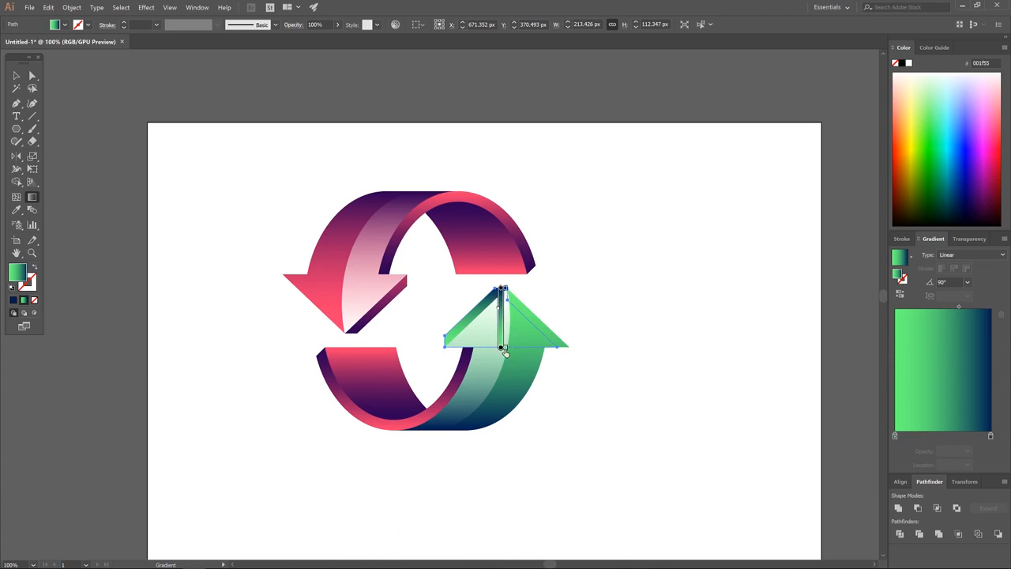
drag(501, 349, 494, 379)
mouse_move(500, 319)
mouse_down()
mouse_move(500, 287)
mouse_move(499, 341)
mouse_up()
mouse_move(504, 317)
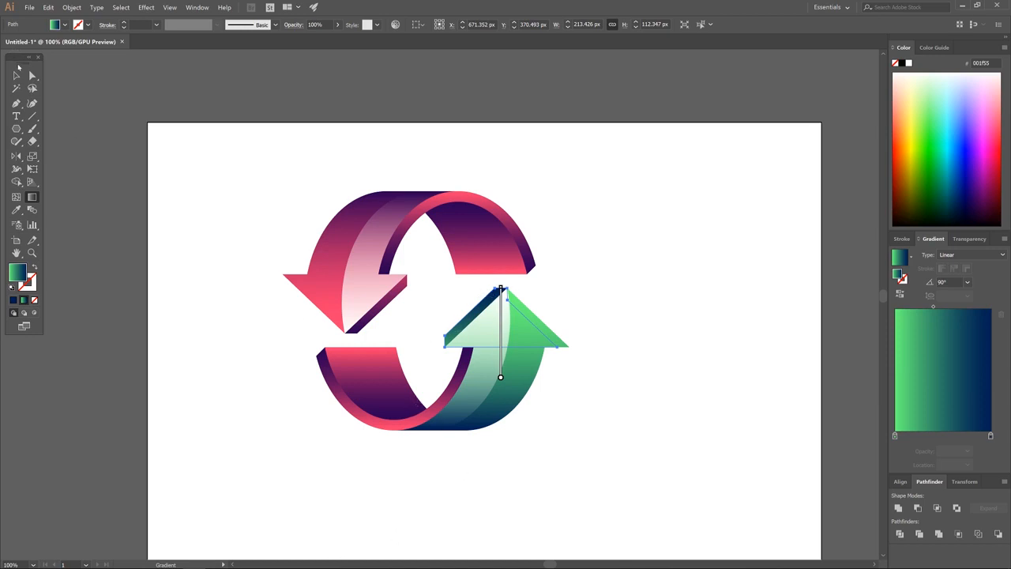
click(16, 76)
click(382, 425)
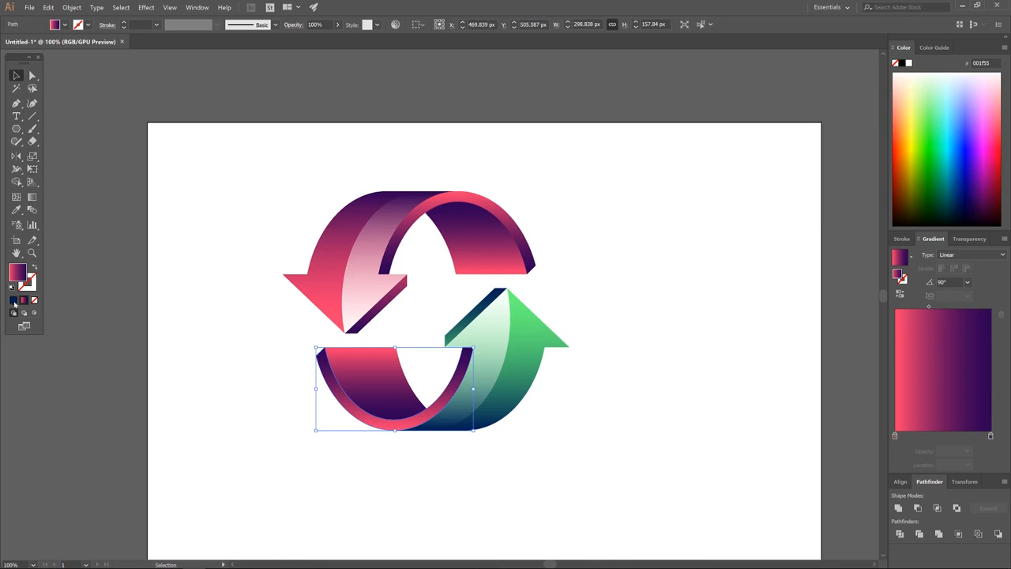
Give the lower loop's rim the green-to-navy gradient copied from the green arrow.
click(13, 300)
click(528, 347)
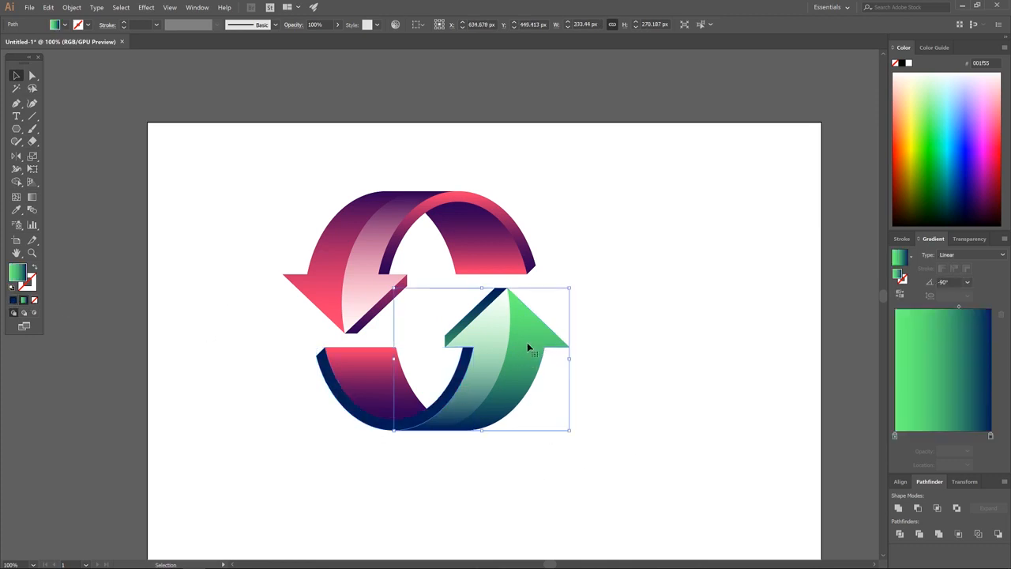
click(357, 421)
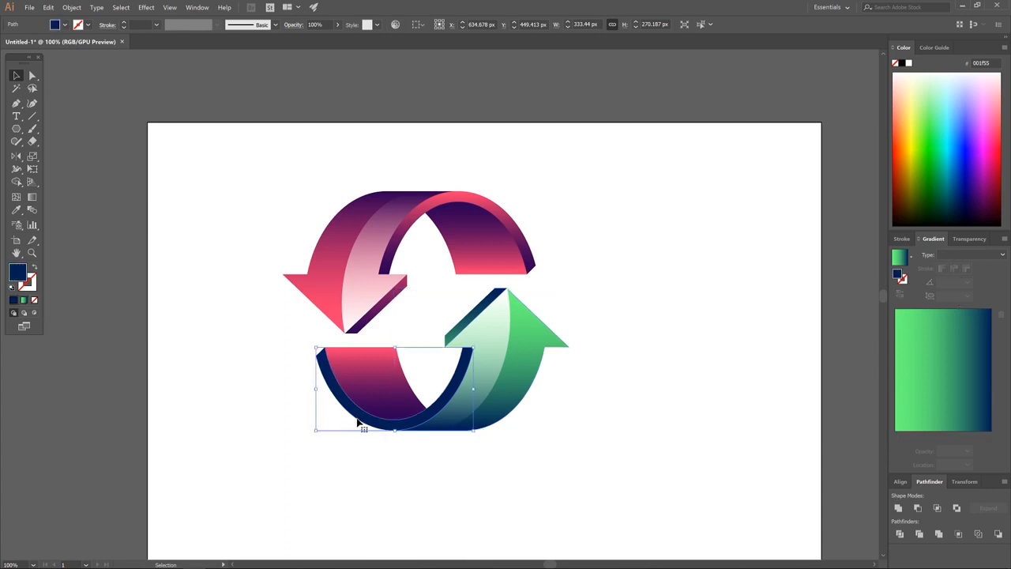
click(24, 300)
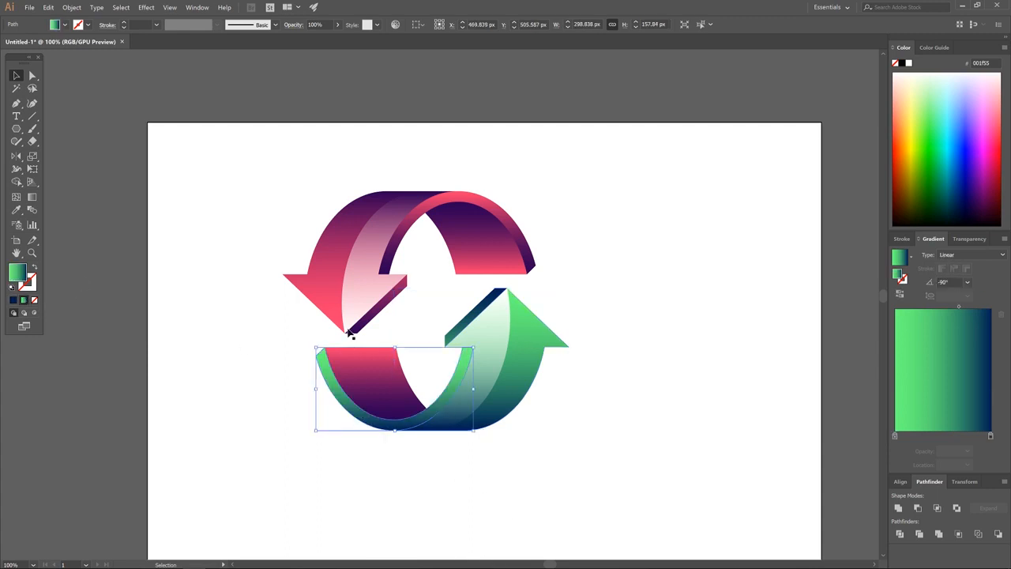
Flip the rim's gradient so green sits along the bottom and shift its midpoint.
click(31, 199)
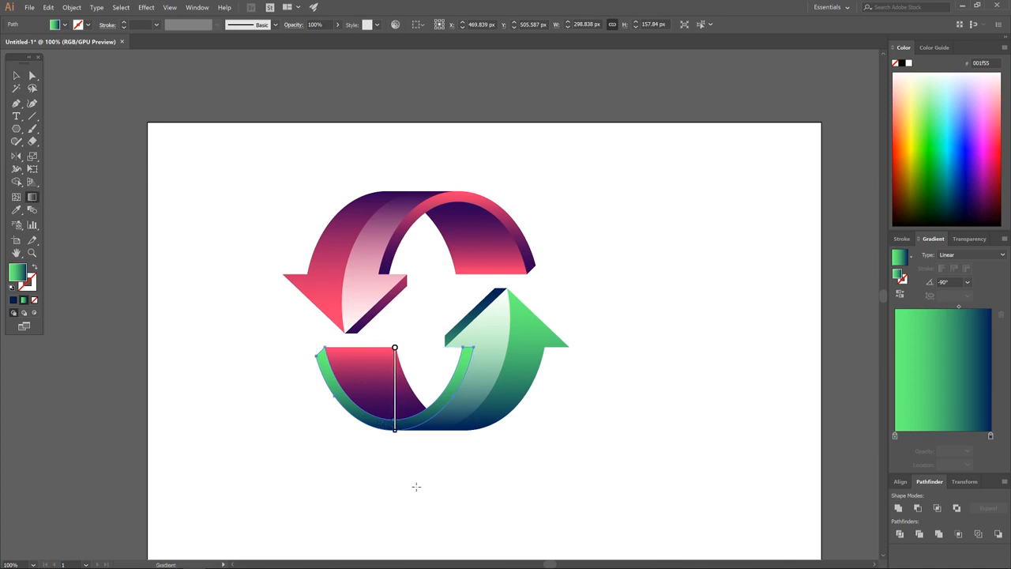
drag(394, 435, 406, 255)
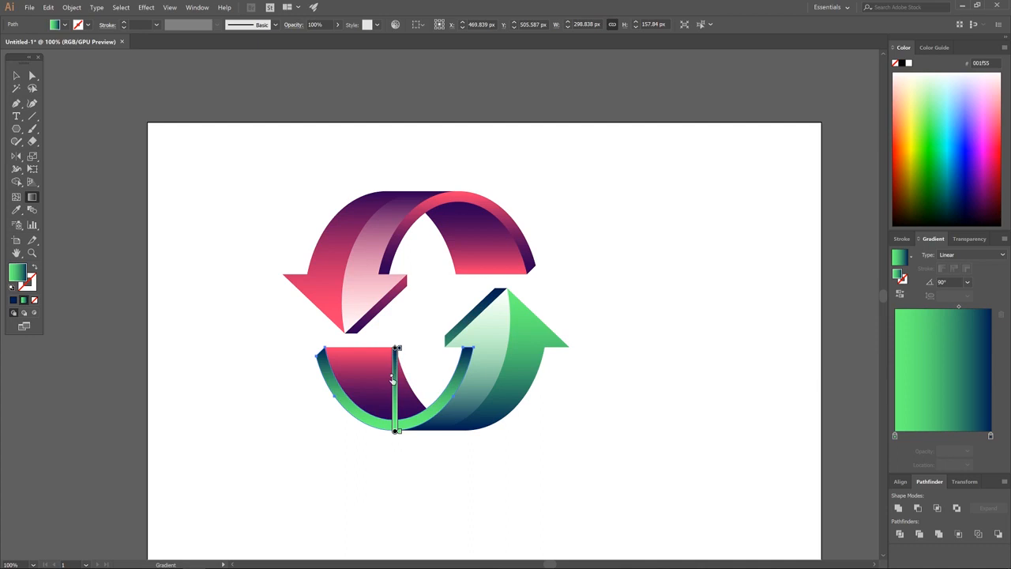
drag(391, 380, 395, 414)
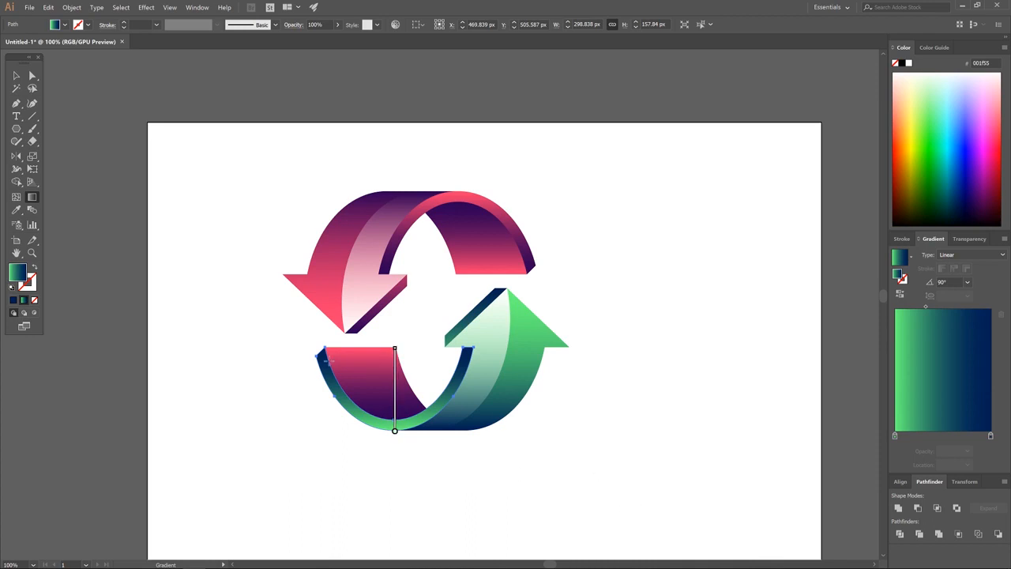
click(15, 75)
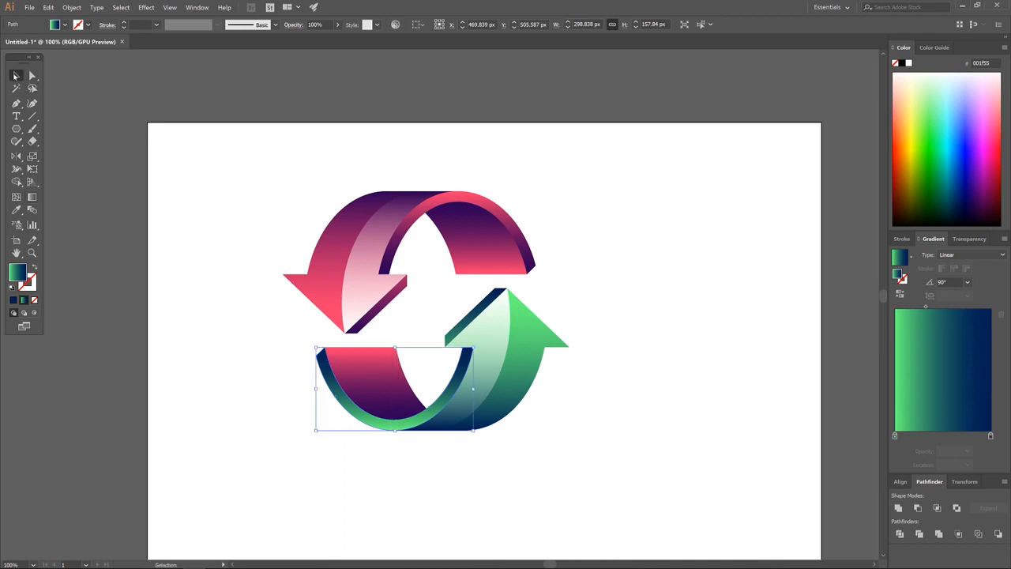
click(381, 368)
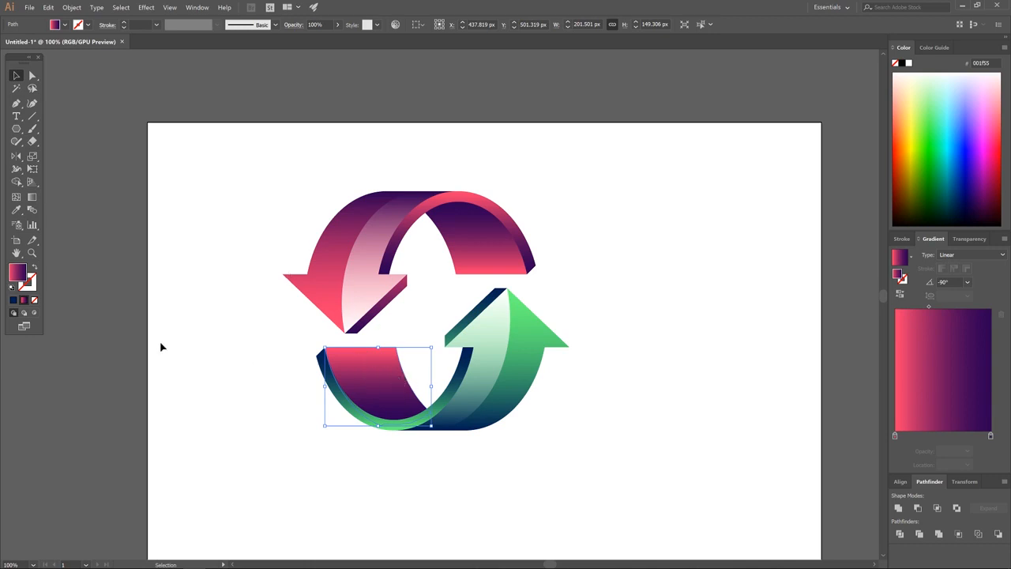
Apply the green-to-navy gradient to the lower loop's inner band.
click(12, 299)
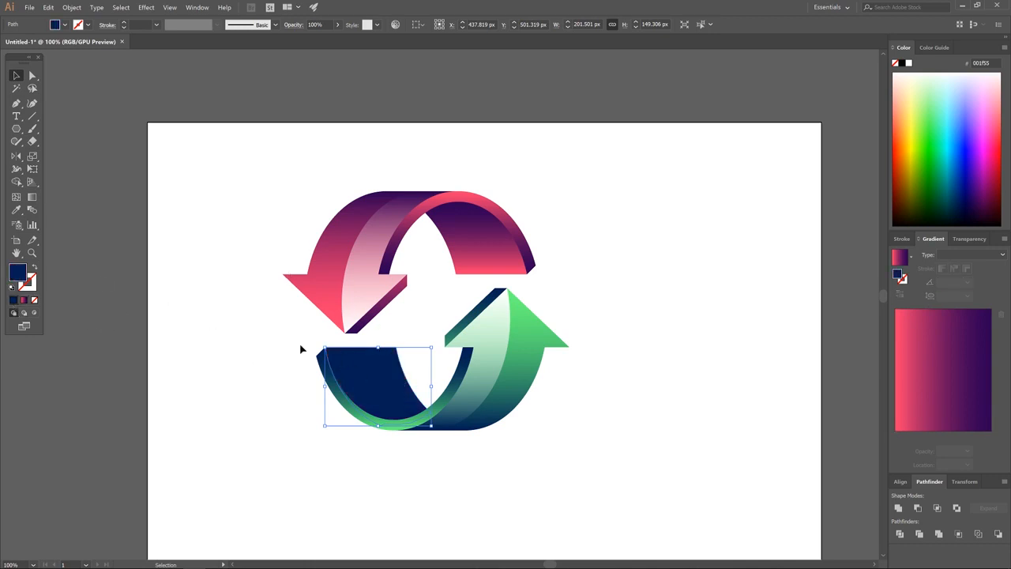
click(522, 372)
click(361, 372)
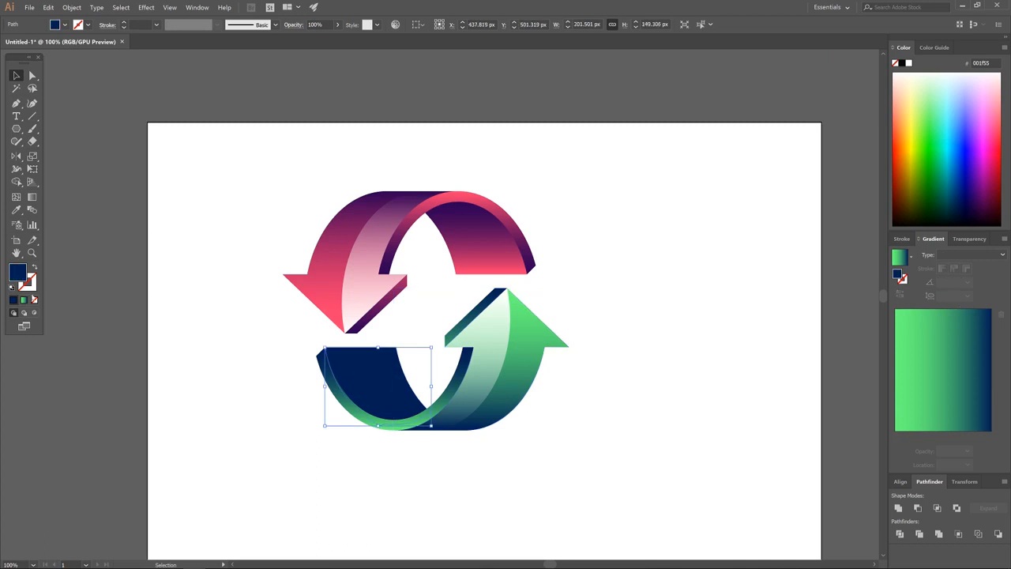
key(period)
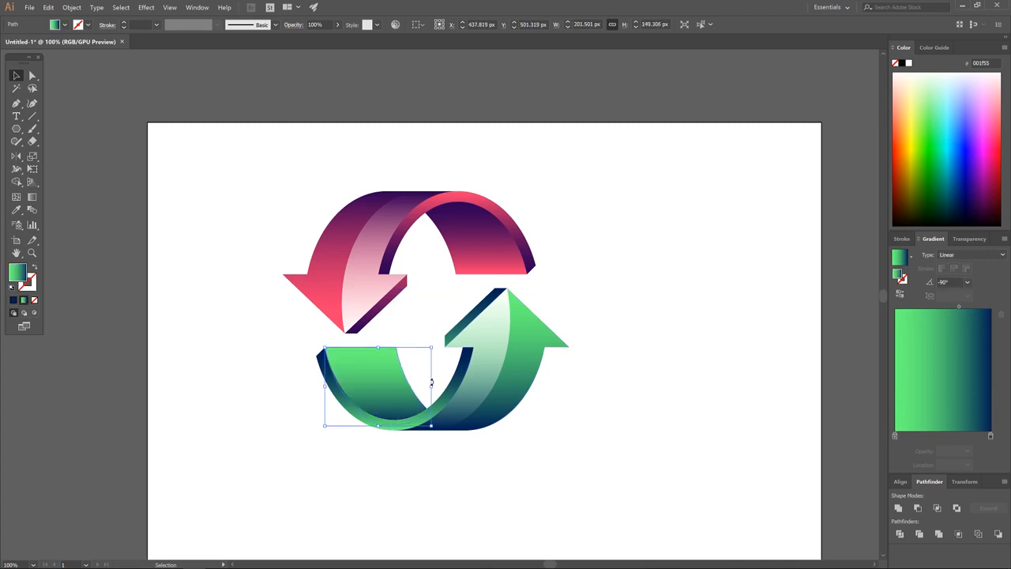
Reposition the band's gradient, extending it down to the band's bottom edge.
key(g)
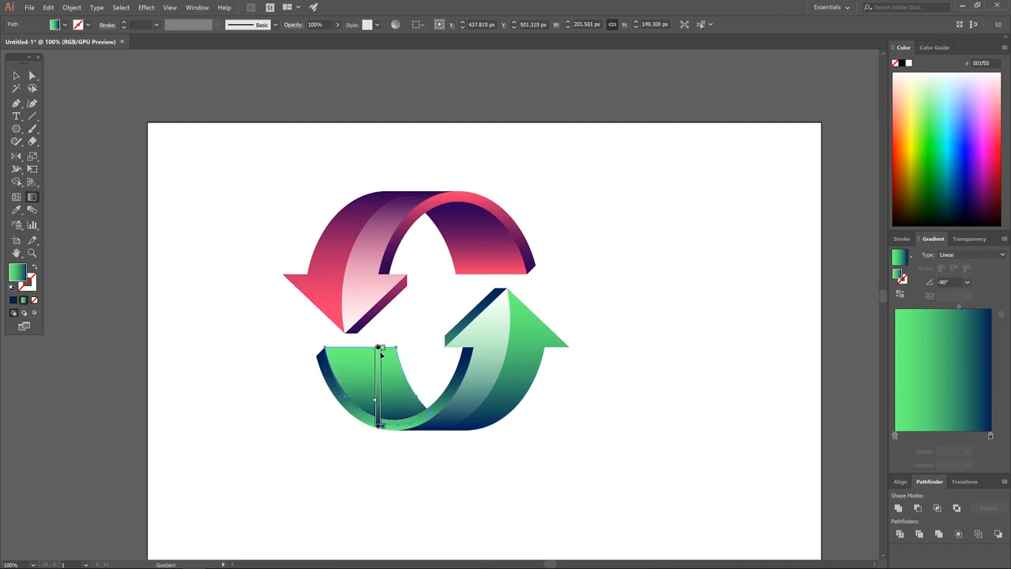
drag(382, 425, 377, 355)
drag(378, 396, 380, 423)
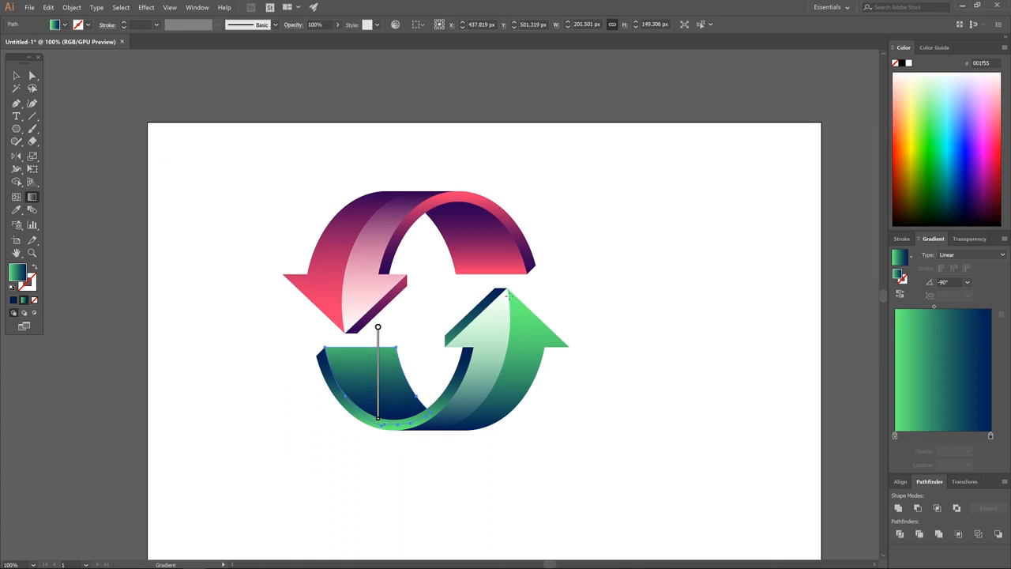
click(16, 76)
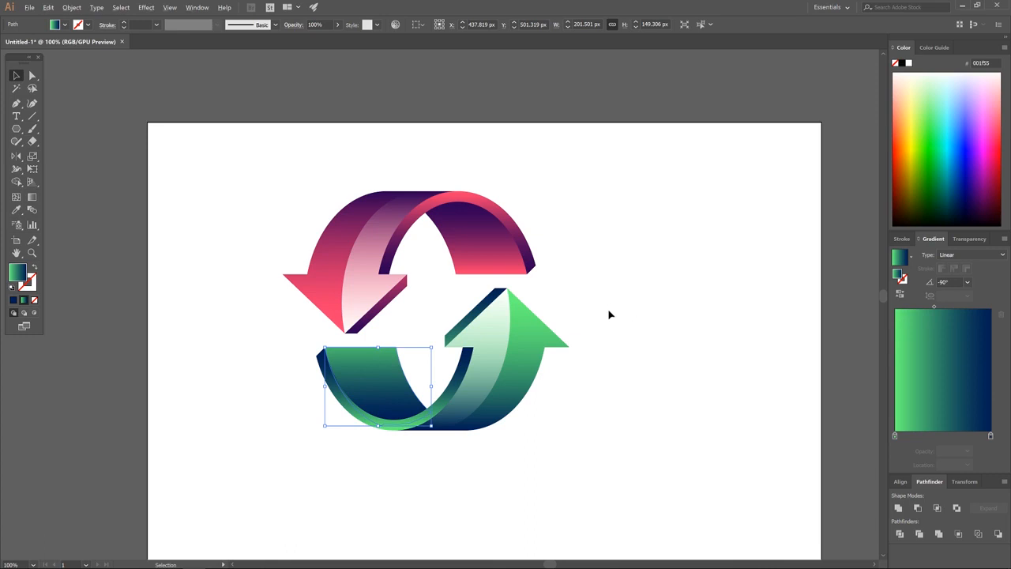
scroll(605, 313, down, 2)
Select the whole two-arrow icon, rotate it about 45° counter-clockwise, and centre it on the artboard.
drag(619, 336, 531, 313)
drag(586, 410, 340, 158)
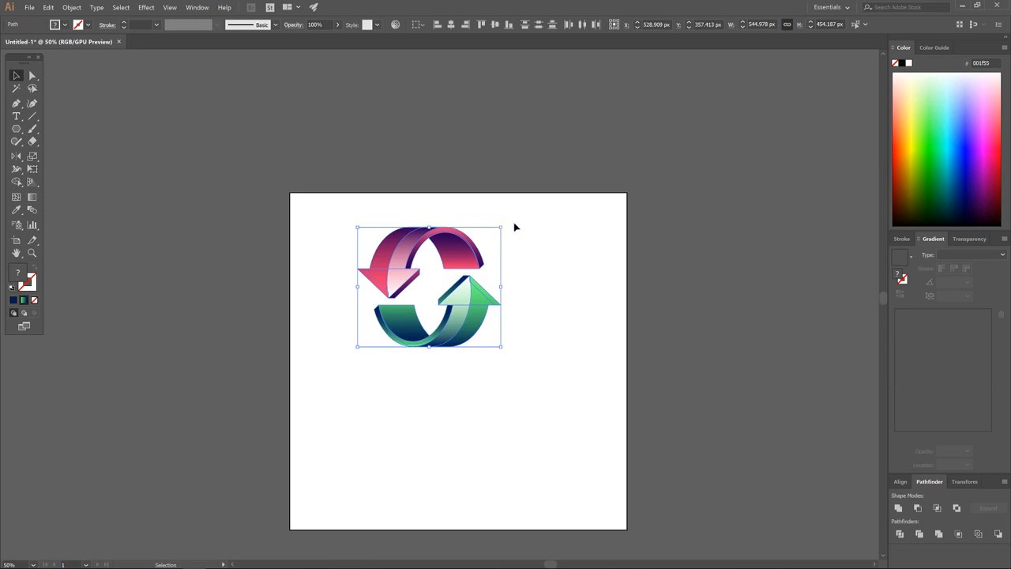
drag(504, 224, 449, 186)
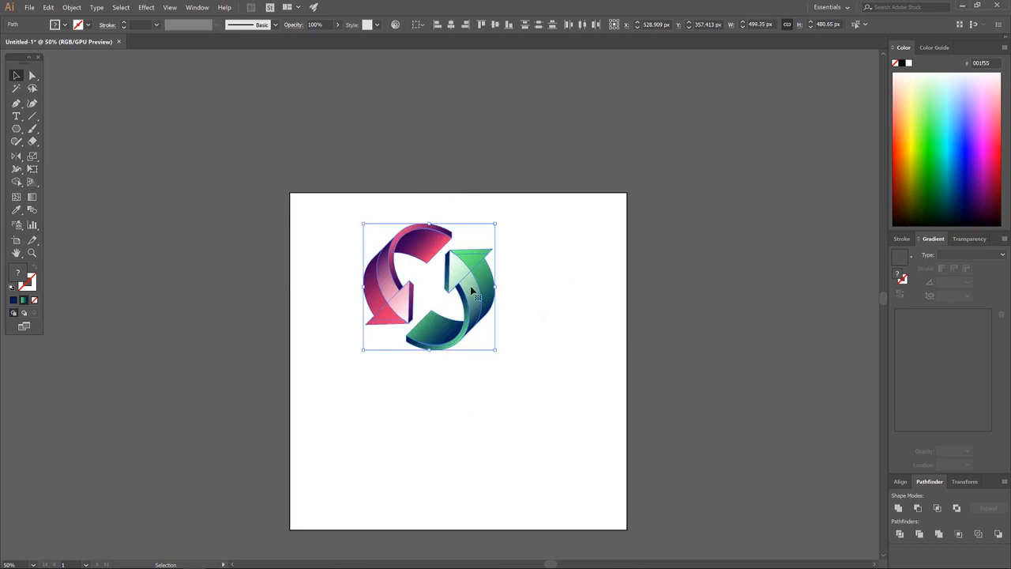
drag(472, 291, 507, 359)
click(705, 347)
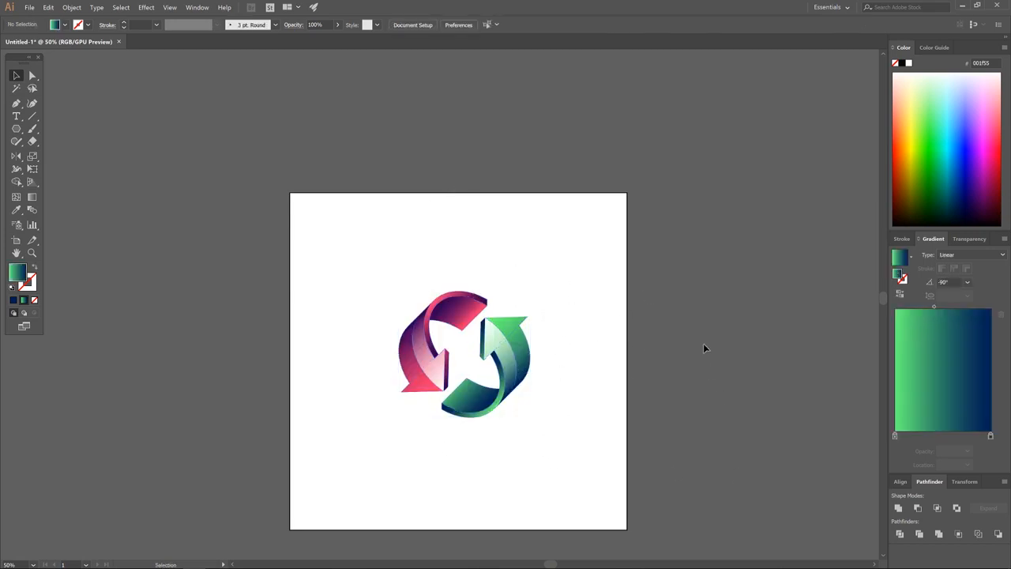